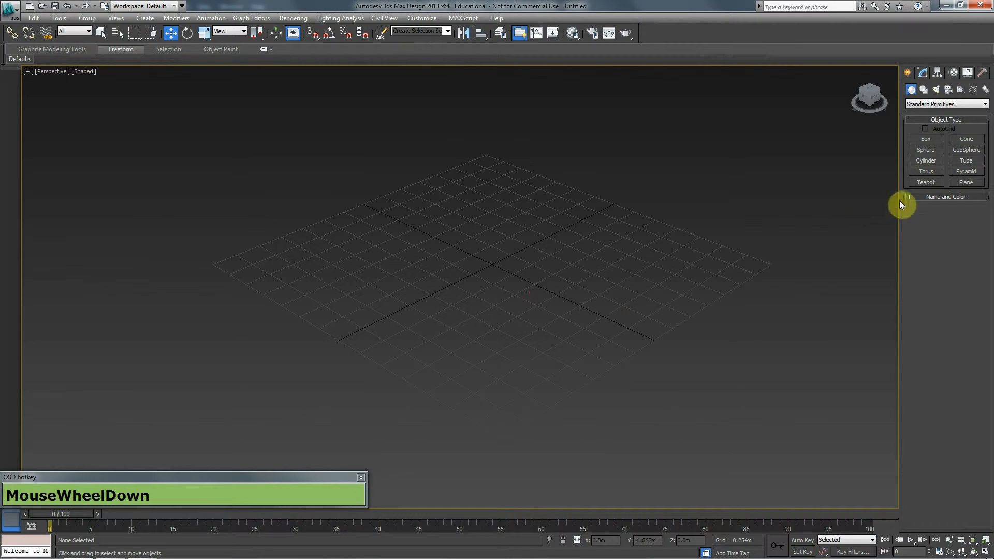
Create a large plane covering the home grid and place a teapot of about 0.3 m radius on it.
left_click(979, 183)
left_click_drag(777, 266, 211, 264)
left_click(927, 183)
left_click_drag(590, 311, 592, 320)
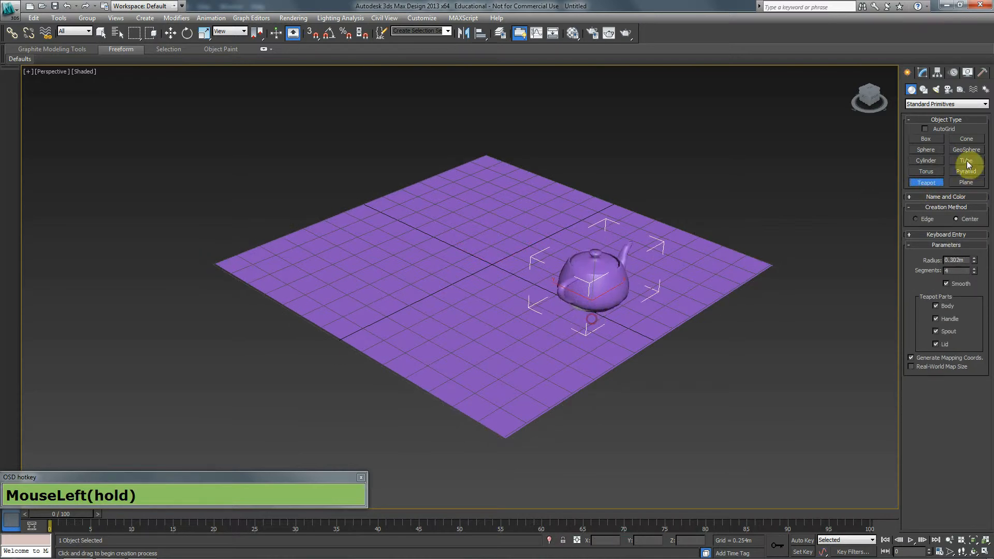
Create a box with a base of about 0.59 by 0.68 m near the plane's back corner.
left_click(934, 141)
left_click_drag(533, 207, 422, 207)
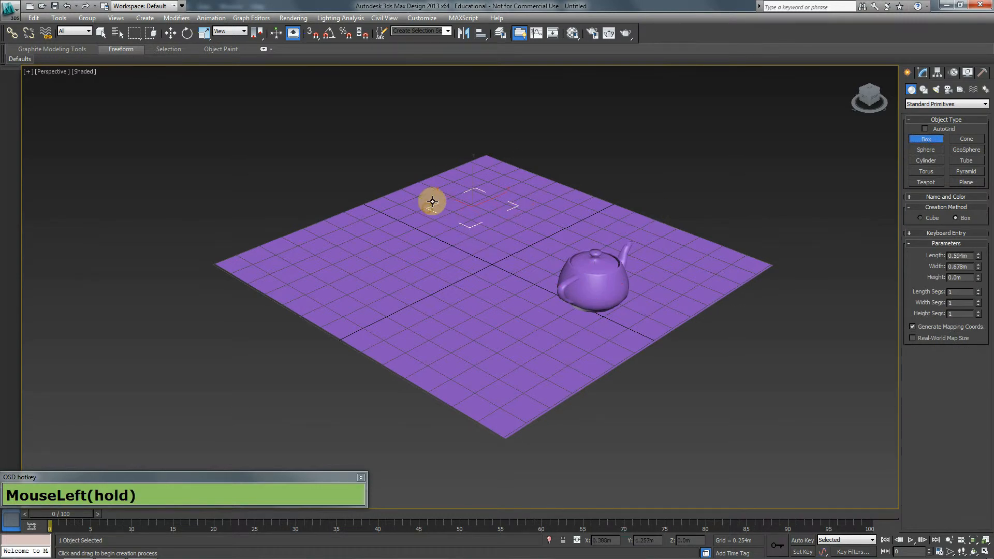
left_click(440, 160)
Create a torus knot from the Extended Primitives, with a base curve radius of about 0.58 m, beside the teapot.
left_click_drag(940, 107, 952, 122)
left_click(966, 139)
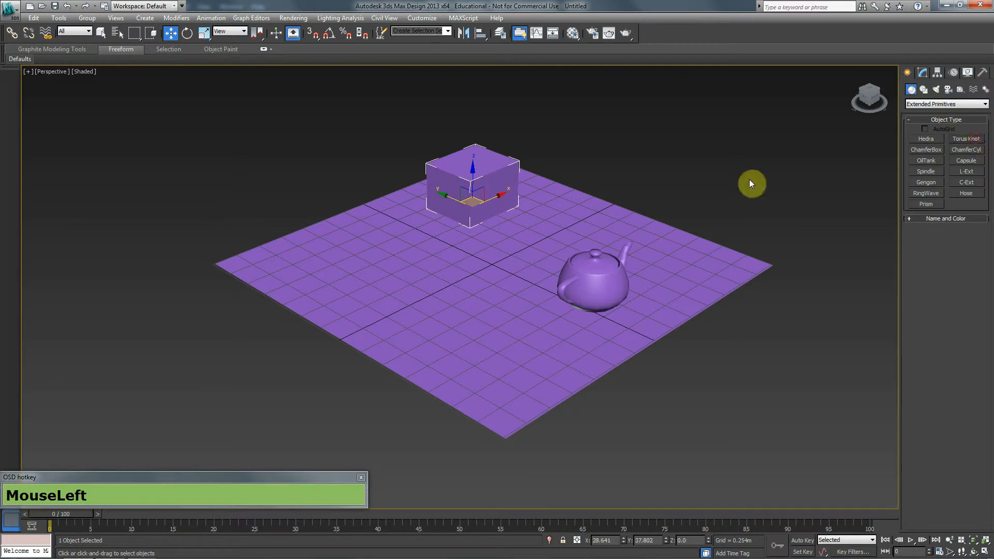
left_click_drag(433, 290, 461, 339)
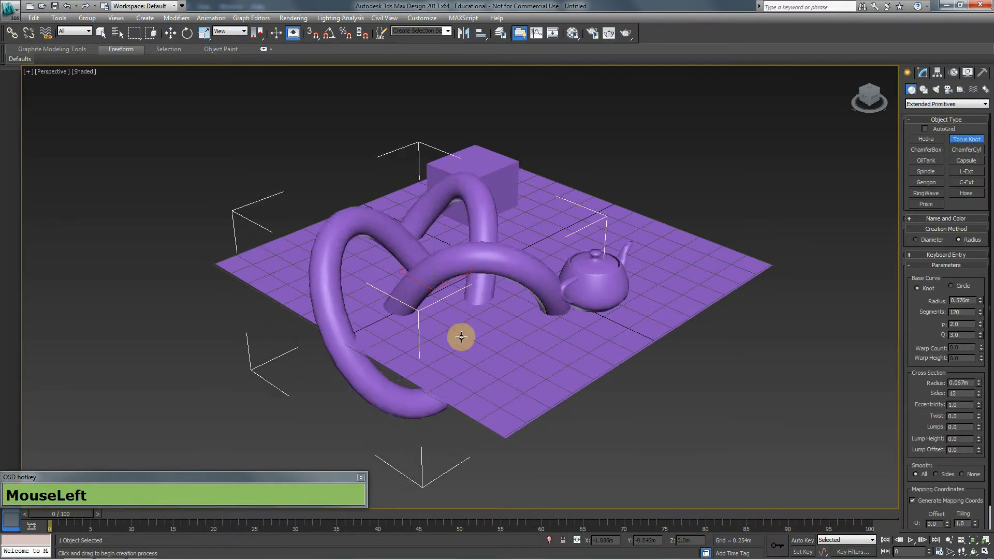
left_click(454, 296)
Show the scene in a shaded Front view with the grid hidden.
key("w")
key("f")
middle_click_drag(444, 260, 520, 293)
scroll(508, 300, "up", 2)
key("g")
scroll(504, 310, "up", 3)
key("g")
key("g")
key("F3")
key("F3")
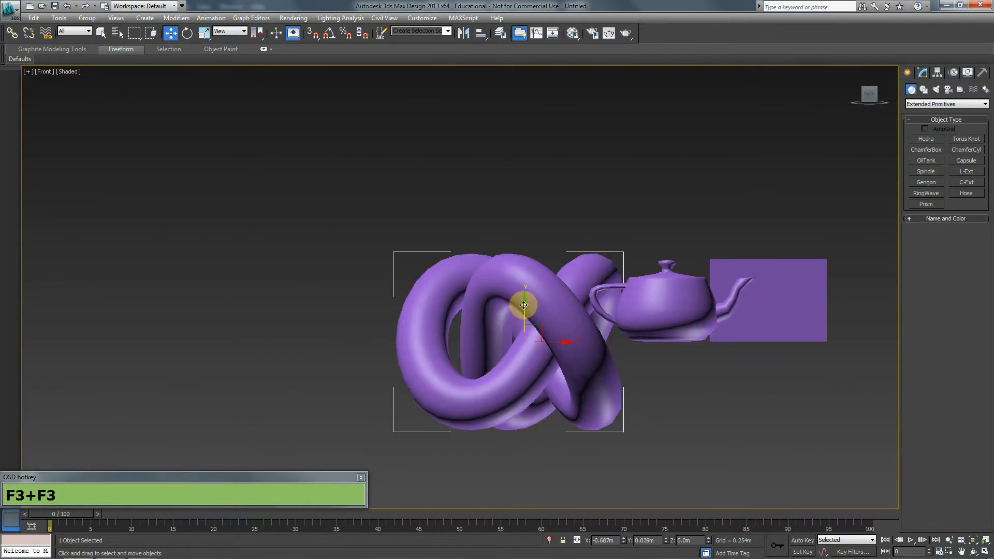
Turn on edged faces, raise the torus knot by about 0.52 m, and return to the Perspective view.
key("F4")
left_click_drag(525, 305, 525, 222)
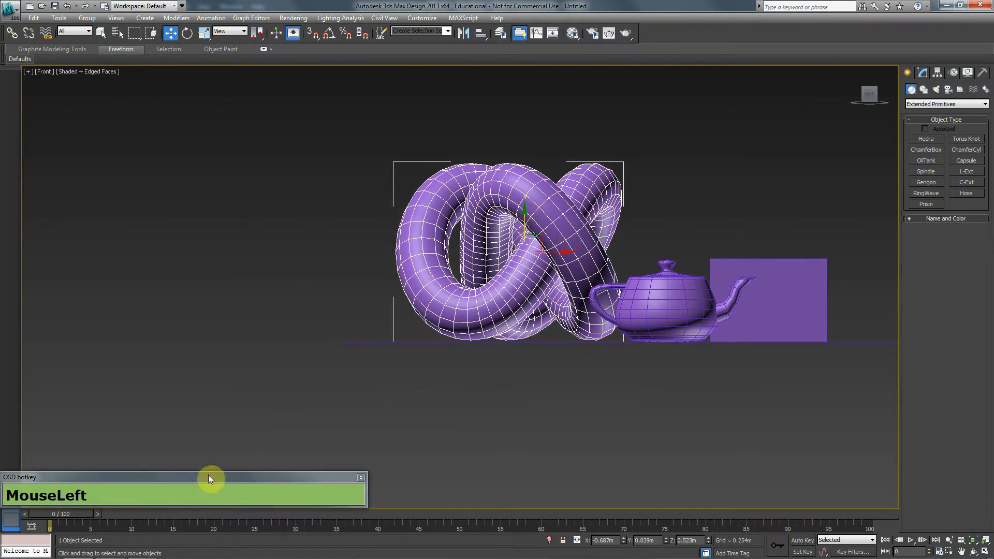
key("p")
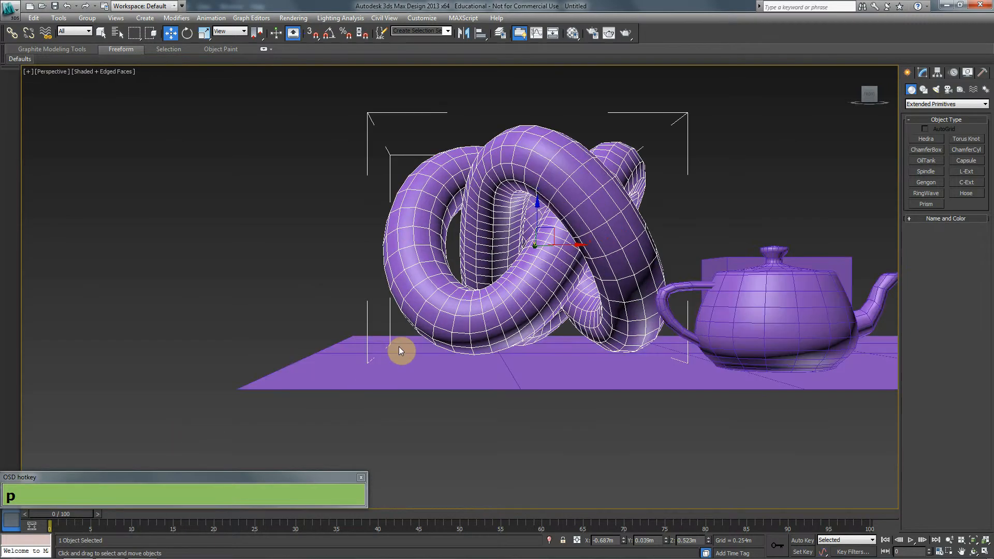
middle_click_drag(502, 299, 563, 332, "alt")
scroll(595, 327, "down", 3)
scroll(563, 331, "down", 3)
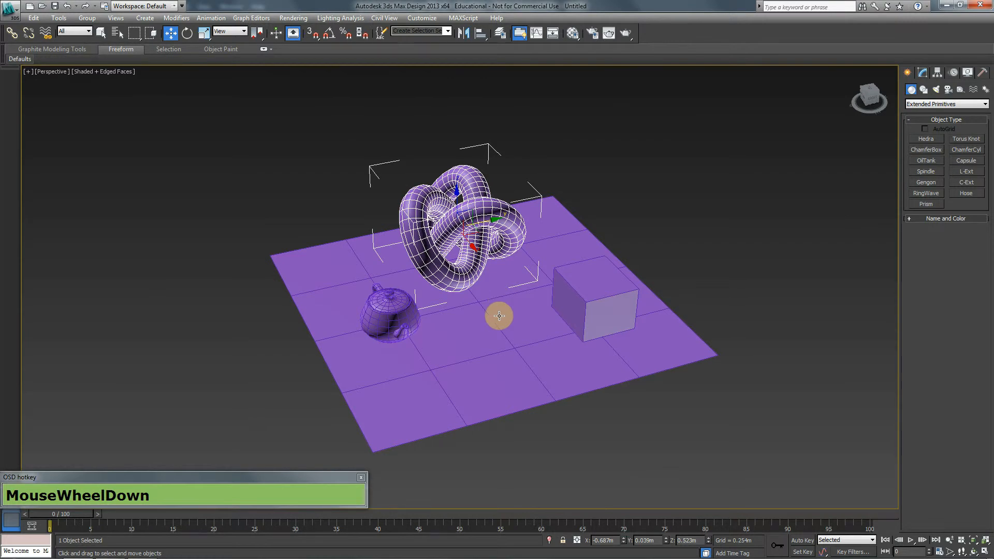
Create a standard sphere of about 0.29 m radius on the plane between the teapot and the box.
left_click(495, 334)
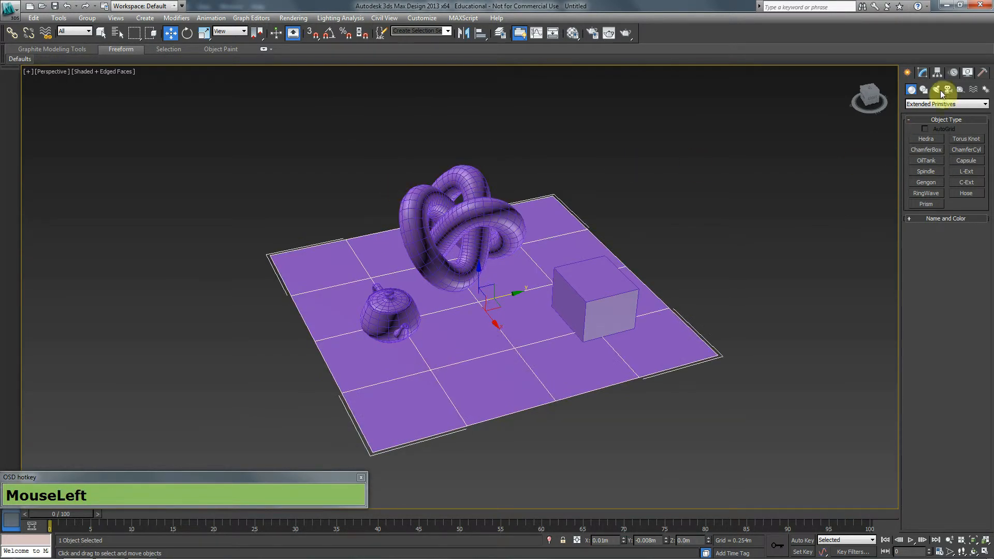
left_click(958, 104)
left_click(932, 112)
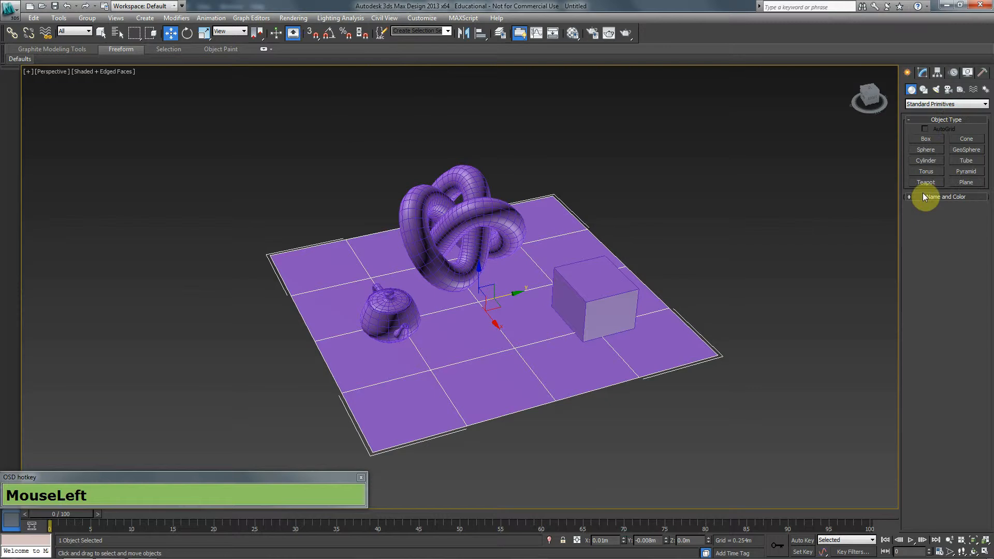
left_click(927, 149)
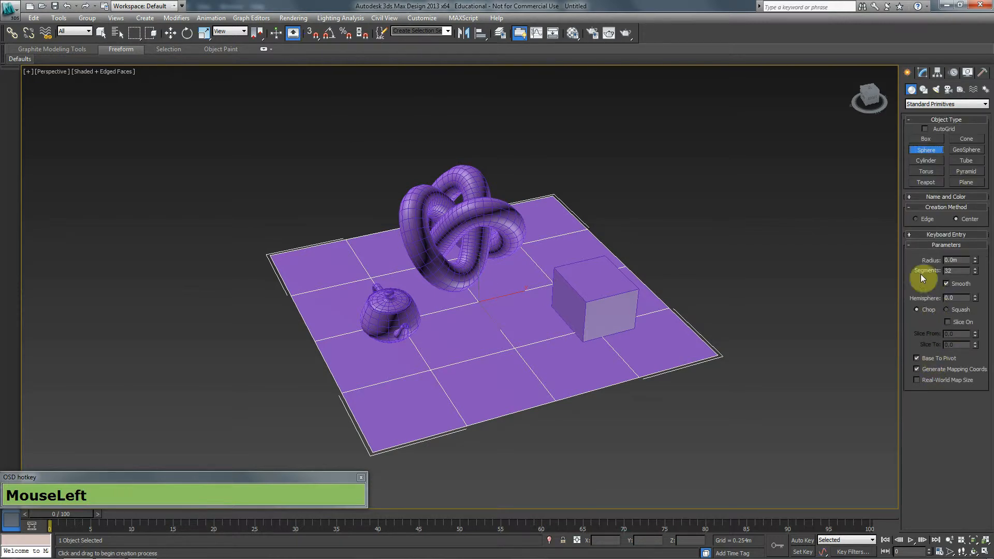
left_click_drag(492, 340, 493, 349)
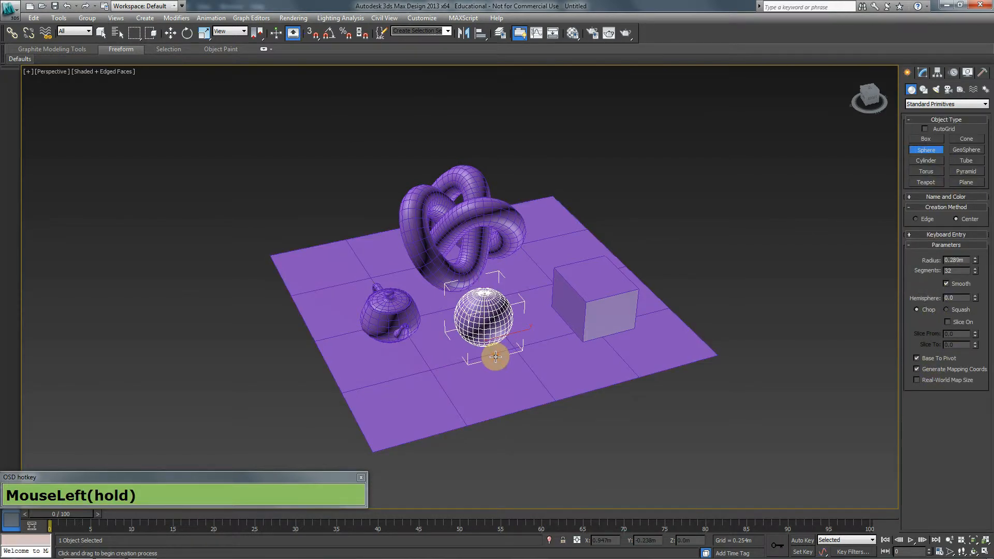
key("w")
middle_click_drag(431, 384, 503, 348, "alt")
scroll(503, 348, "up", 3)
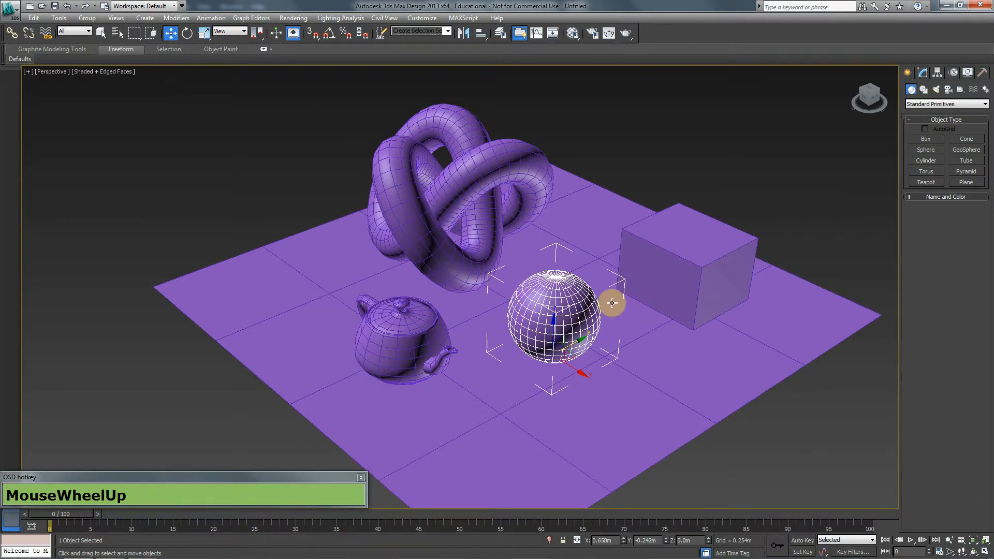
left_click(565, 182)
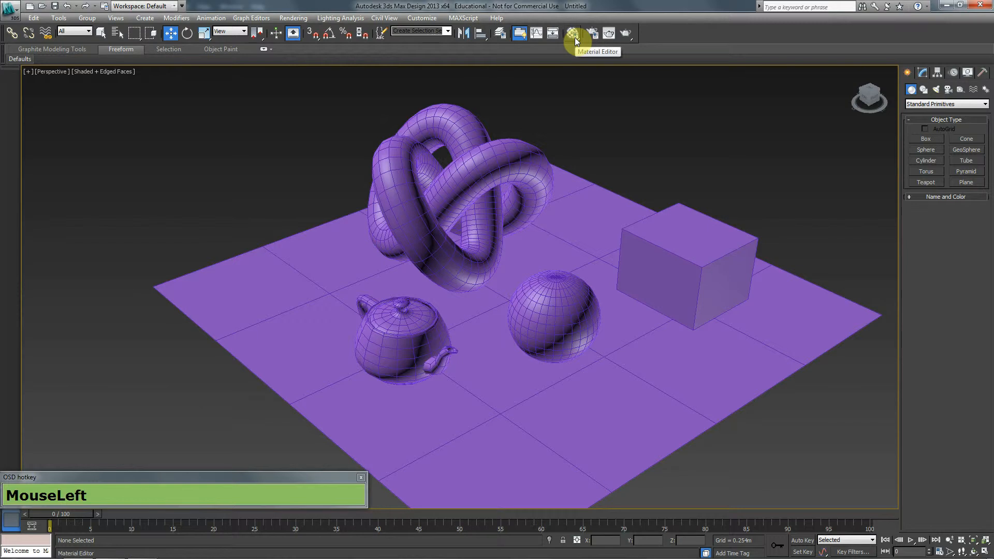
Open the Material Editor and select the 01 - Default sample slot.
key("m")
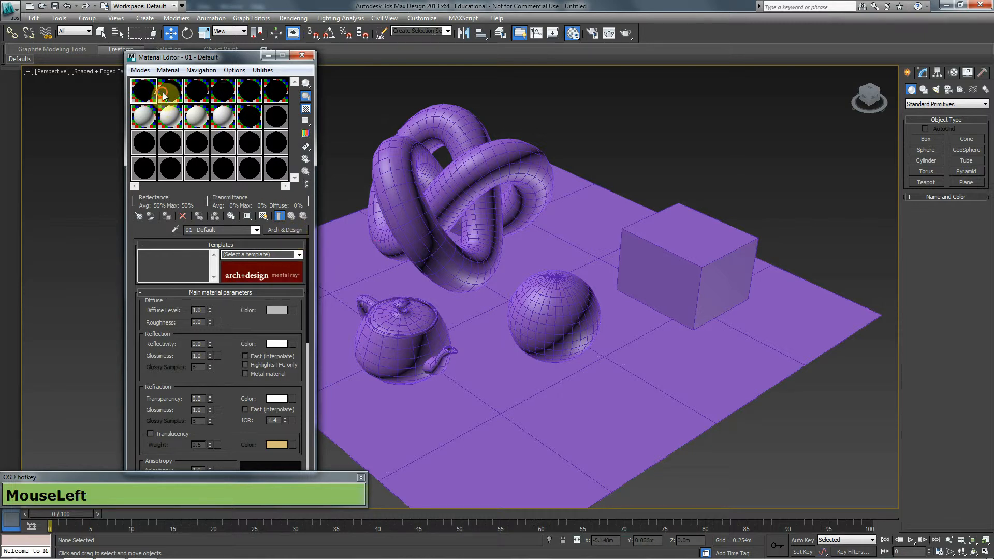
left_click(256, 95)
left_click(143, 91)
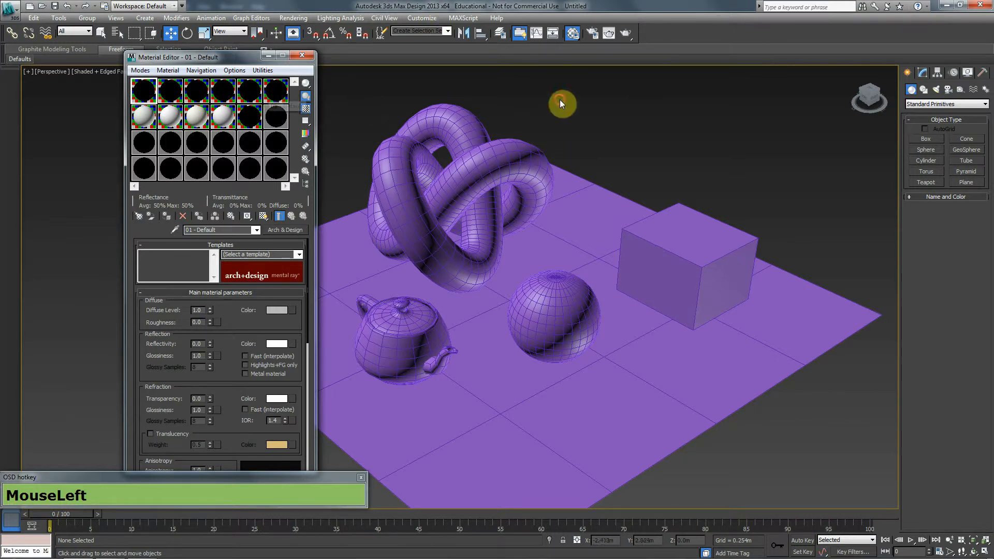
Assign NVIDIA mental ray as the production renderer in the render setup and close the setup.
key("F10")
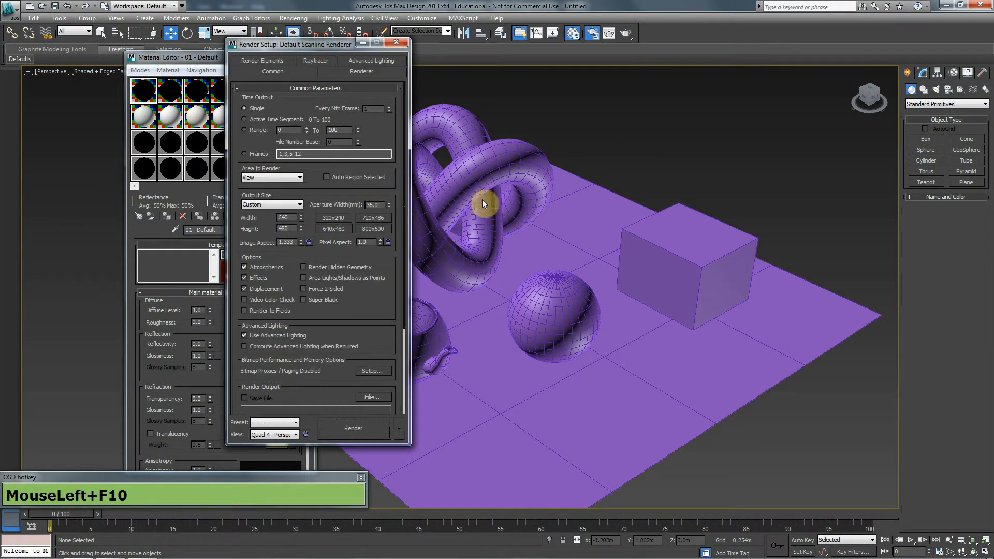
left_click_drag(384, 335, 383, 122)
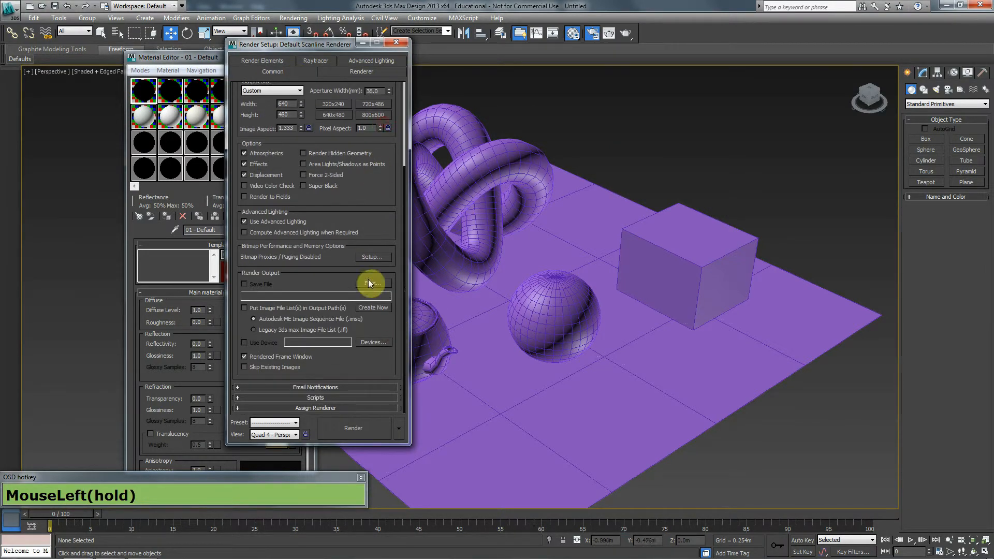
left_click(320, 409)
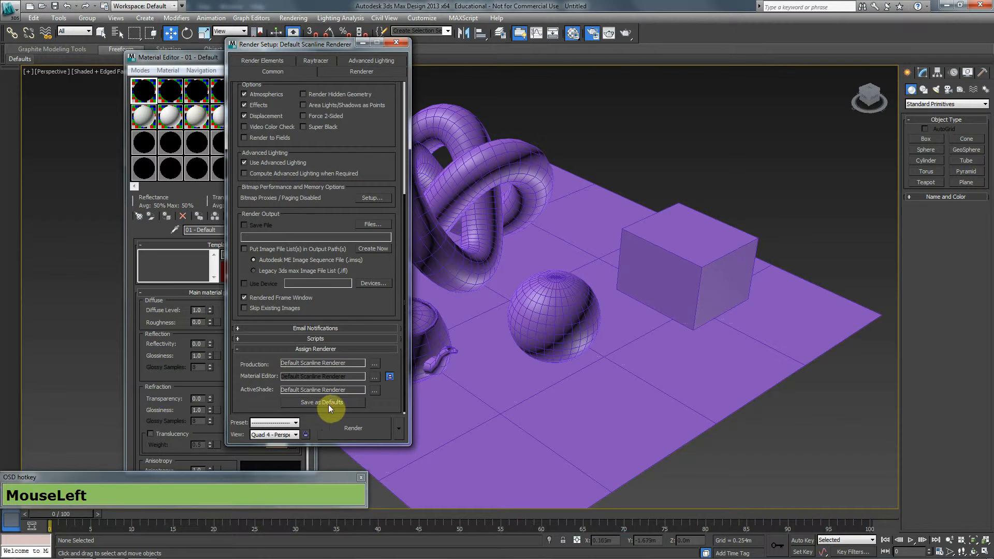
left_click(377, 365)
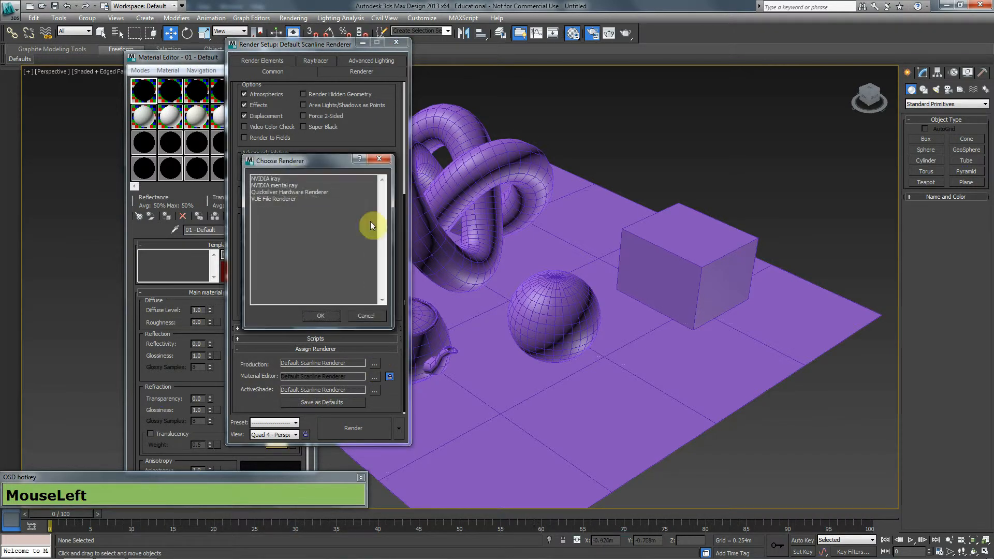
double_click(293, 188)
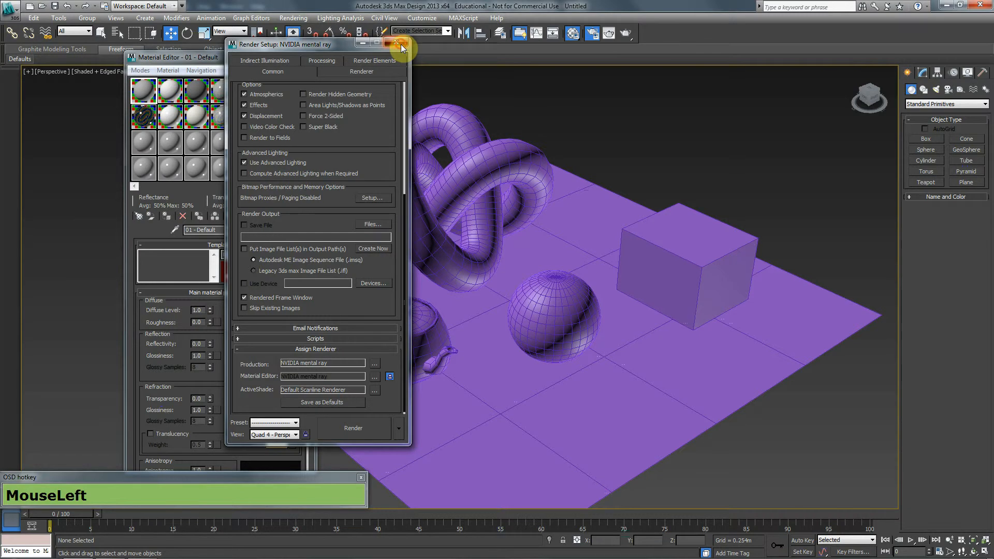
left_click(400, 45)
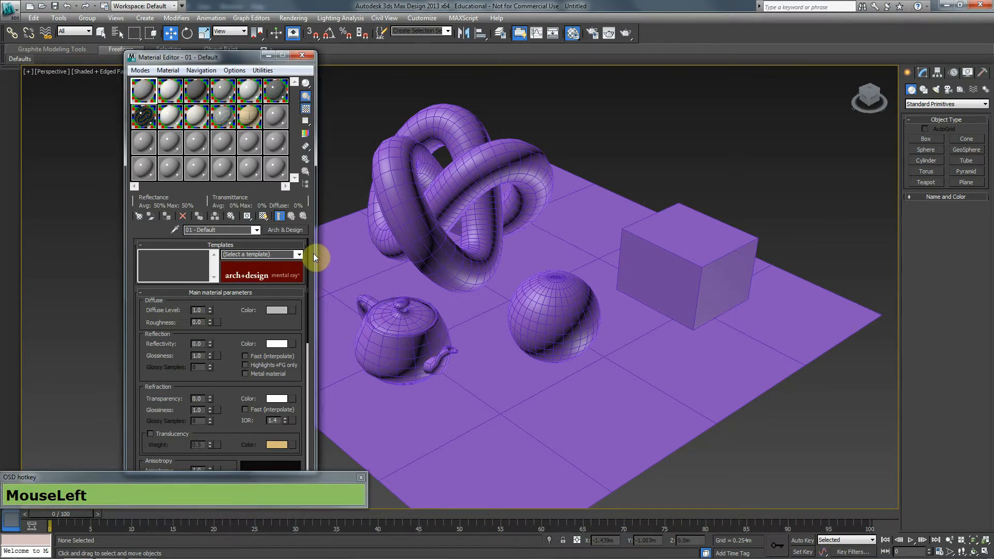
Change the 01 - Default material's type from Arch & Design to Standard.
left_click(284, 228)
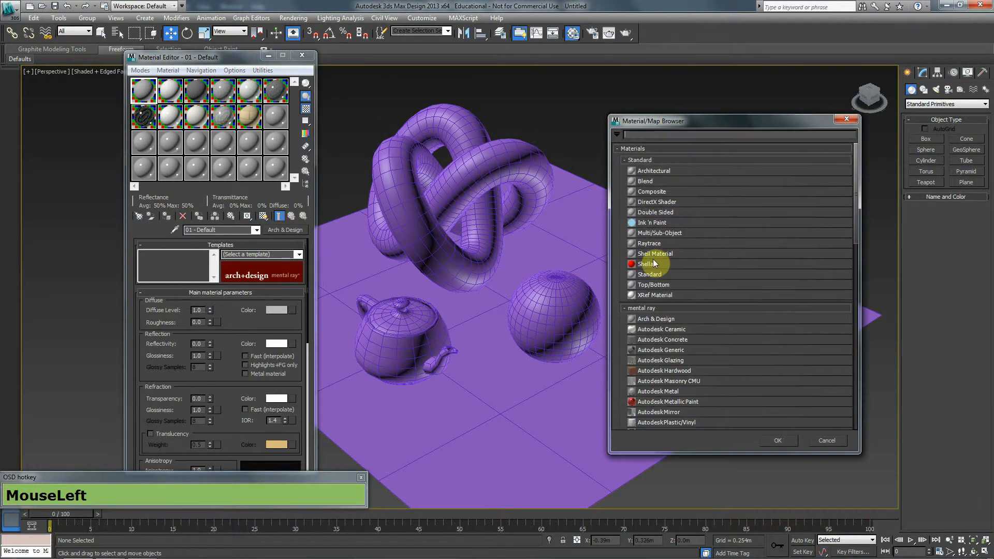
double_click(658, 276)
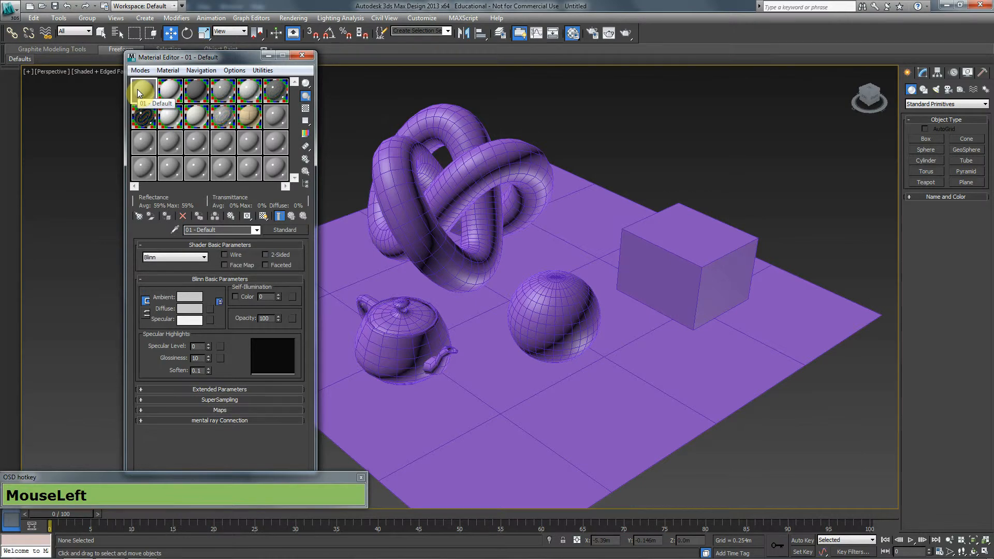
Look at the Slate Material Editor and return to the Compact Material Editor.
left_click(141, 70)
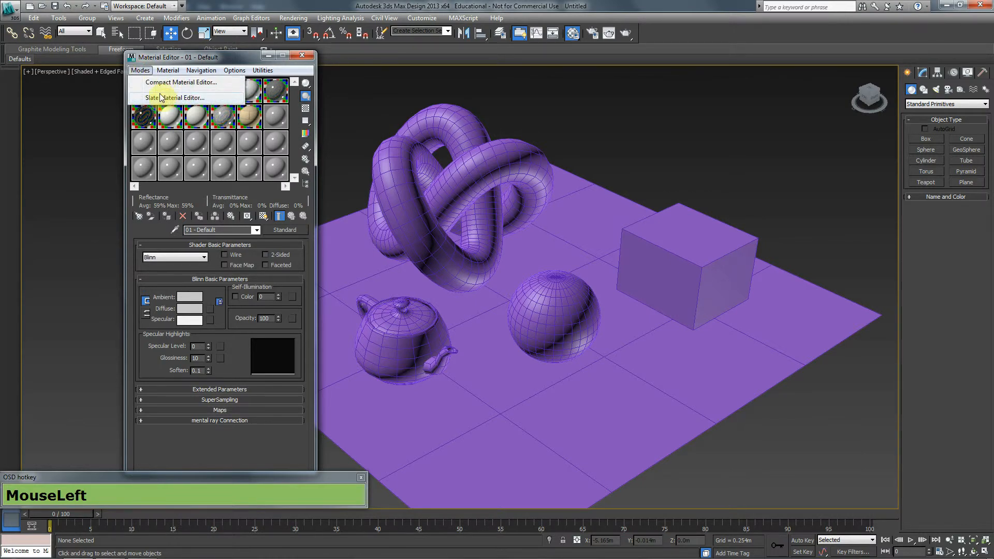
left_click(162, 98)
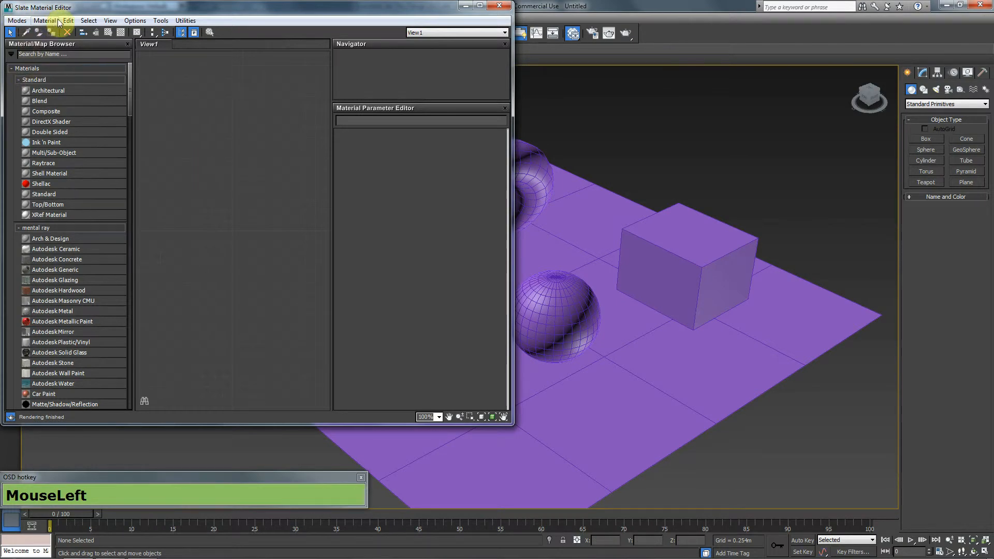
left_click(18, 20)
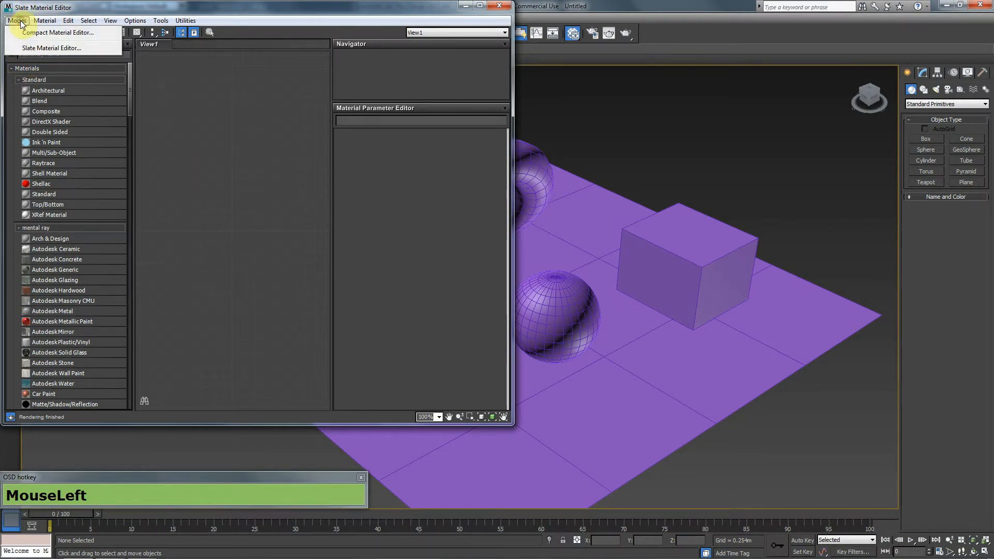
left_click(28, 33)
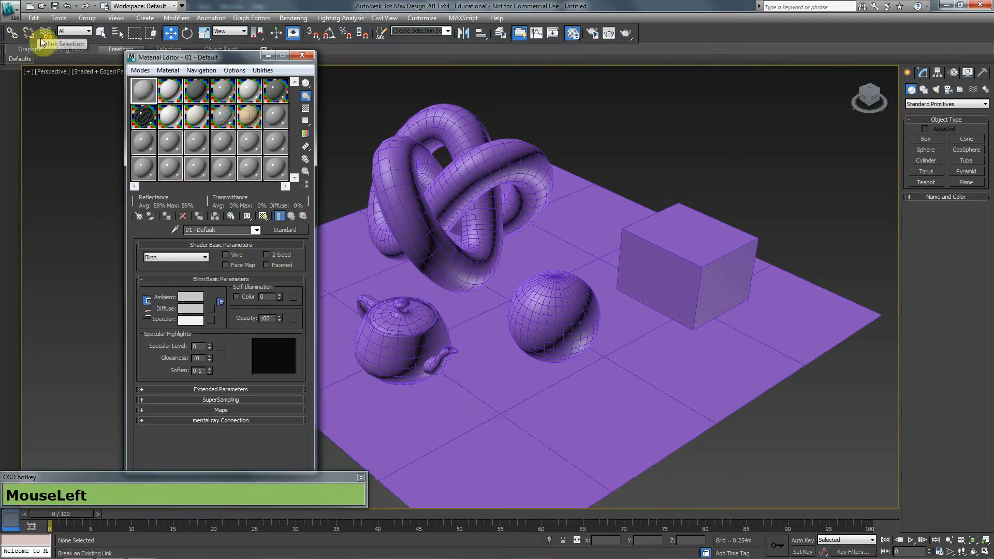
Switch to the Slate Material Editor and add a Standard material node to View1.
left_click(140, 71)
left_click(151, 97)
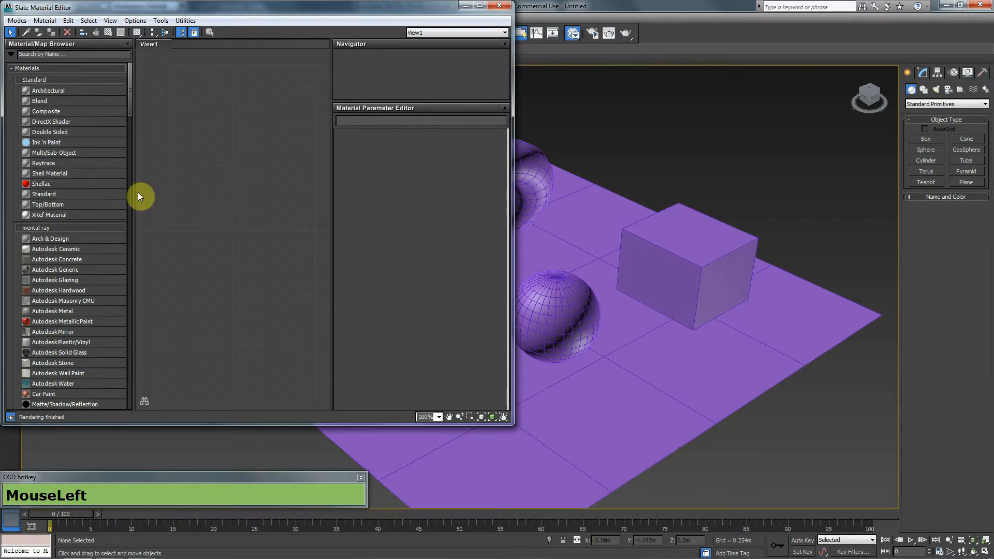
left_click_drag(46, 197, 250, 129)
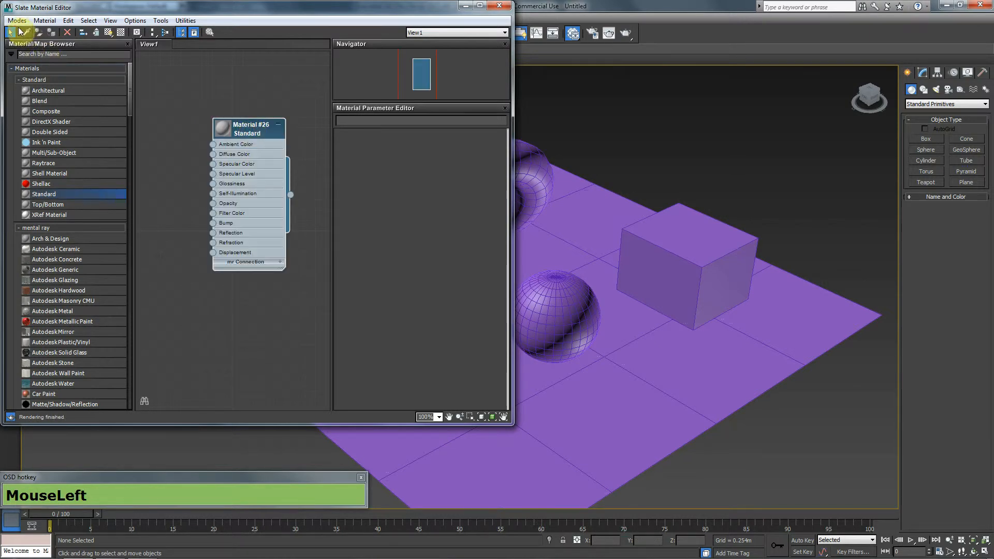
Return to the Compact Material Editor and view the material types available for the 01 - Default slot.
left_click(17, 21)
left_click(32, 35)
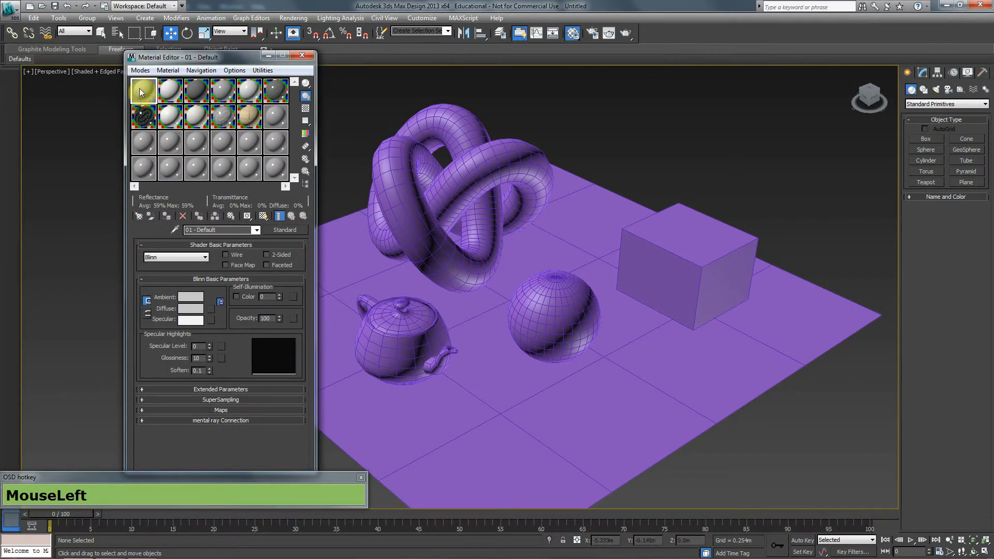
left_click(180, 96)
left_click(143, 91)
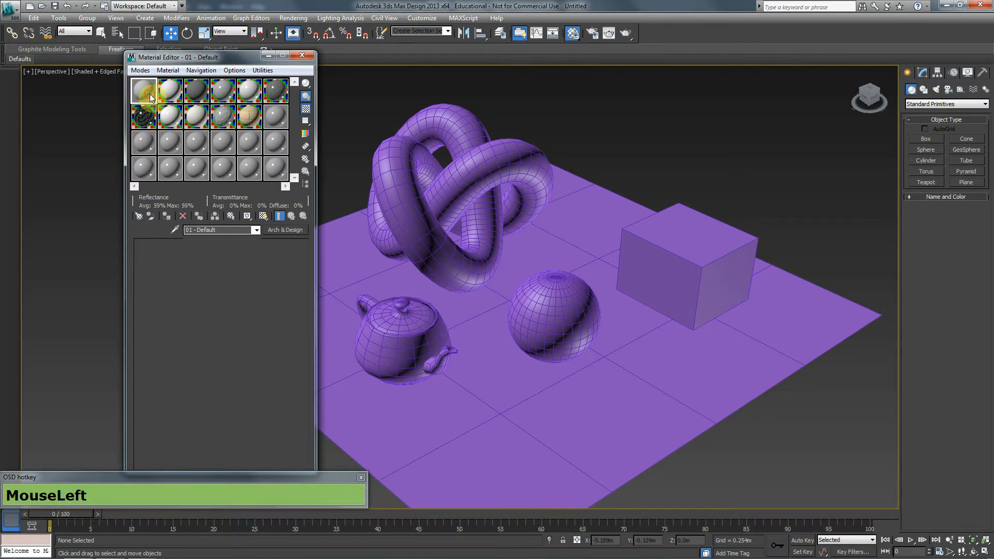
left_click(286, 229)
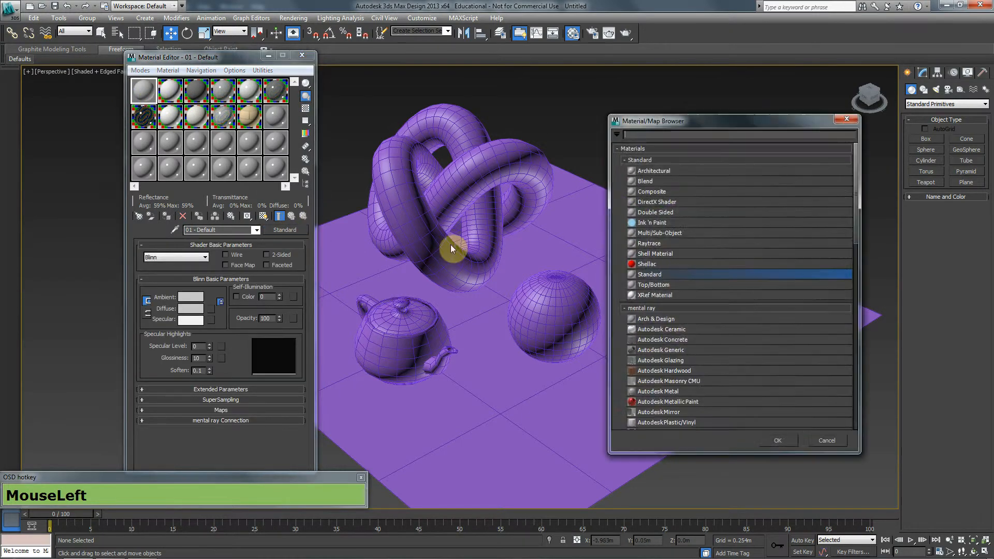
left_click(846, 120)
Switch to the Slate Material Editor and delete the Standard material node from View1.
left_click(140, 71)
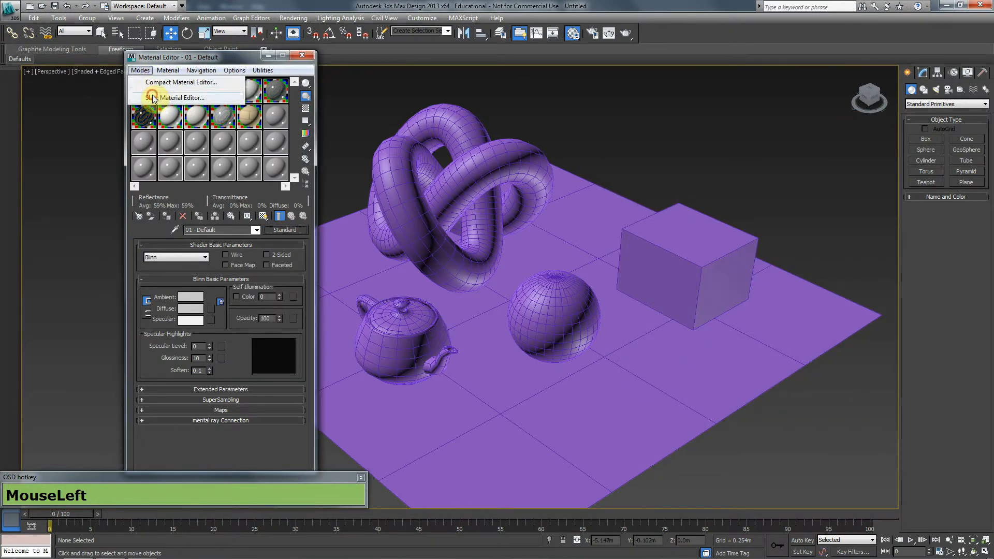
left_click(150, 96)
key("Delete")
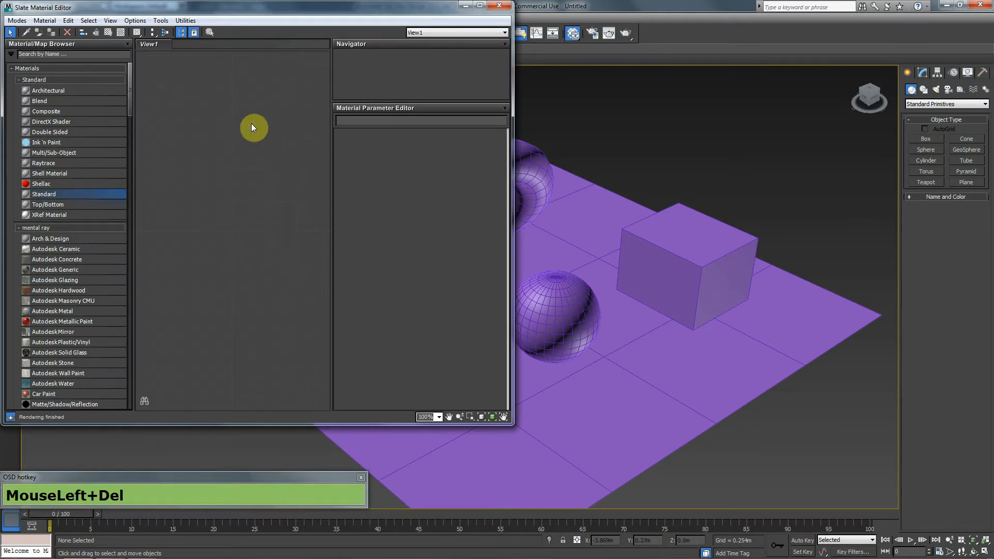
Add an Arch & Design material node to View1 and return to the Compact Material Editor.
left_click(71, 239)
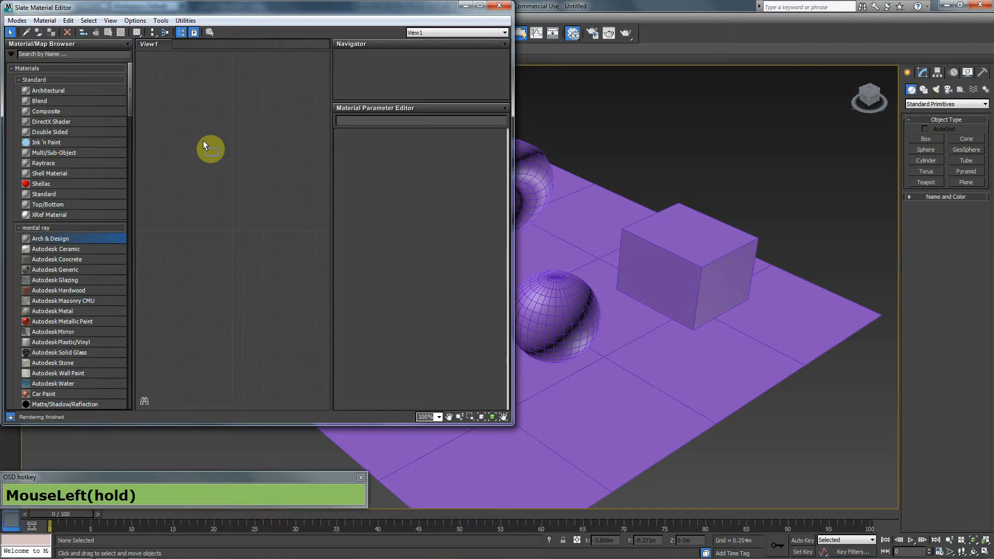
left_click_drag(215, 109, 215, 107)
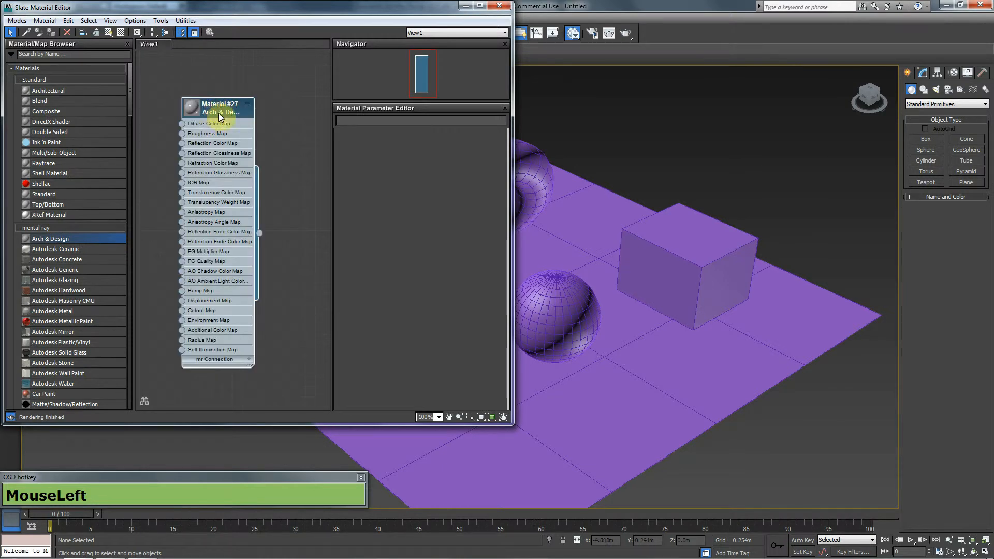
left_click(17, 21)
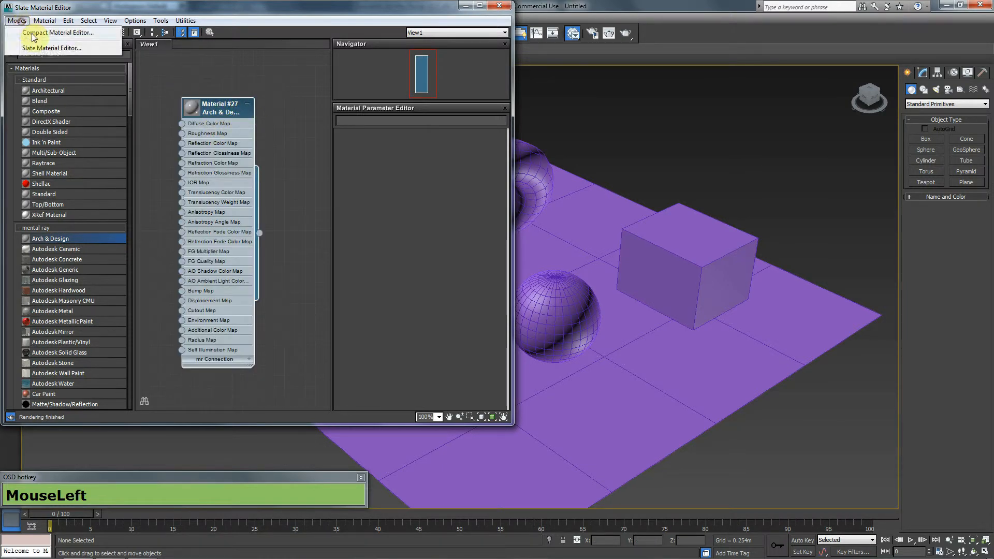
left_click(31, 31)
View the material types offered for the 01 - Default slot without choosing one.
left_click(149, 92)
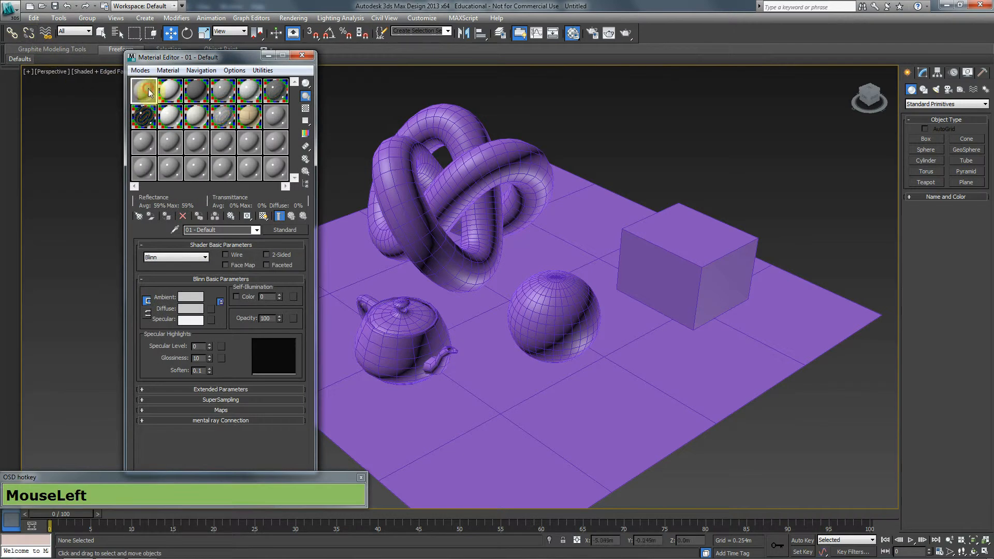
left_click(308, 230)
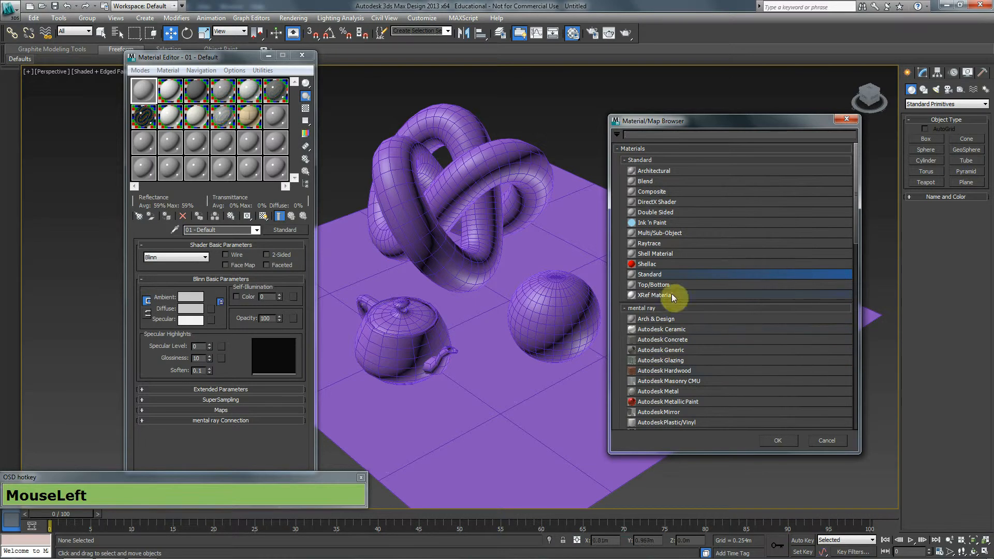
left_click(524, 113)
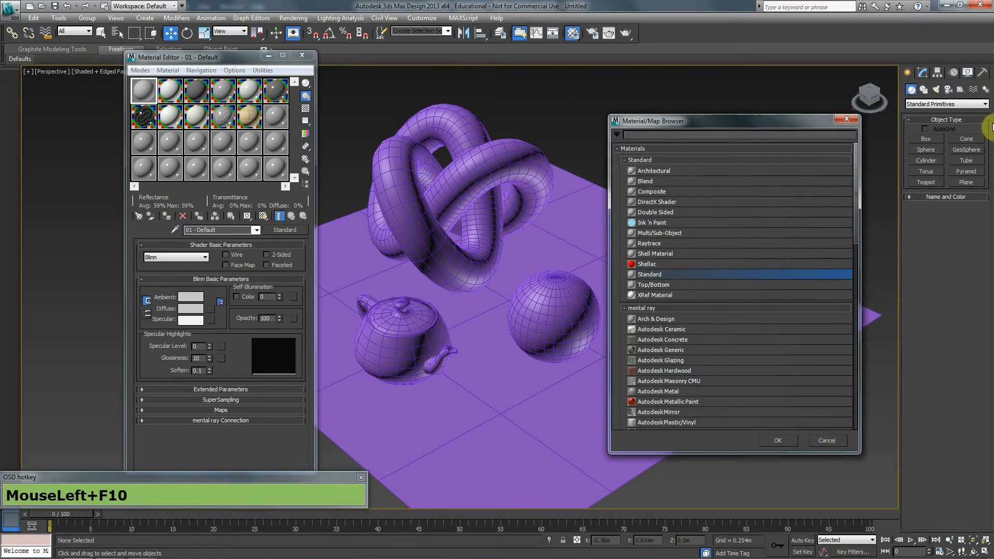
left_click(843, 126)
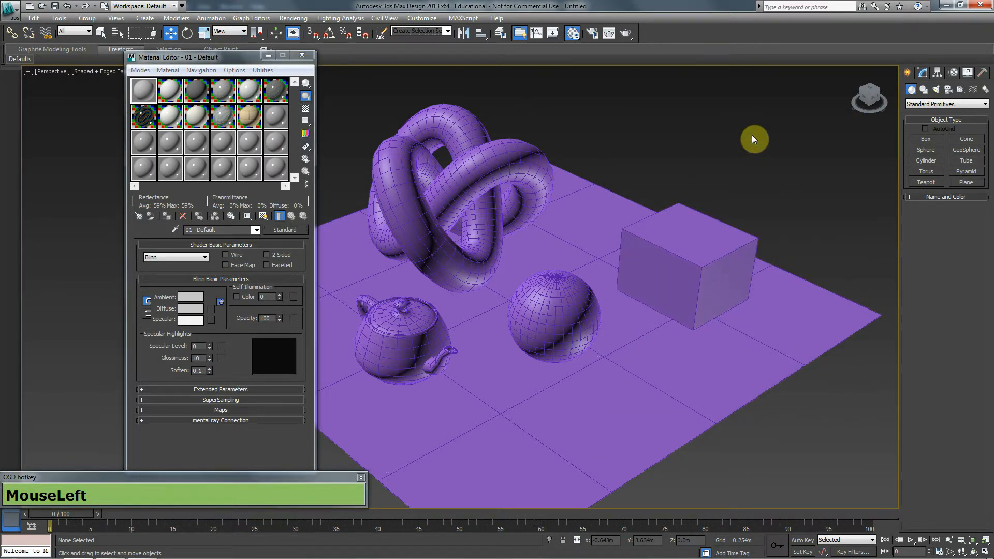
Check the assigned production renderer in the Render Setup and close it.
key("F10")
left_click_drag(395, 310, 370, 41)
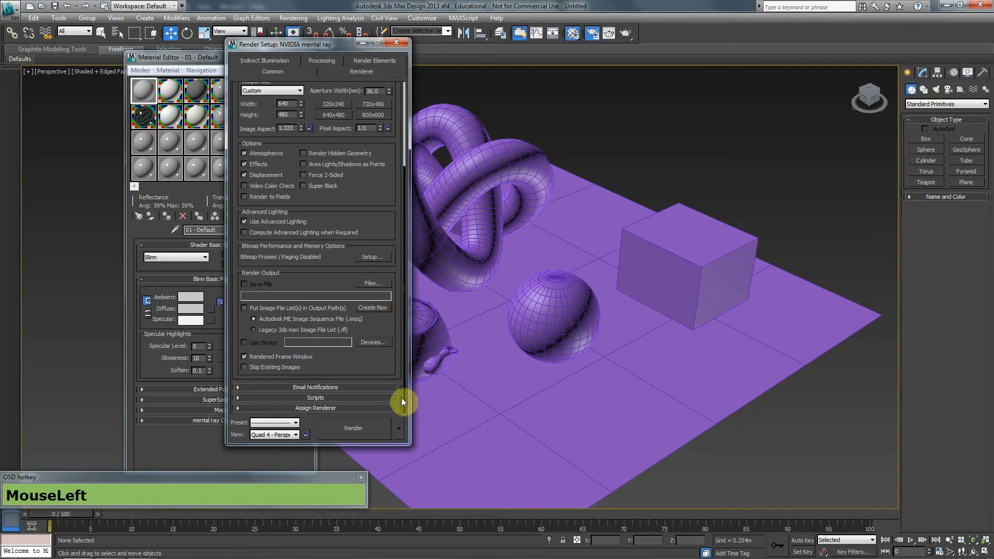
left_click(333, 410)
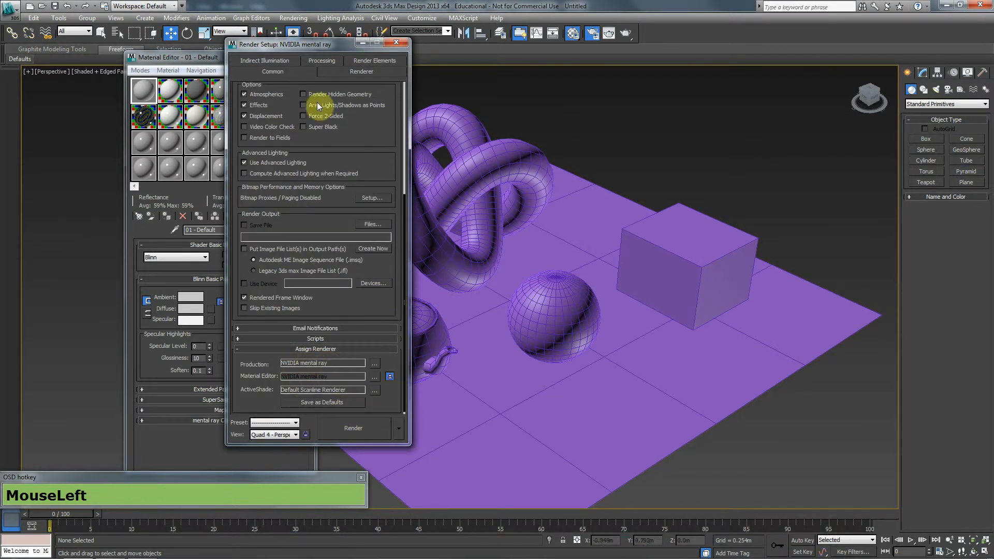
left_click(397, 41)
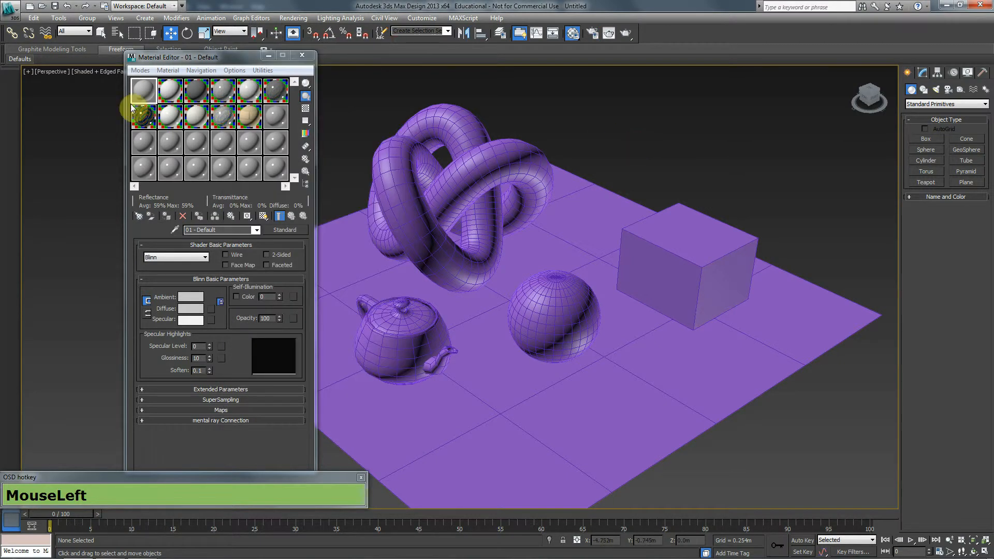
Change the 01 - Default slot's material type to Arch & Design, declining to resave the autobackup file.
left_click_drag(139, 100, 139, 98)
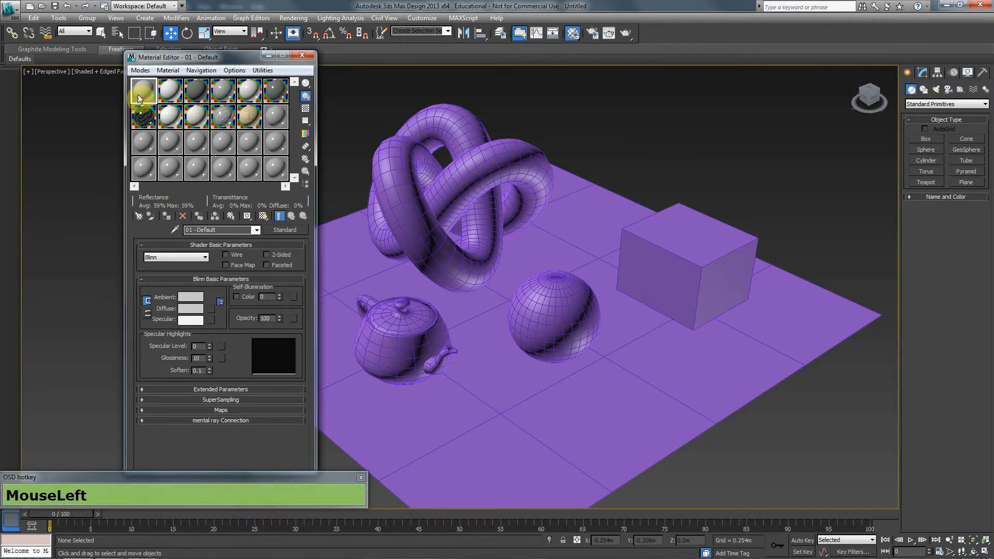
left_click(282, 230)
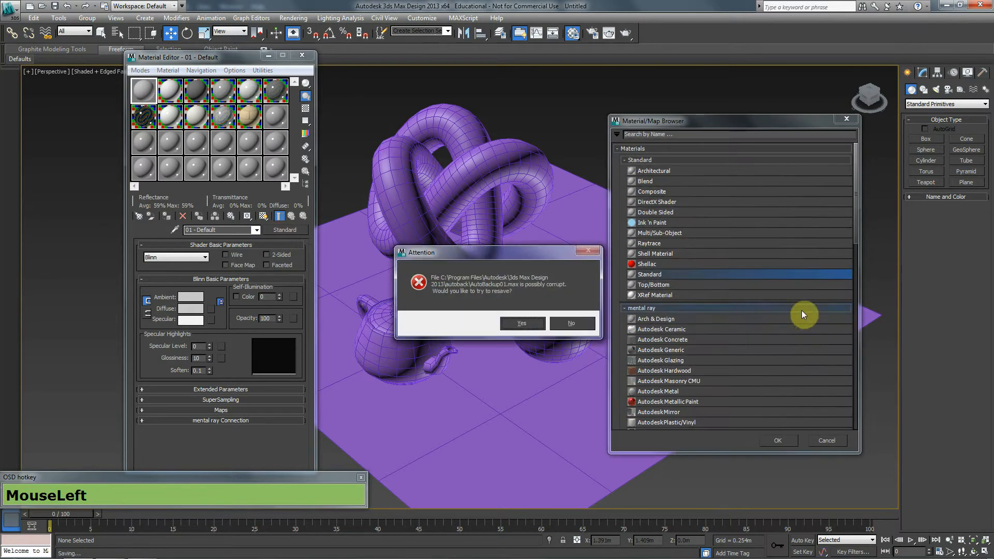
left_click(573, 323)
double_click(675, 321)
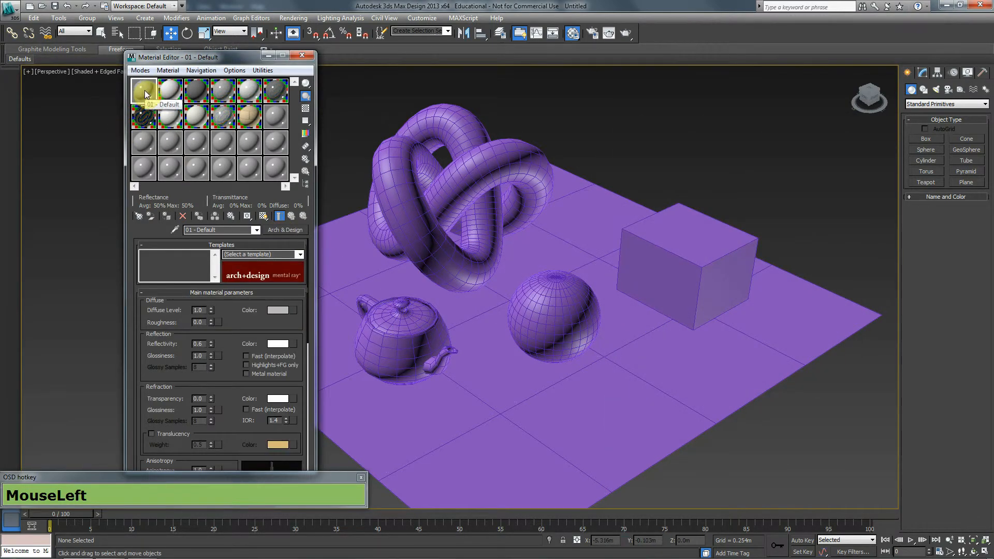
Assign the 01 - Default material to the torus knot and apply the Glass (Thin Geometry) template to it.
left_click_drag(144, 90, 456, 125)
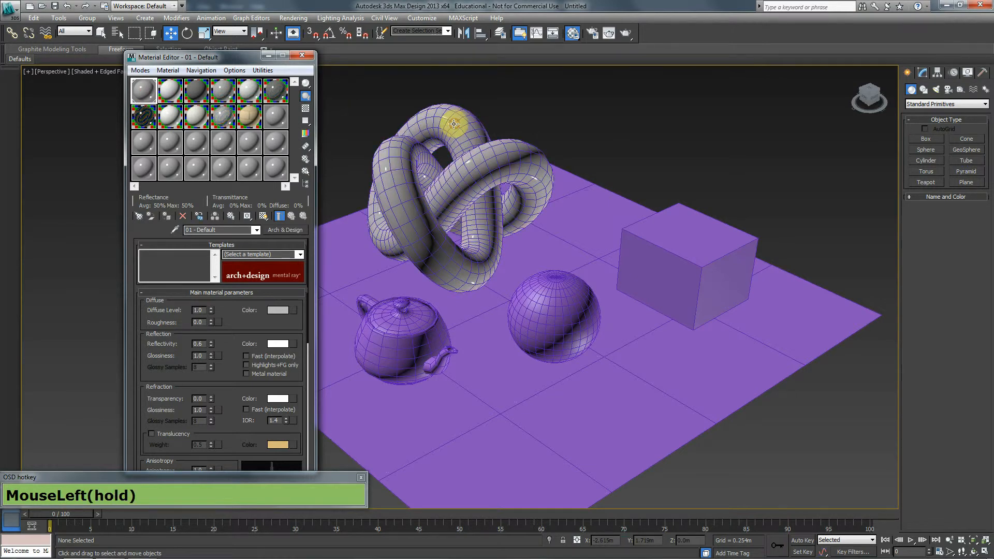
left_click(289, 253)
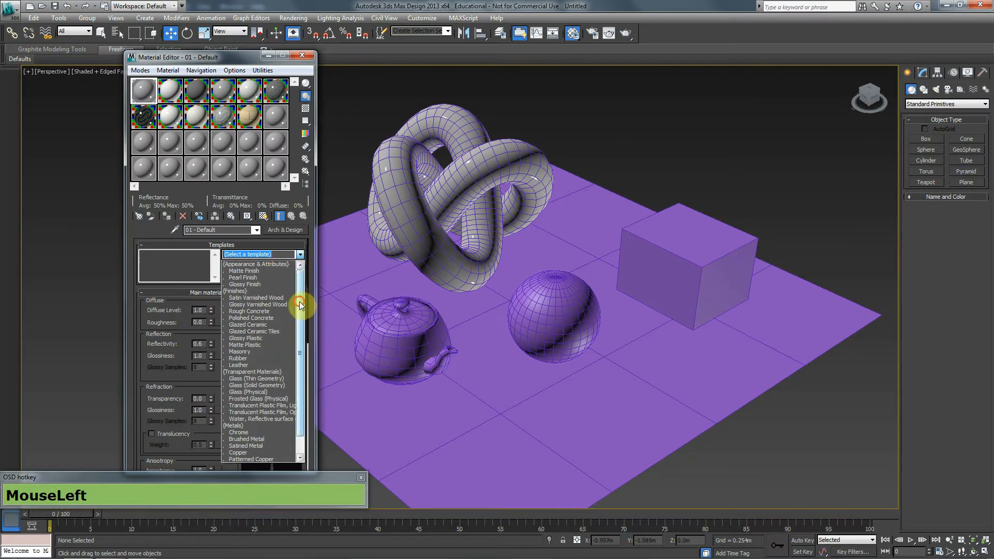
left_click_drag(303, 319, 275, 362)
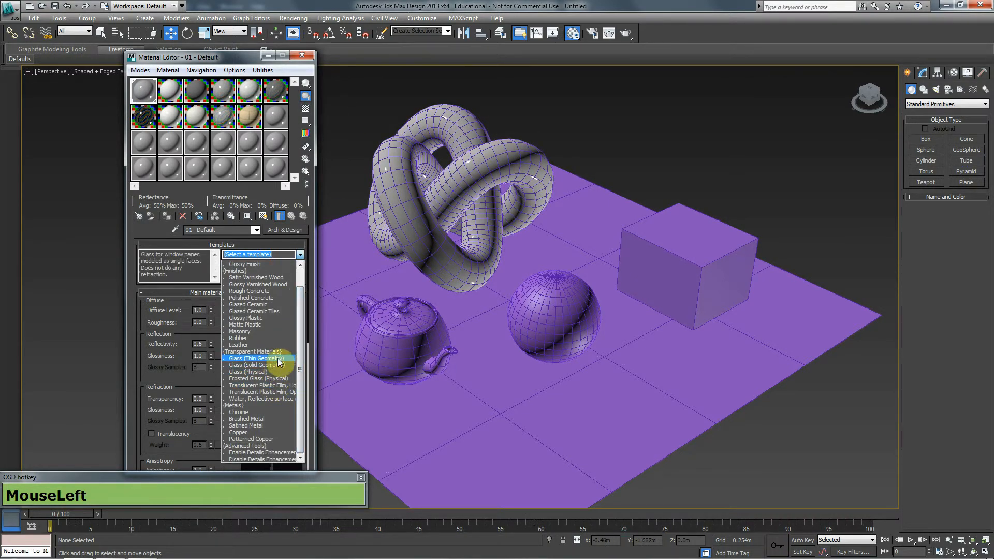
left_click(280, 364)
Apply the Copper template to the 02 - Default material and assign it to the box.
left_click(170, 91)
left_click(302, 254)
left_click_drag(302, 253, 254, 437)
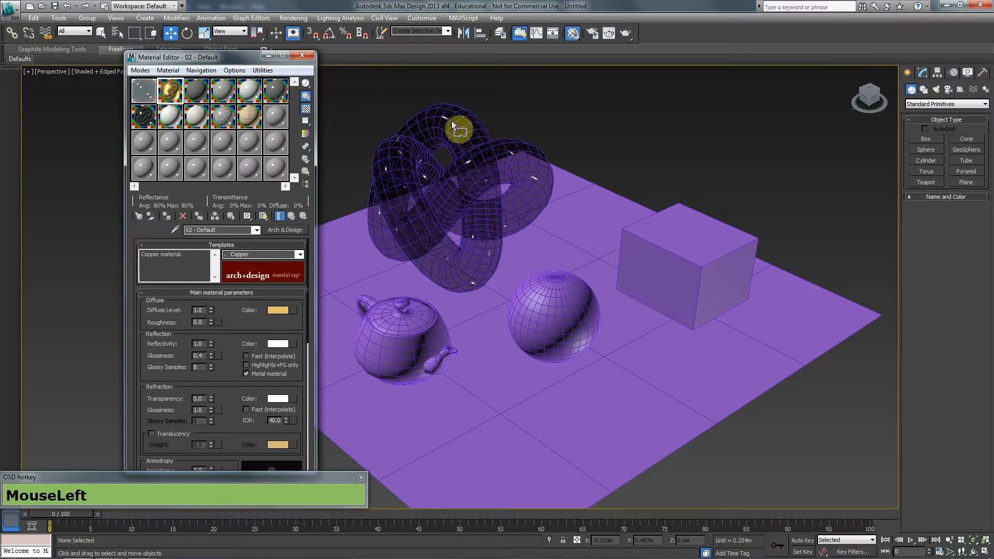
left_click_drag(644, 236, 643, 236)
Apply the Chrome template to the 03 - Default material and assign it to the teapot.
left_click(196, 91)
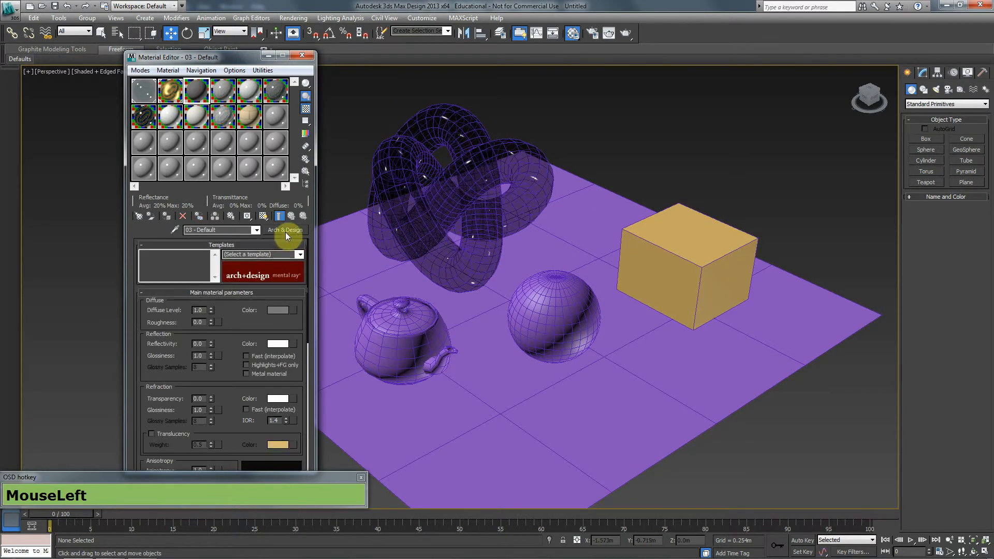
left_click_drag(301, 254, 278, 414)
left_click_drag(199, 92, 387, 336)
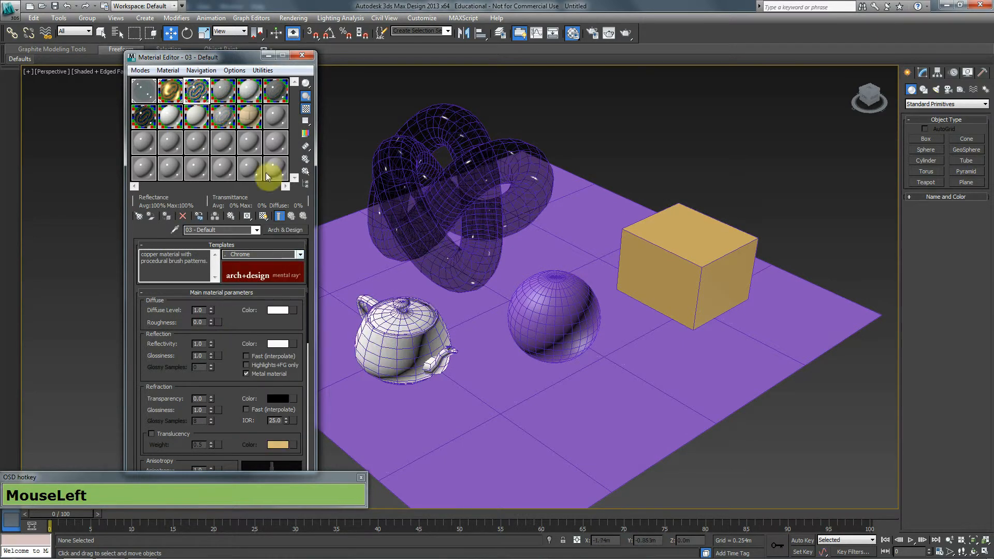
Apply the Glazed Ceramic template to the 04 - Default material and assign it to the sphere.
left_click(249, 95)
left_click_drag(300, 254, 283, 342)
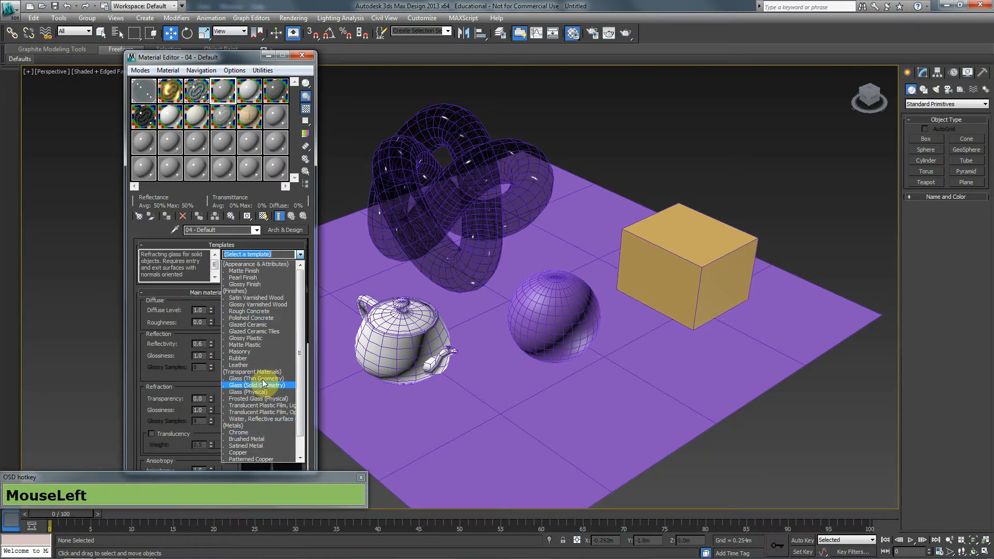
left_click(269, 325)
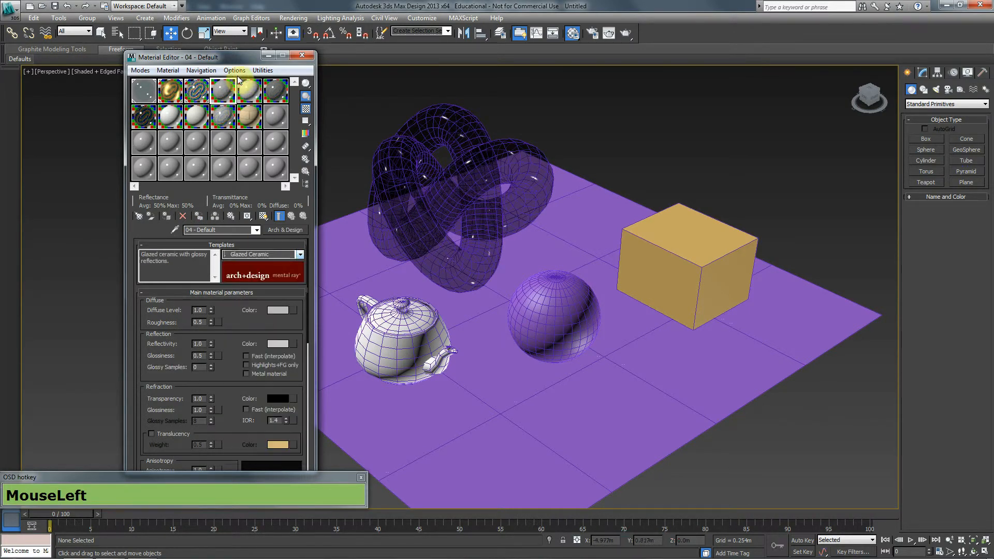
left_click_drag(231, 93, 545, 311)
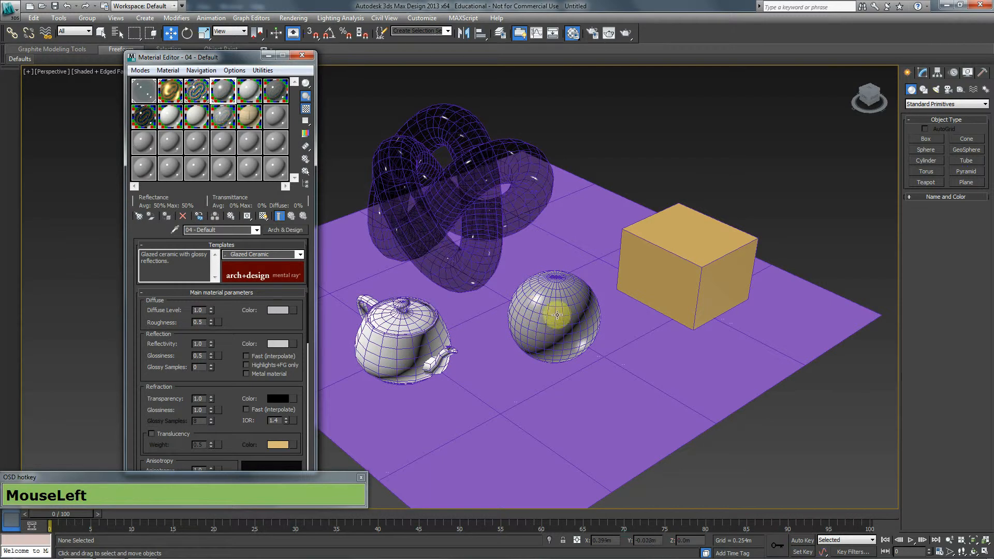
Turn off the edged faces display in the Perspective viewport and close the Material Editor.
key("F4")
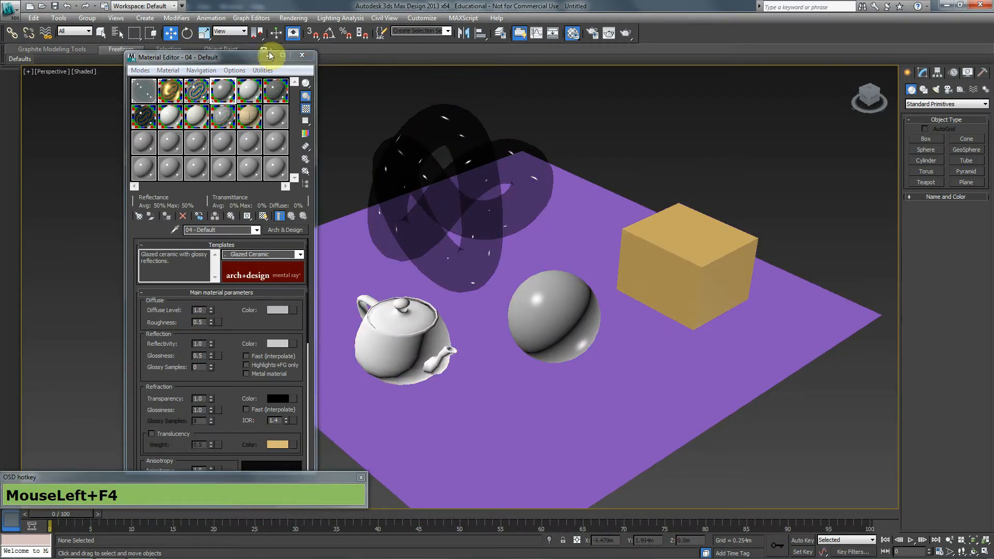
left_click(303, 55)
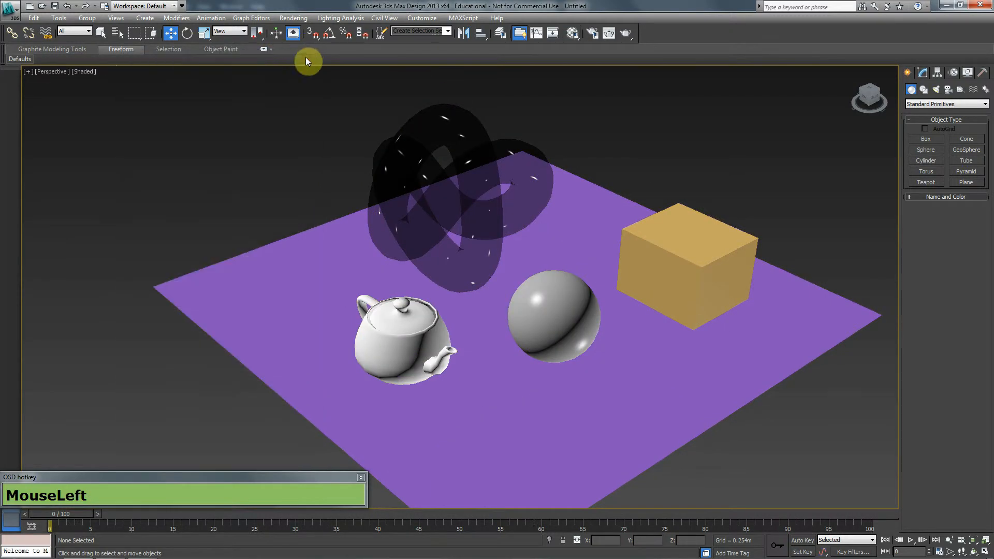
Preview the Perspective viewport in Realistic shading and return it to Shaded.
left_click(86, 72)
left_click(127, 83)
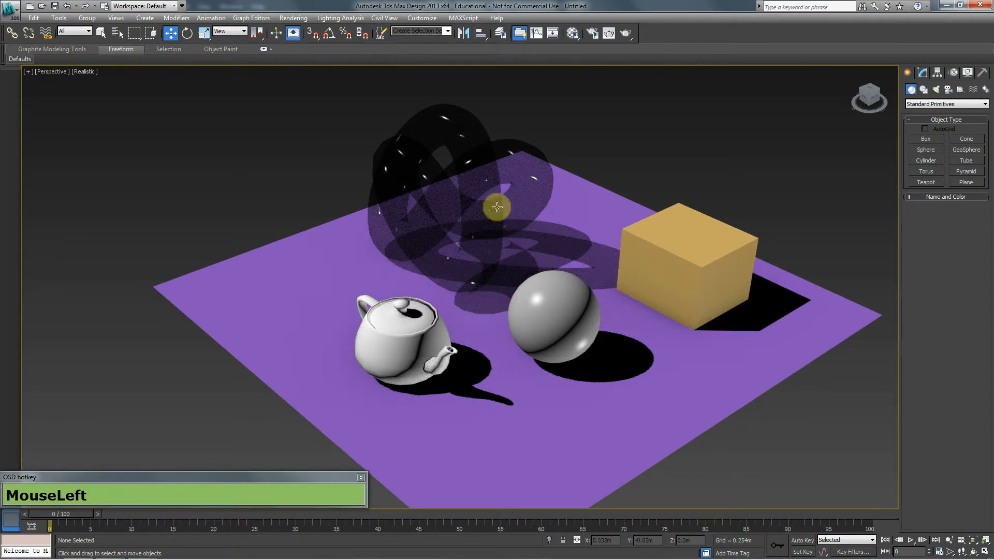
left_click(85, 72)
left_click(101, 94)
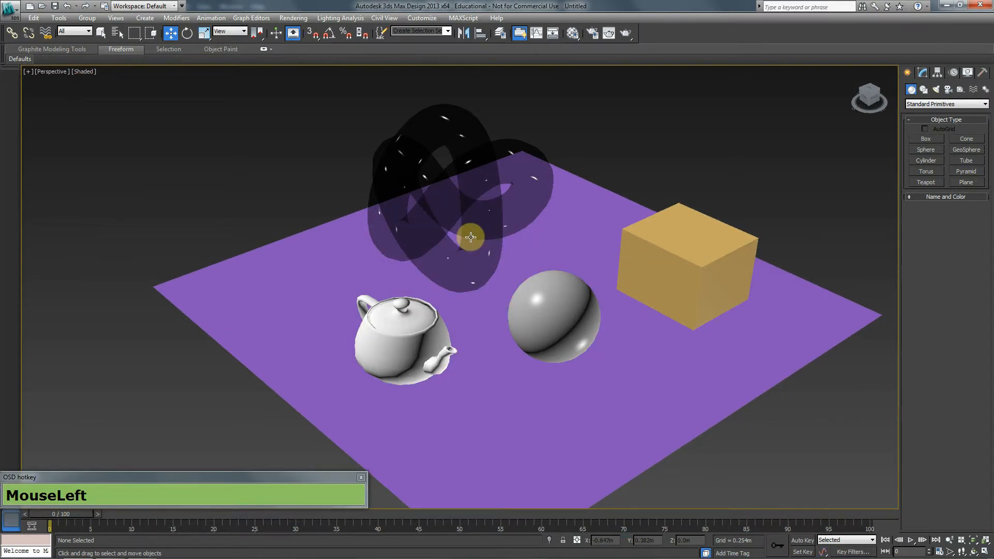
Apply the Rough Concrete template to the 05 - Default material, assign it to the ground plane and close the Material Editor.
middle_click_drag(502, 257, 488, 238)
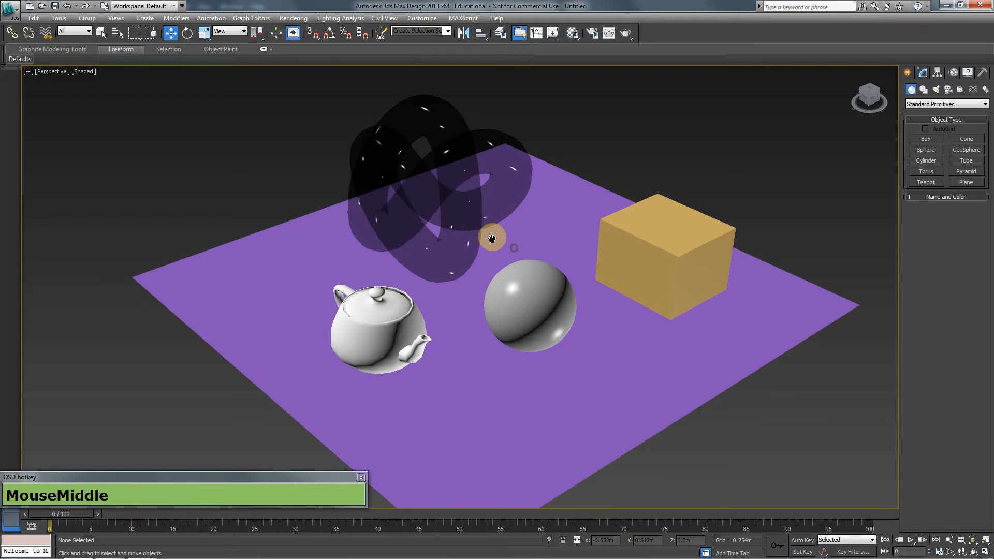
scroll(466, 259, "down", 3)
key("m")
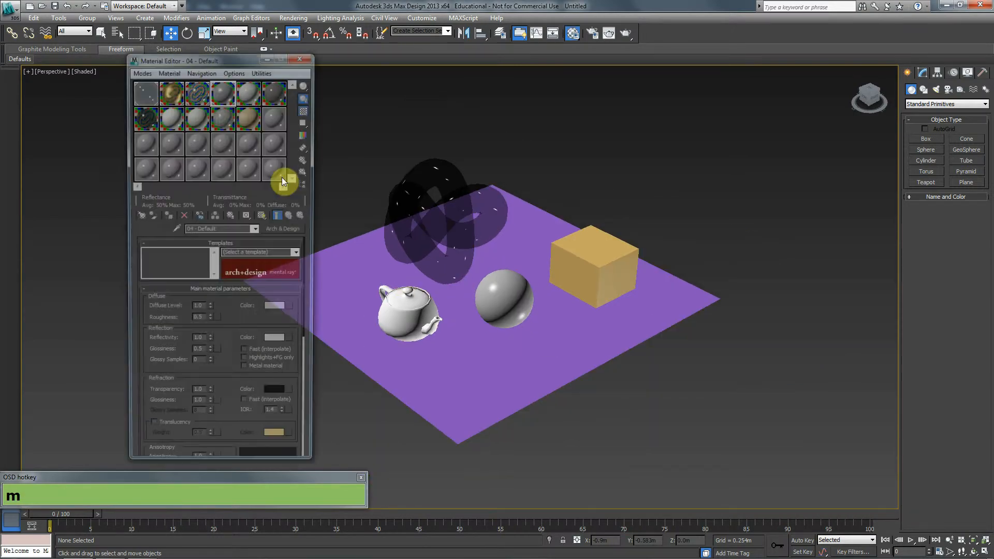
left_click(248, 92)
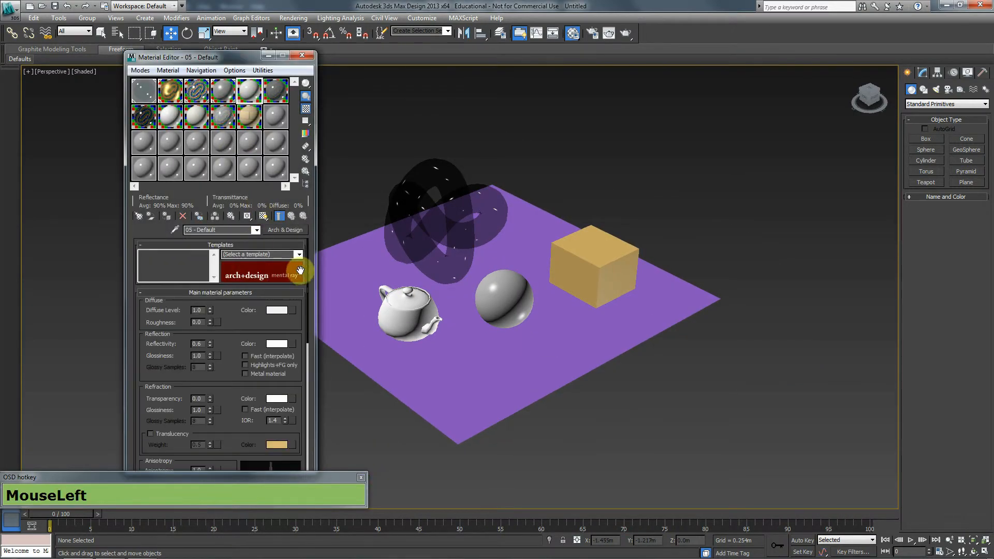
left_click(299, 256)
left_click_drag(298, 300, 308, 371)
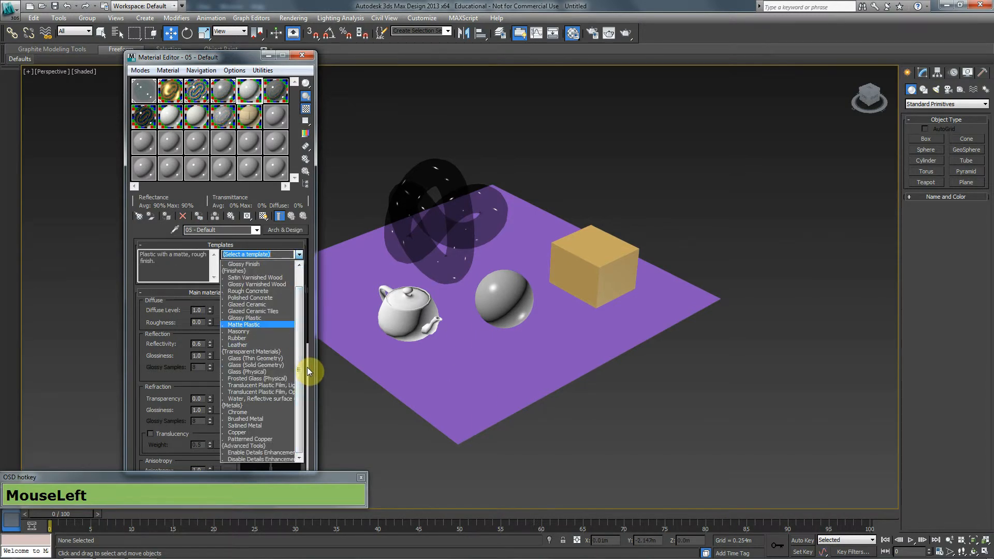
left_click(281, 290)
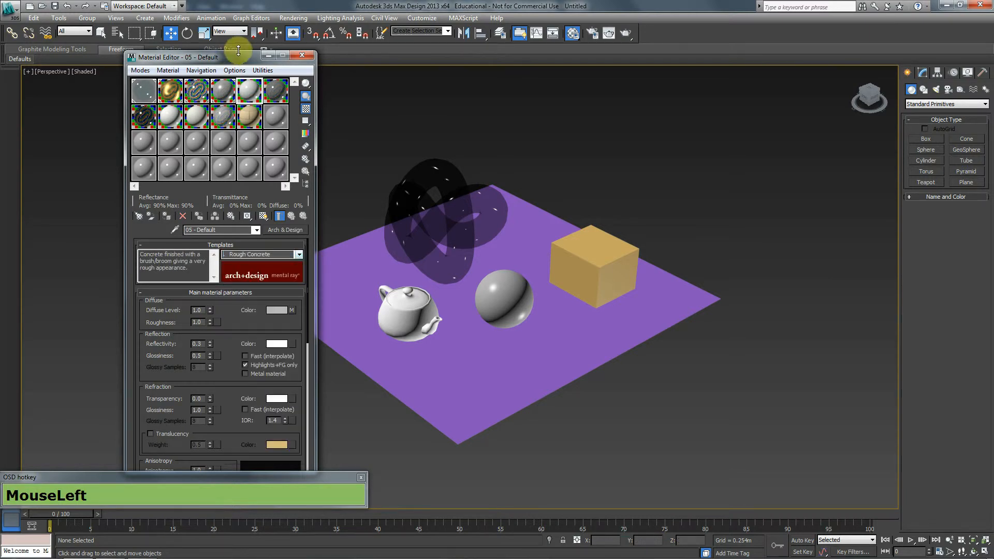
left_click(302, 55)
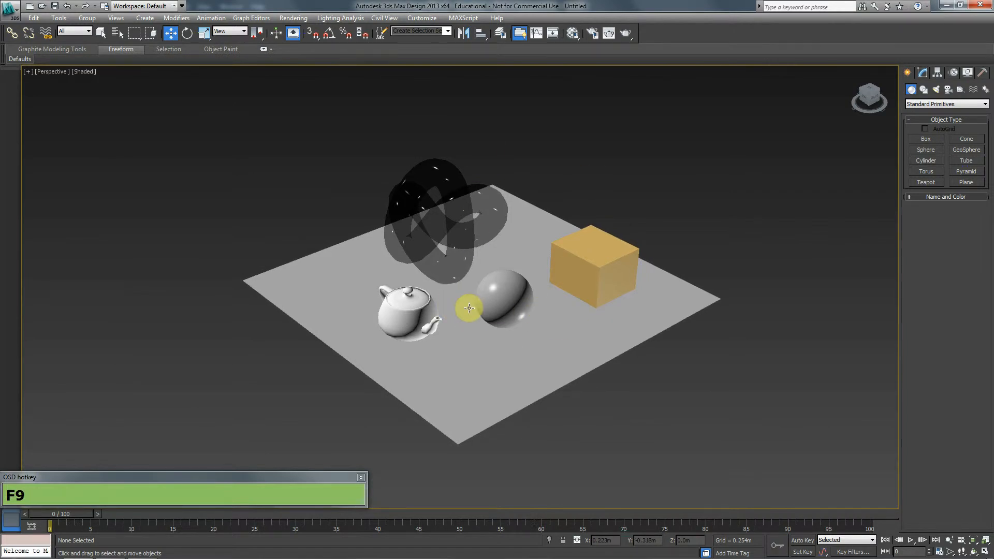
Render the Perspective view, close the result and render the scene again from a closer view.
key("F9")
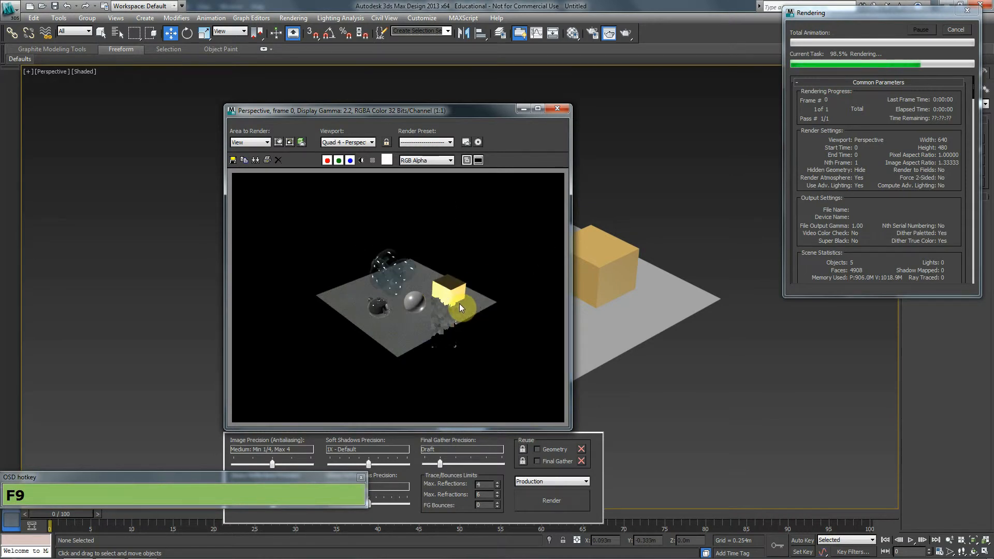
left_click(559, 110)
scroll(524, 302, "up", 5)
middle_click_drag(533, 260, 506, 333)
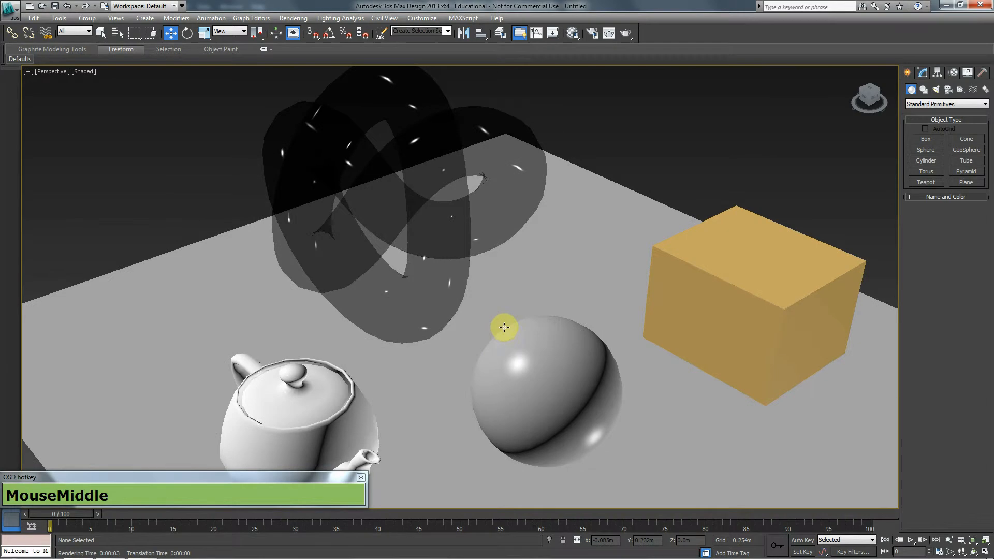
key("F9")
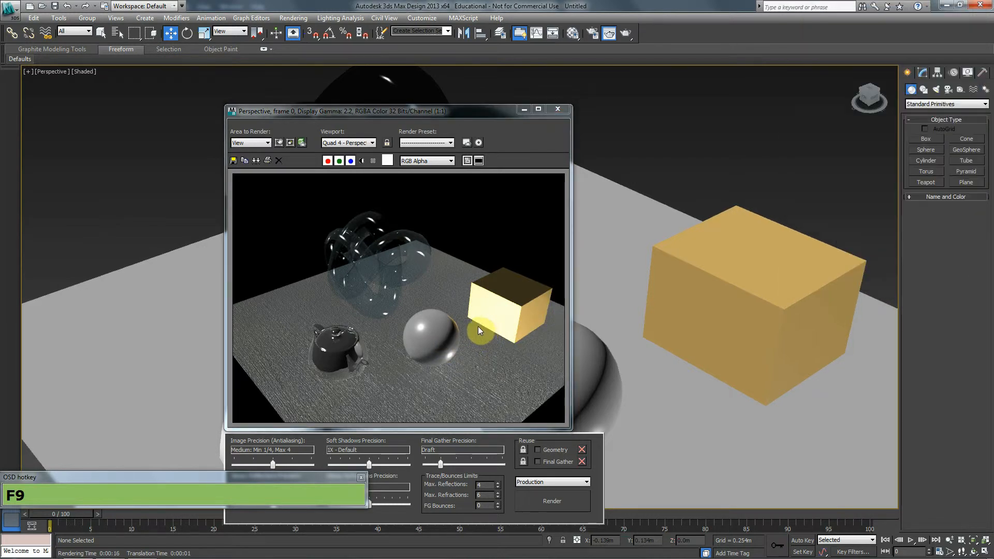
Close the rendered frame, start a Daylight System and accept the recommended mr Photographic Exposure Control at EV 15.
left_click(563, 110)
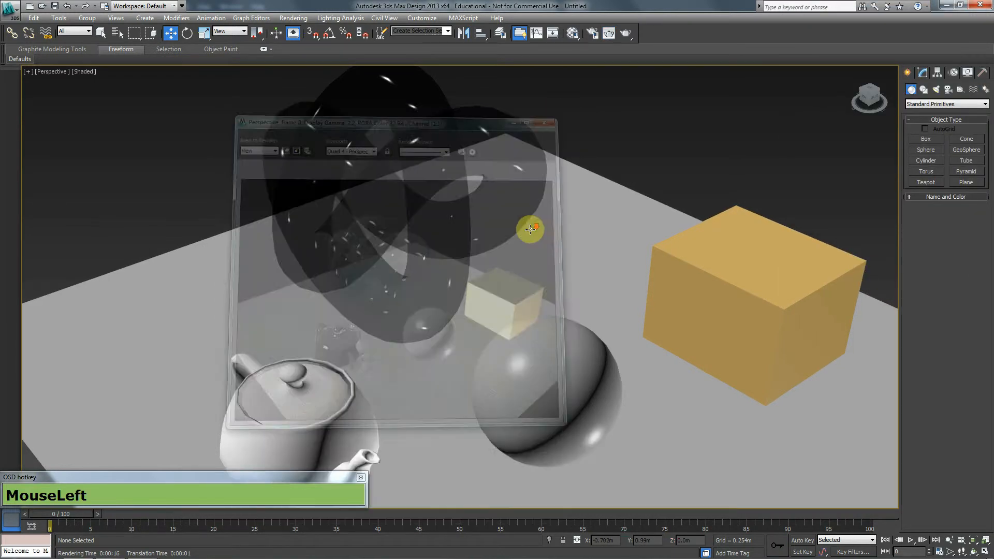
scroll(492, 389, "down", 6)
middle_click_drag(441, 337, 409, 290, "alt")
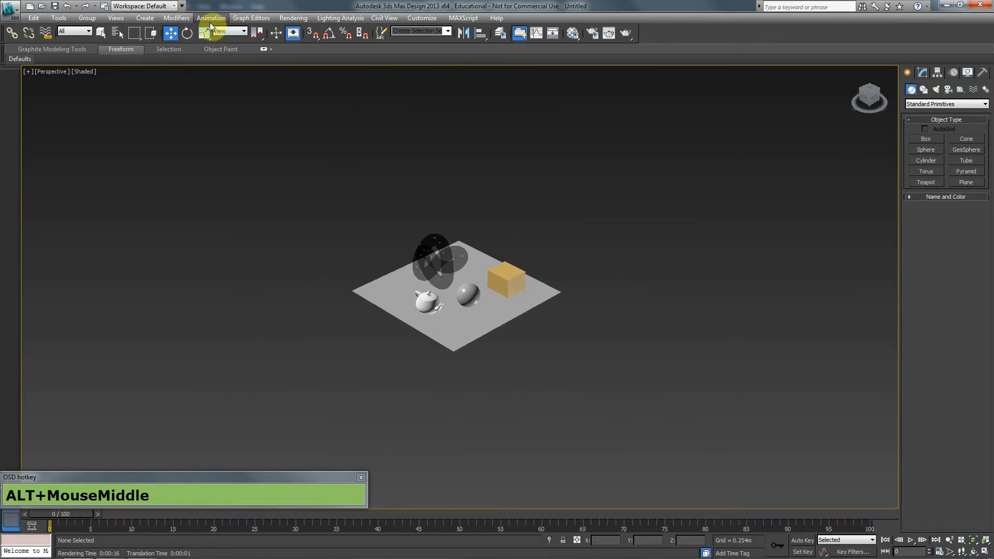
left_click(147, 18)
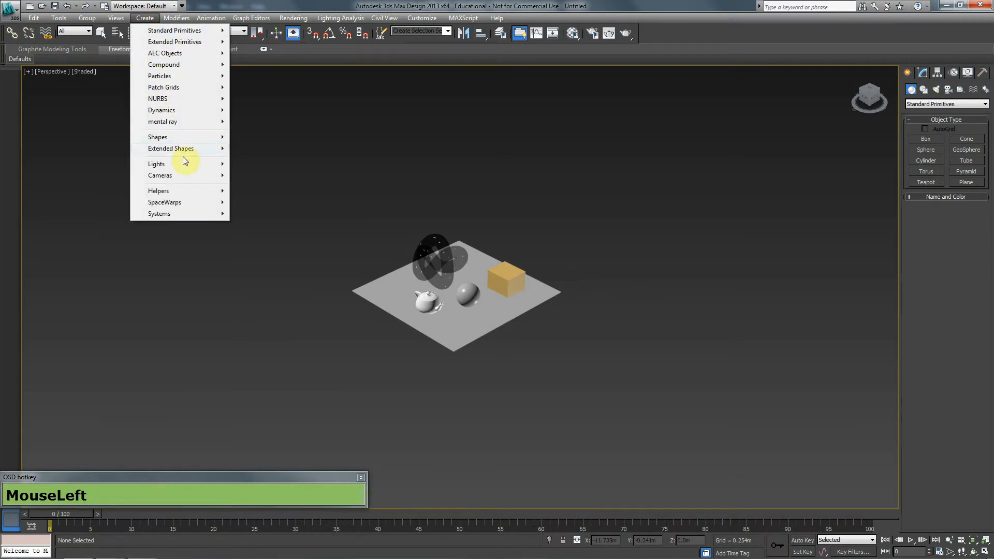
mouse_move(184, 164)
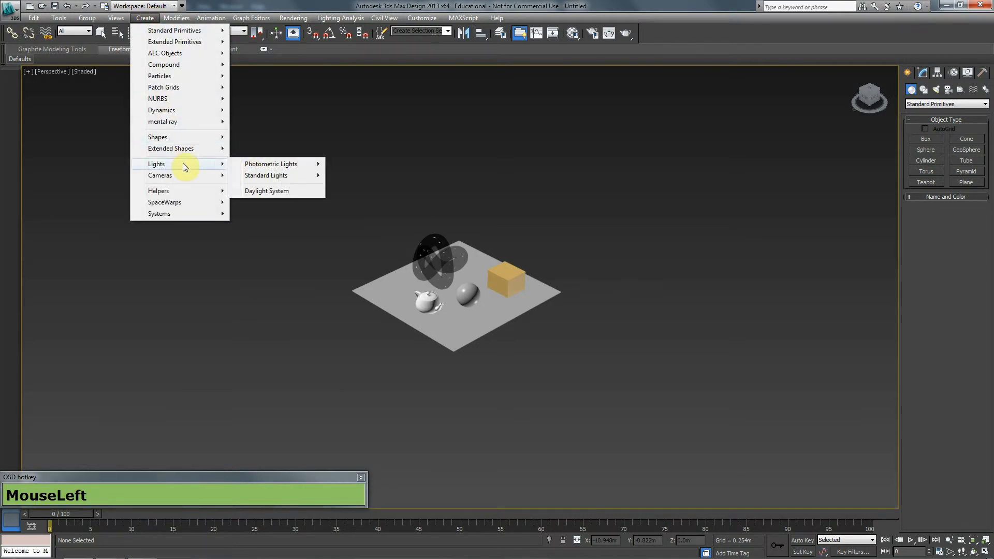
left_click(265, 191)
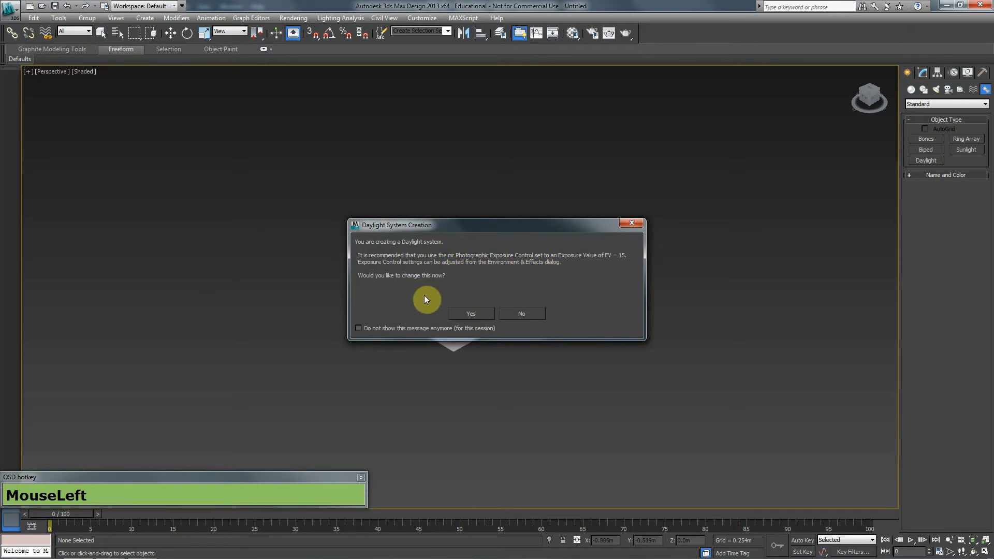
left_click(465, 312)
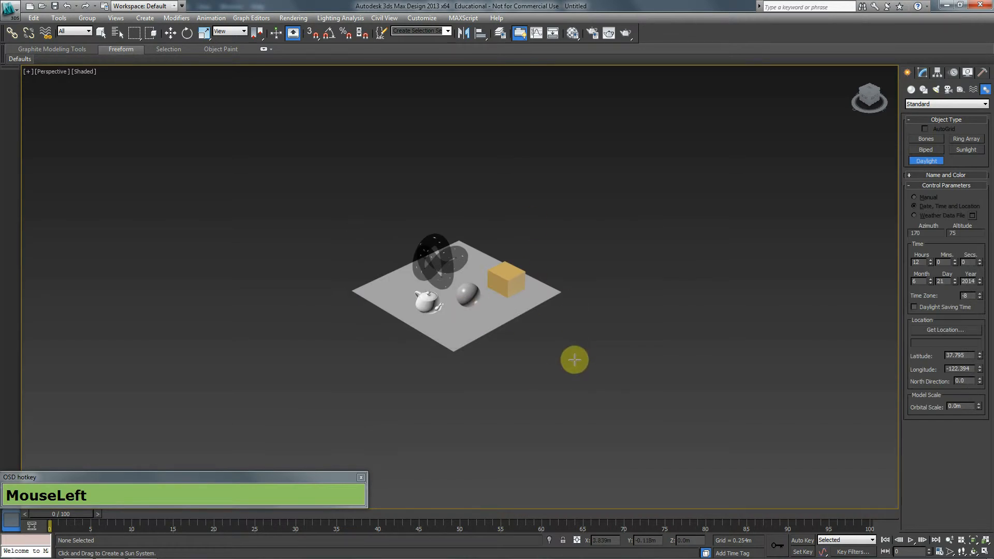
Switch the environment's exposure control to none and back to mr Photographic Exposure Control, and close the environment settings.
key("8")
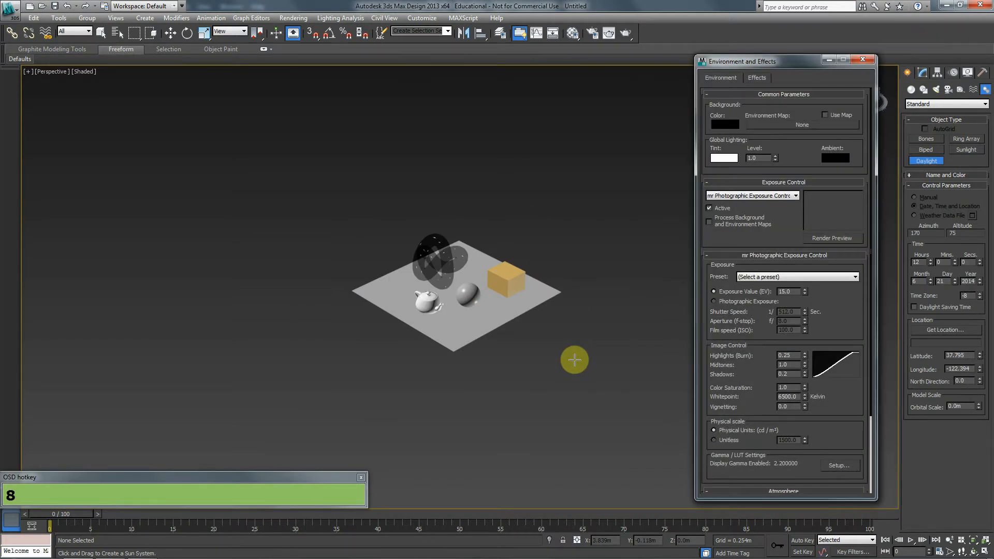
left_click_drag(796, 64, 689, 34)
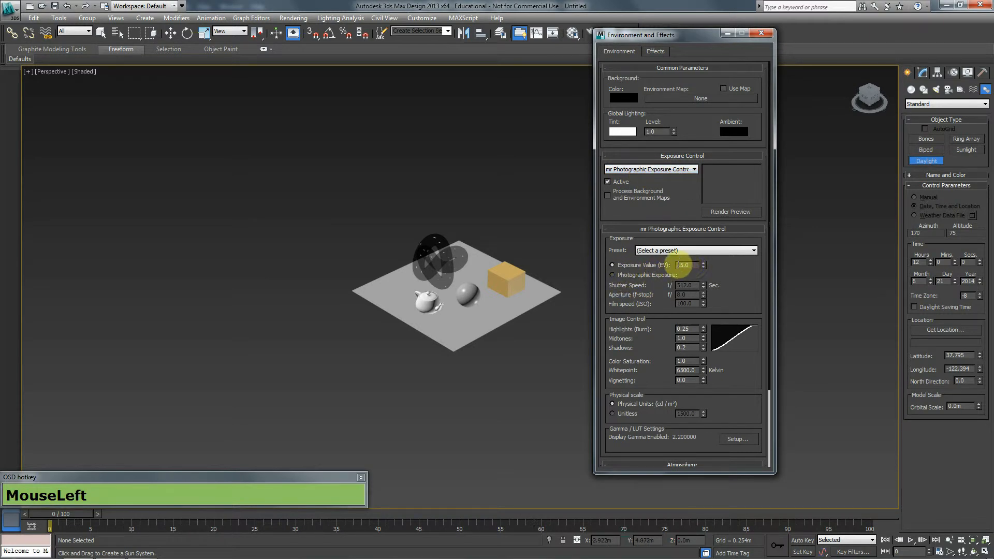
left_click(662, 171)
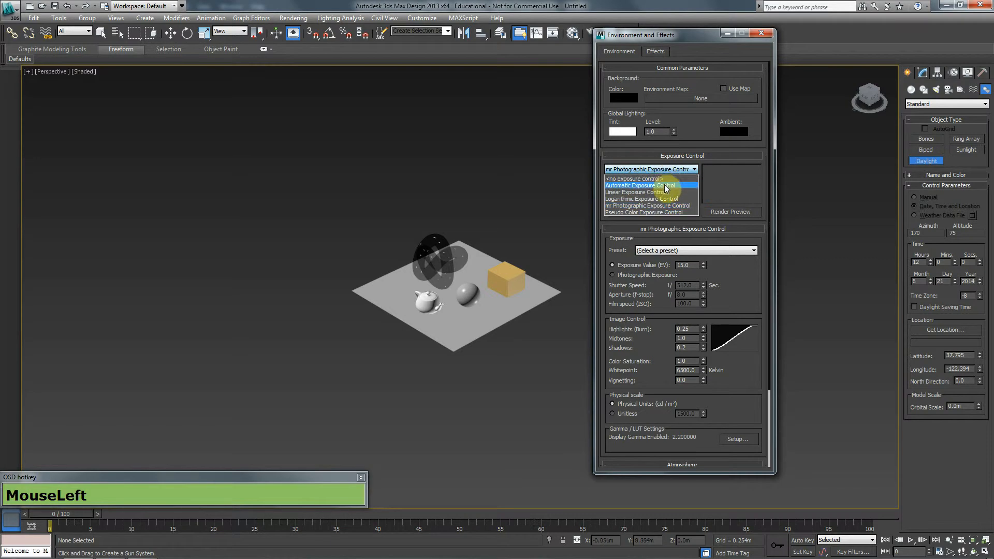
left_click(658, 177)
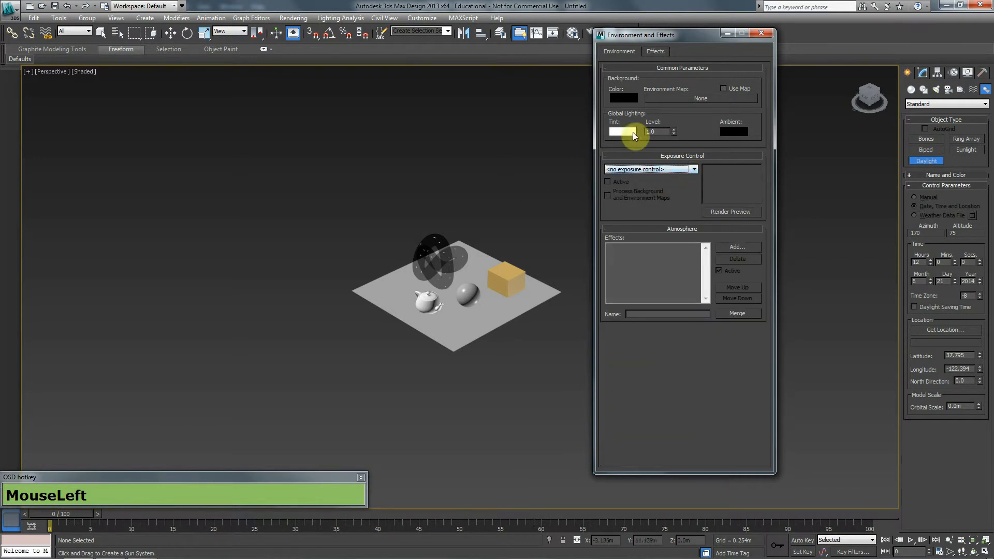
left_click(635, 173)
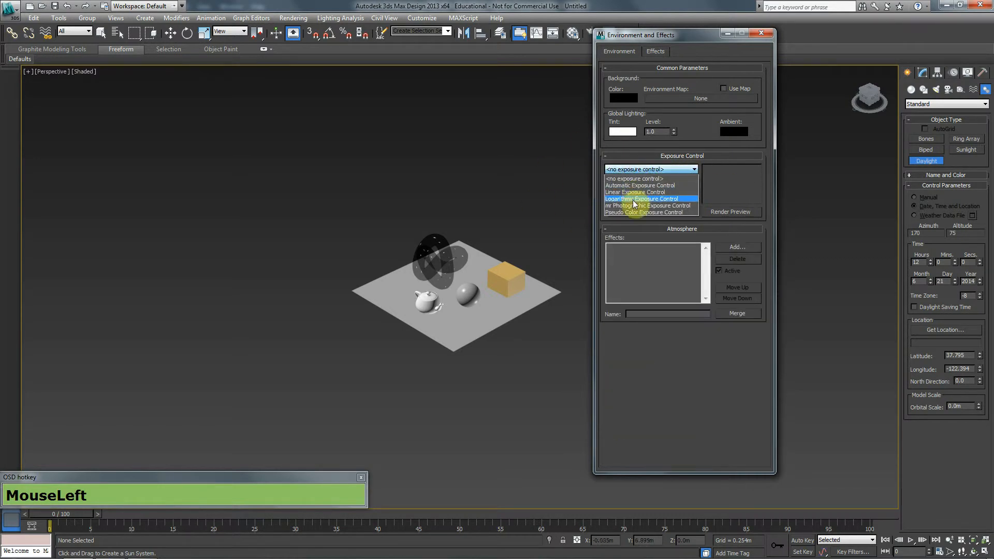
left_click(637, 204)
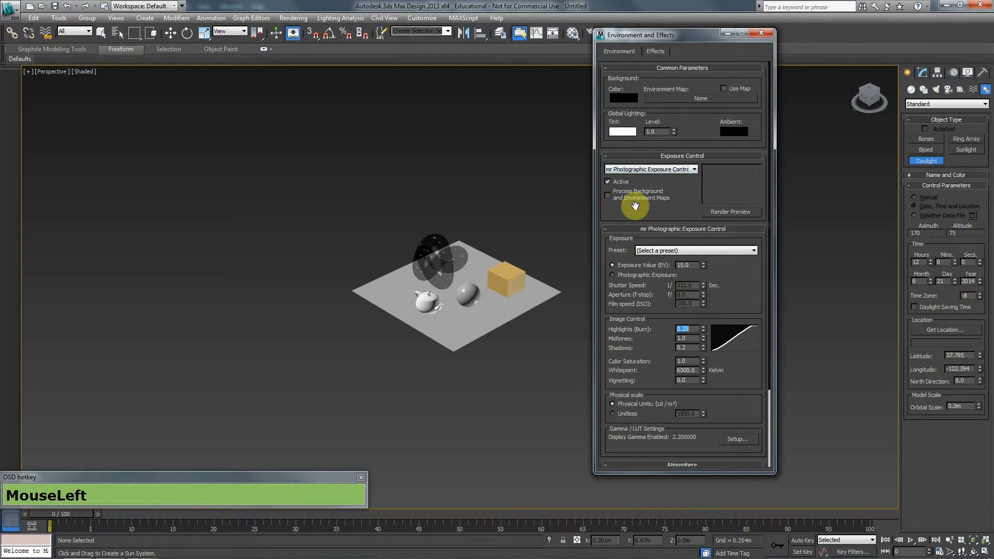
left_click(684, 265)
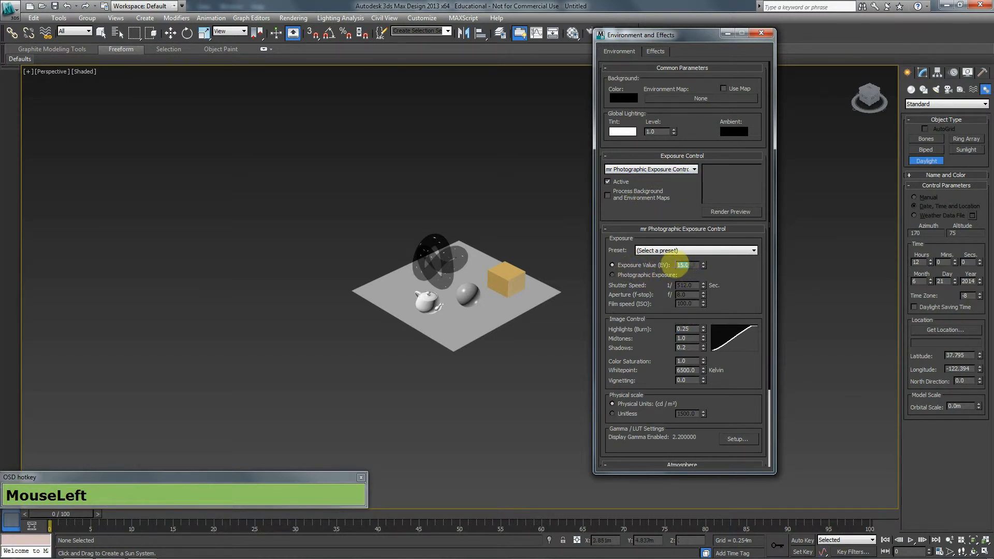
left_click(762, 32)
Place the daylight system beside the ground plane with the mr Physical Sky environment map and an orbital scale of about 10.9 m.
middle_click(595, 304)
scroll(623, 298, "down", 5)
left_click_drag(591, 318, 494, 315)
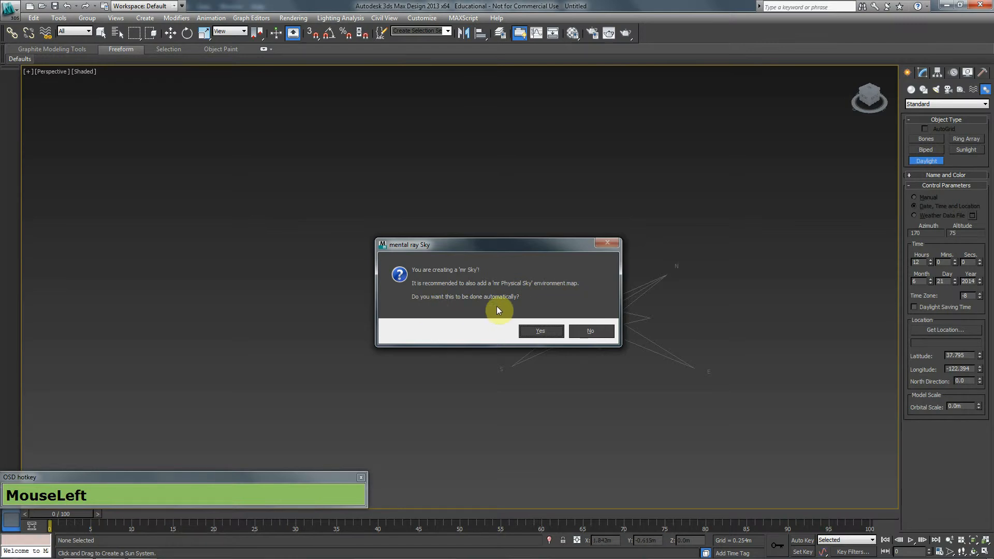
left_click(351, 299)
key("8")
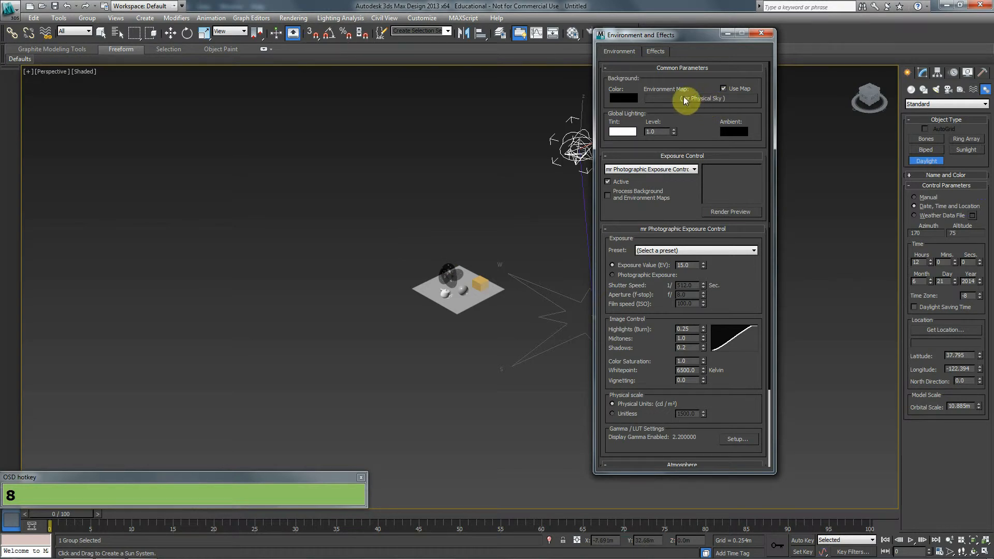
left_click(761, 33)
Render the daylit Perspective view with the whole ground plane in frame and close the result.
middle_click(487, 300)
scroll(494, 307, "up", 3)
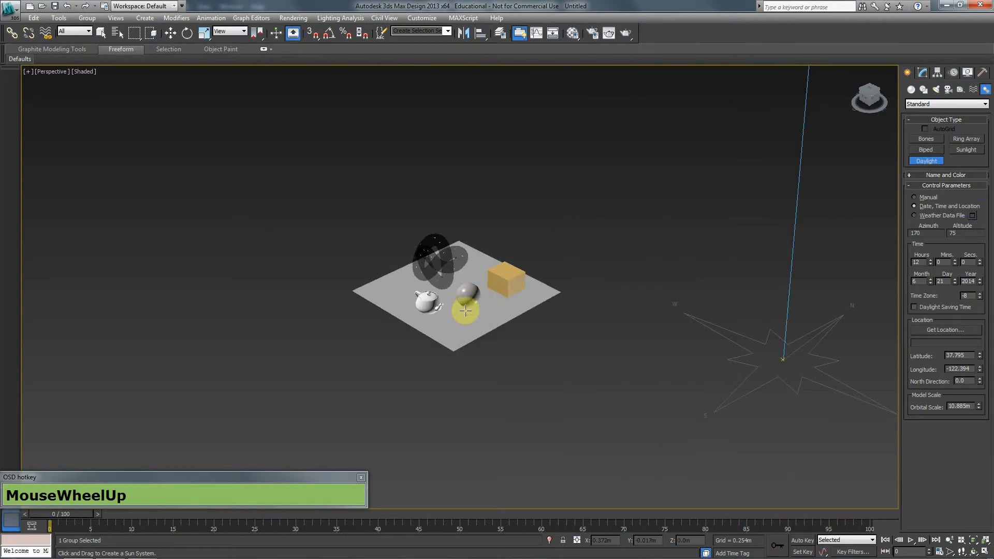
scroll(406, 335, "up", 4)
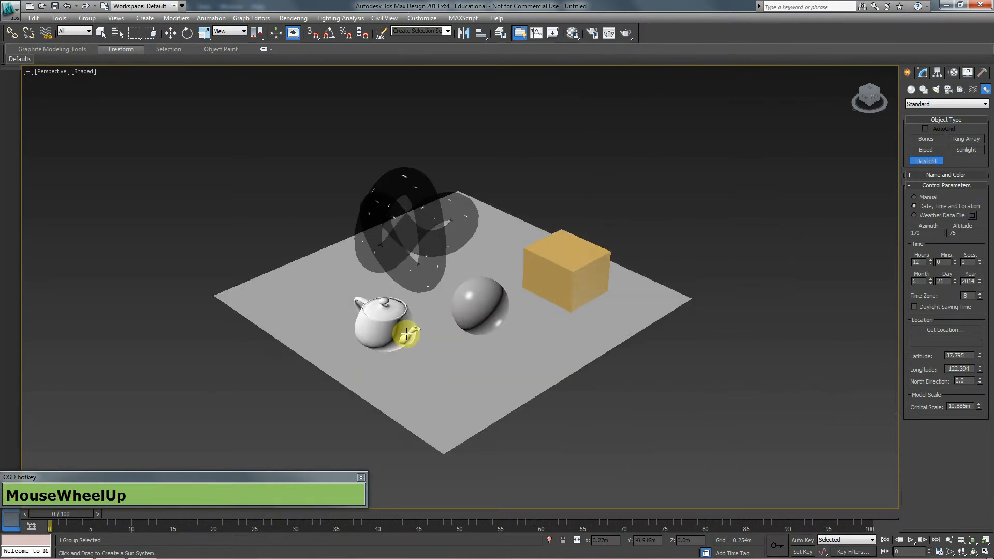
key("F9")
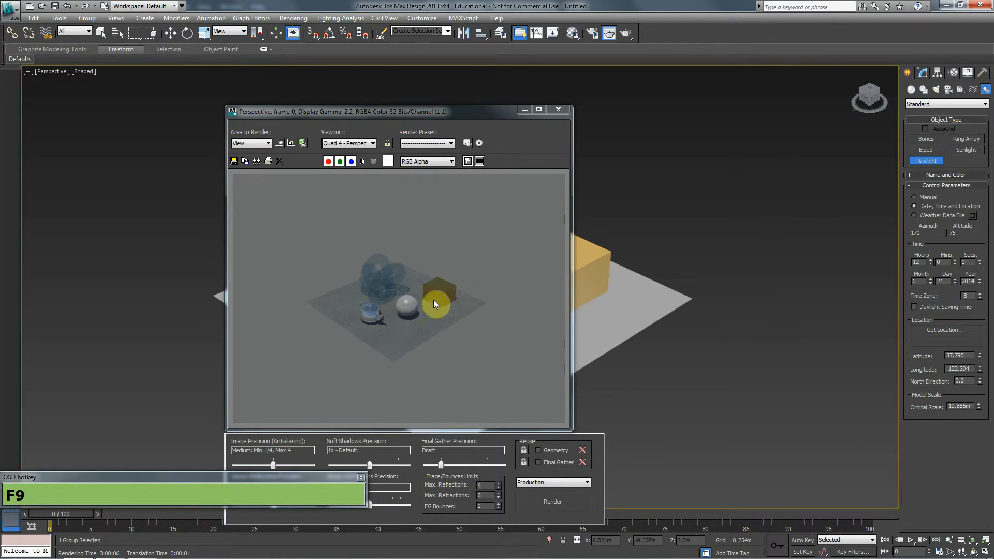
left_click(558, 109)
Render the daylit objects again from a closer view and close the rendered frame.
middle_click(406, 383)
scroll(362, 344, "up", 5)
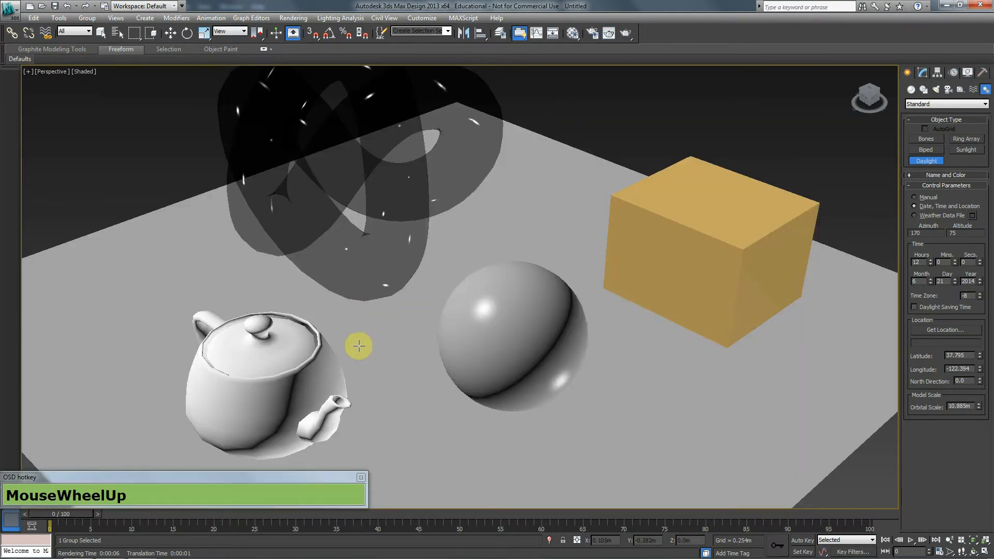
middle_click_drag(362, 344, 398, 331)
key("F9")
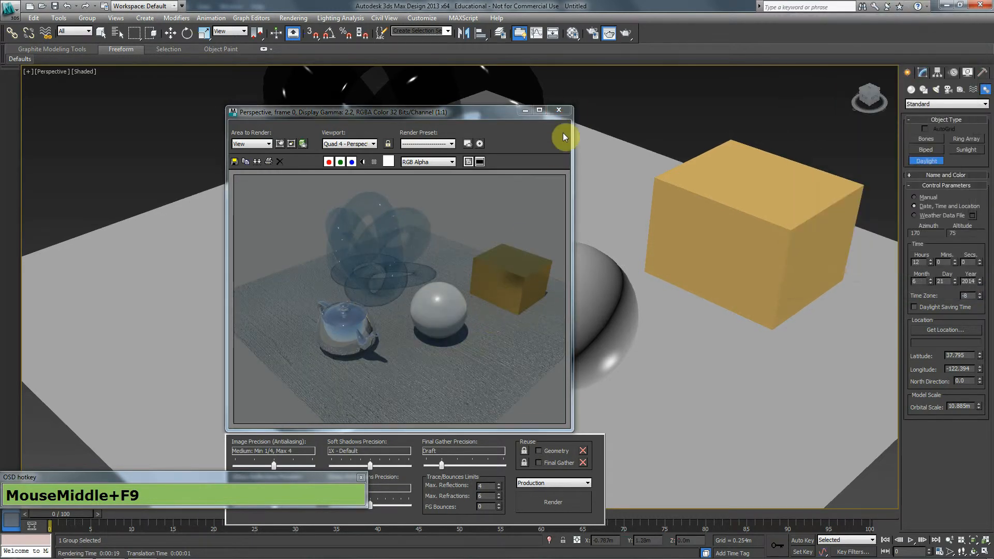
left_click(563, 108)
Leave daylight creation and inspect the mr Sun multiplier in the daylight system's modify parameters.
middle_click(533, 311)
scroll(536, 317, "down", 2)
scroll(535, 316, "down", 5)
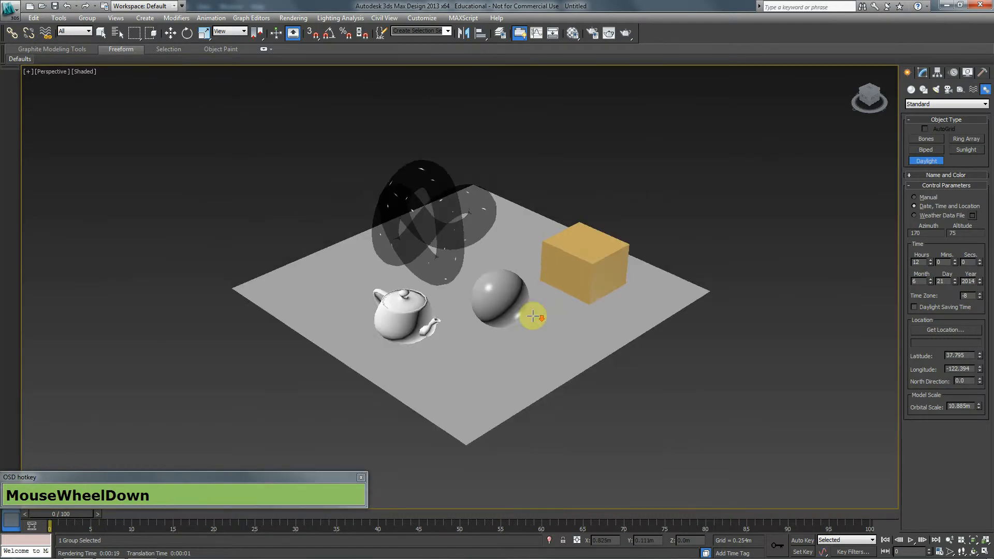
left_click(172, 34)
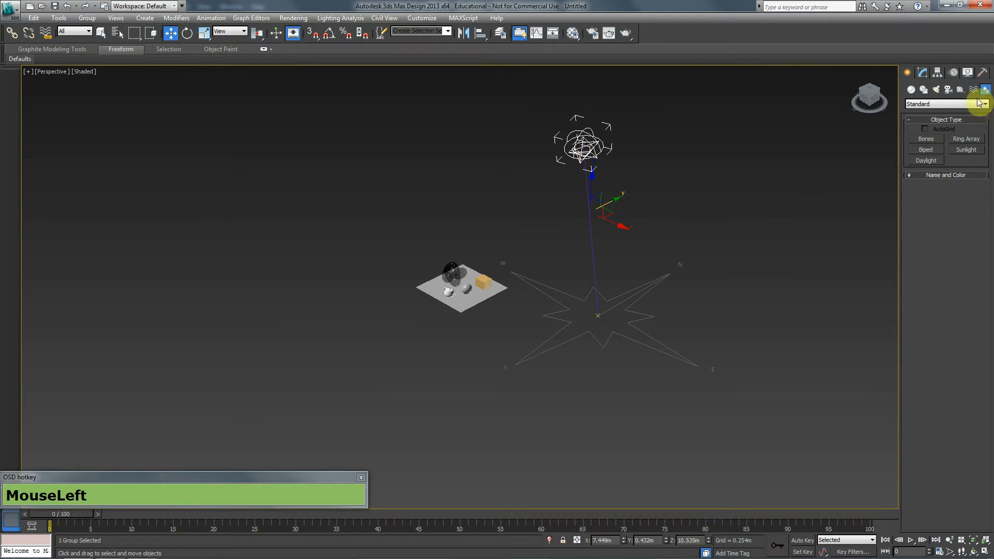
left_click(923, 72)
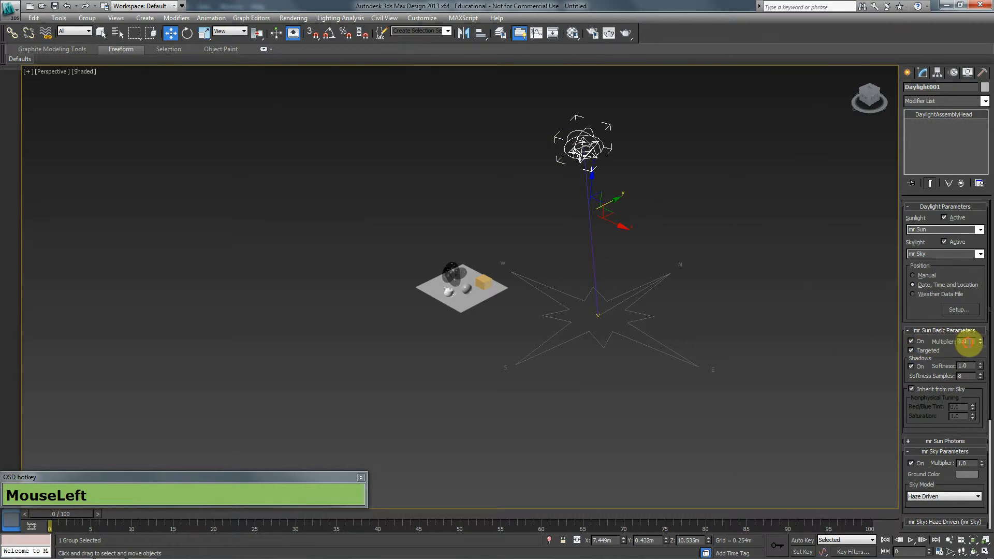
left_click(967, 342)
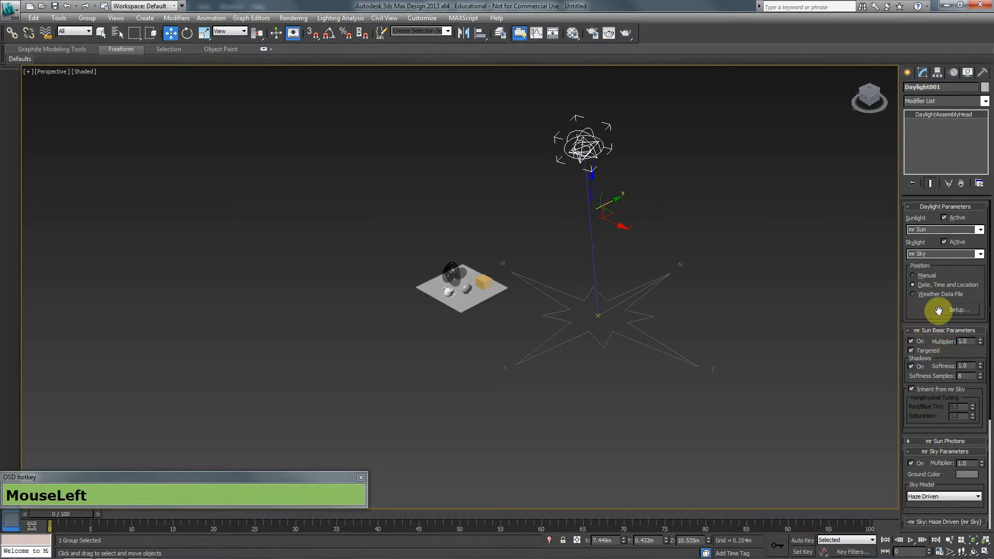
Set the daylight system's geographic location to London, UK on the Europe map.
left_click(955, 73)
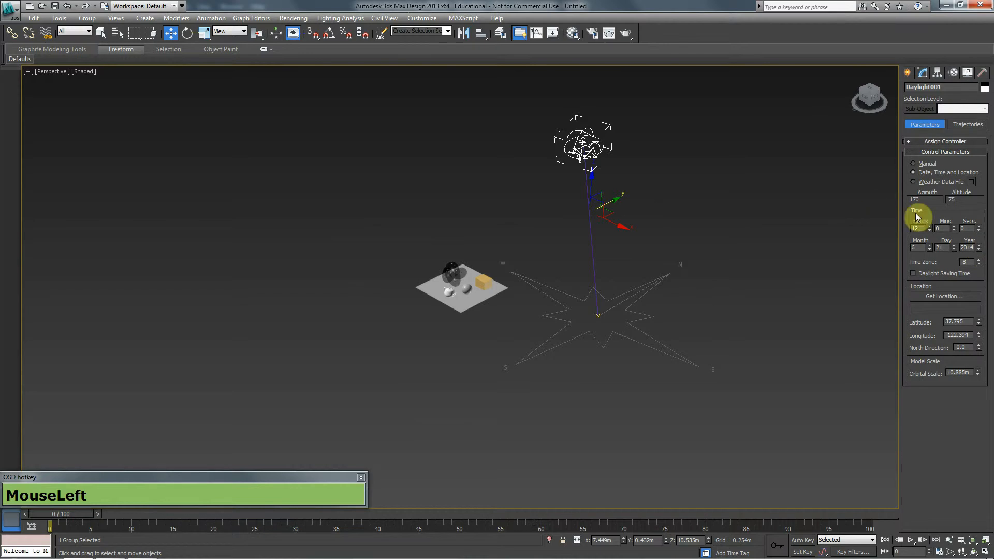
left_click(938, 296)
left_click(483, 204)
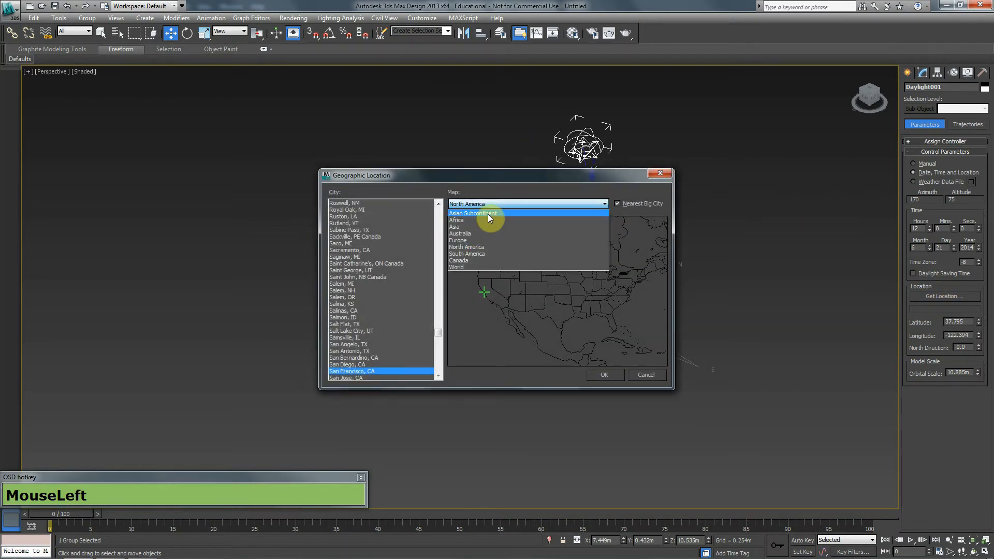
left_click(502, 214)
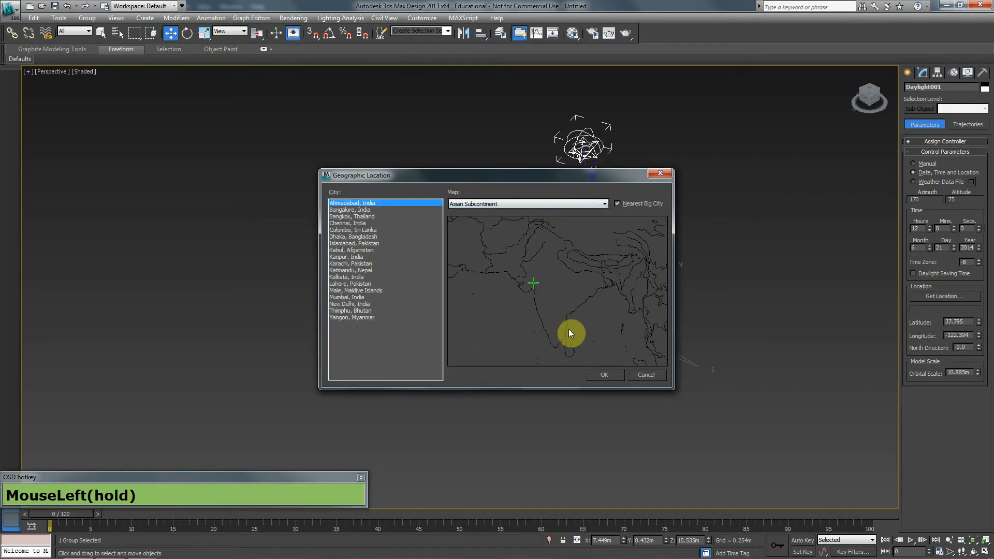
left_click(519, 204)
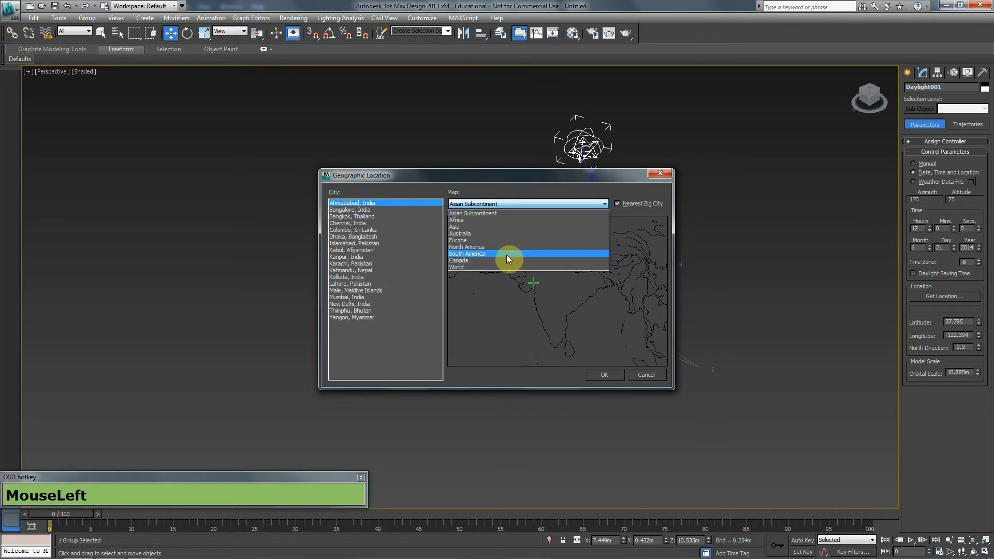
left_click(508, 241)
left_click(495, 282)
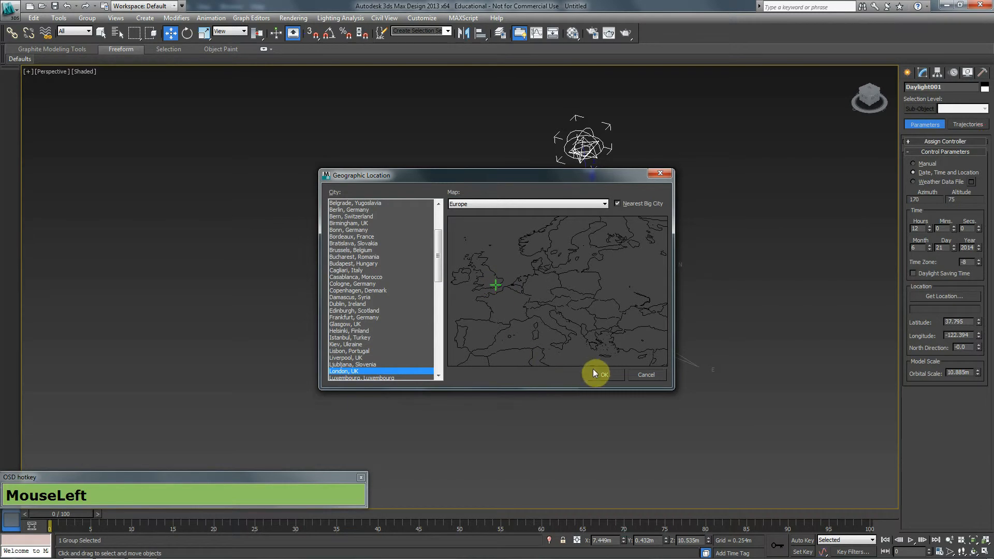
left_click(605, 374)
Try to move the daylight sun by hand in the viewport while it follows date, time and location.
left_click(658, 253)
left_click(533, 163)
left_click(586, 228)
left_click(543, 173)
left_click_drag(589, 220, 572, 227)
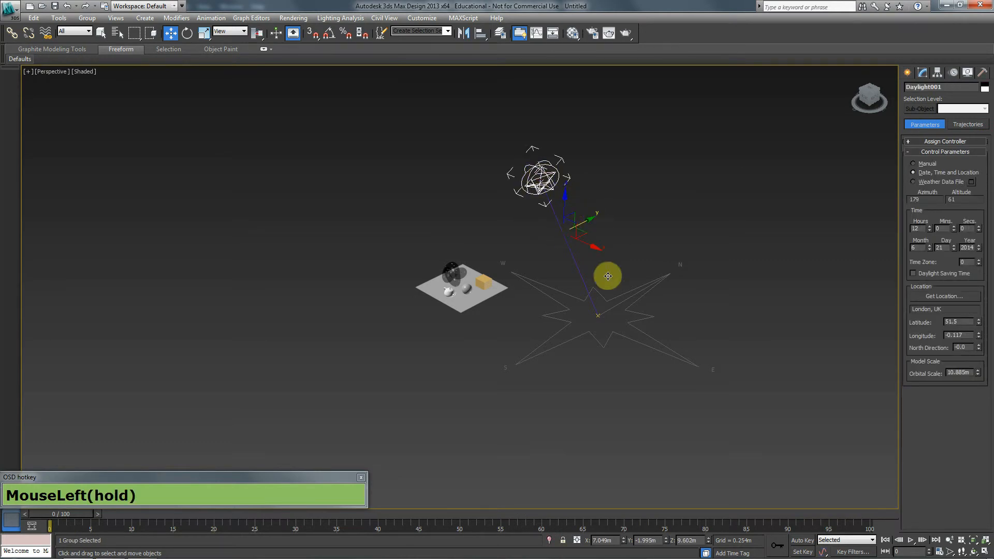
Rotate the daylight compass about its vertical axis to about 160°.
left_click(620, 358)
key("e")
left_click_drag(601, 349, 393, 282)
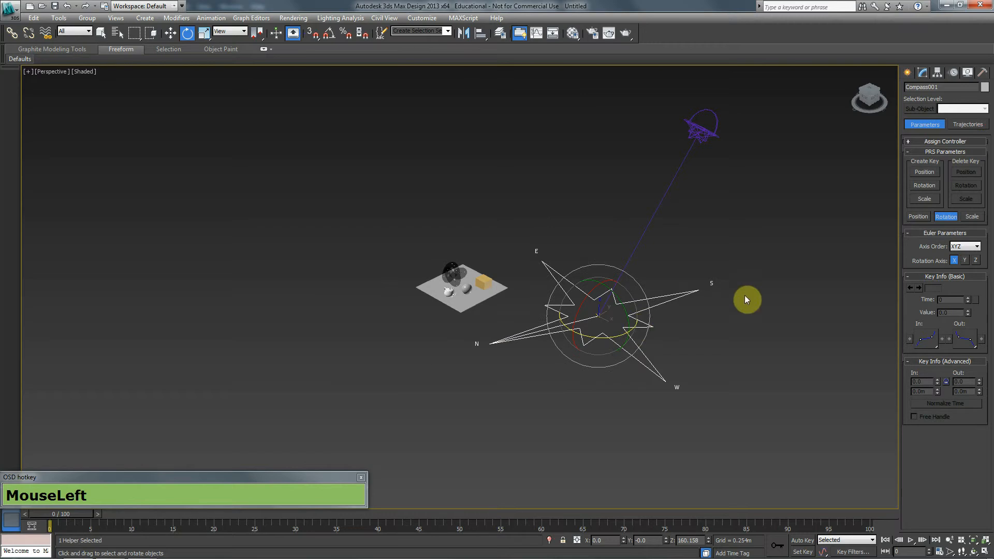
Switch the daylight sun's position control to Manual, and try moving the sun upward before undoing that move.
left_click(699, 132)
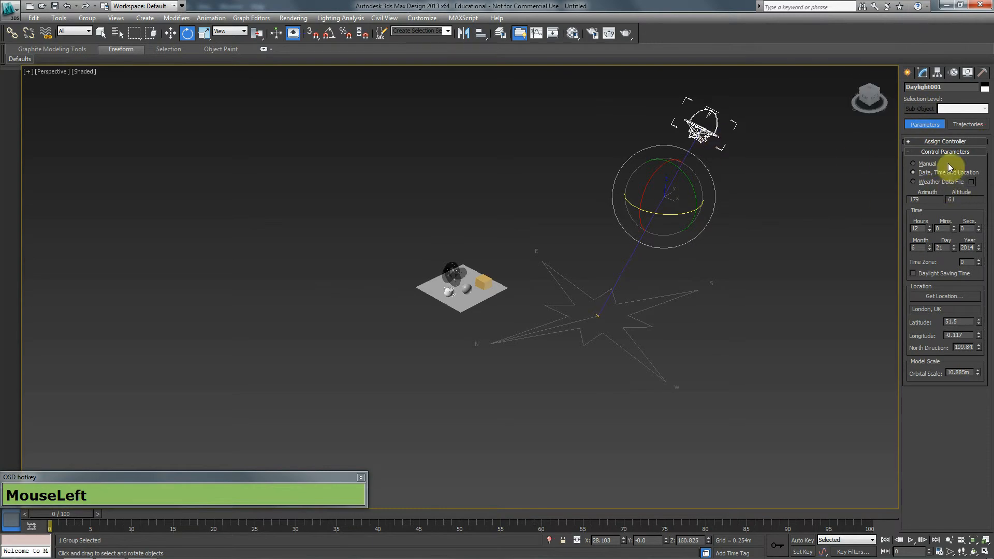
left_click(919, 163)
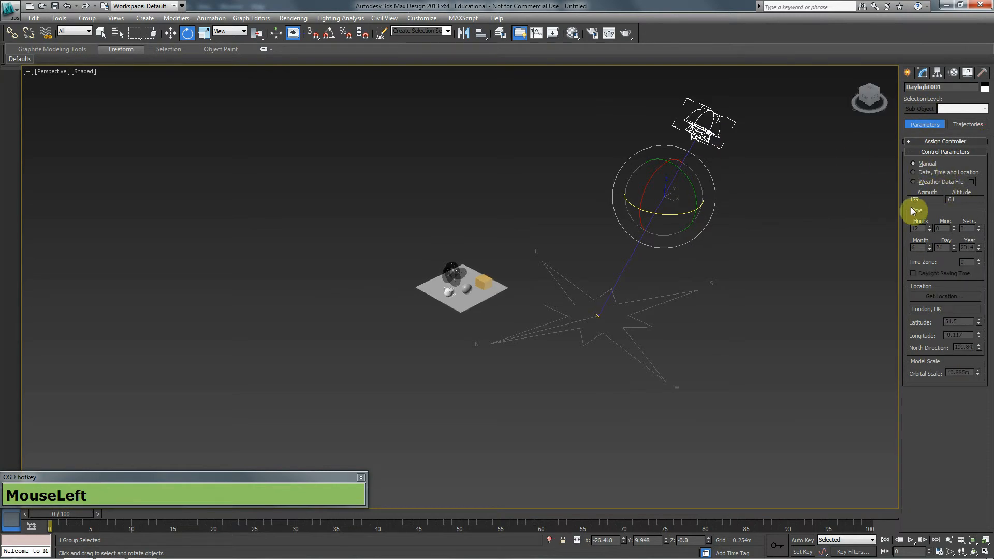
key("w")
left_click_drag(677, 188, 681, 160)
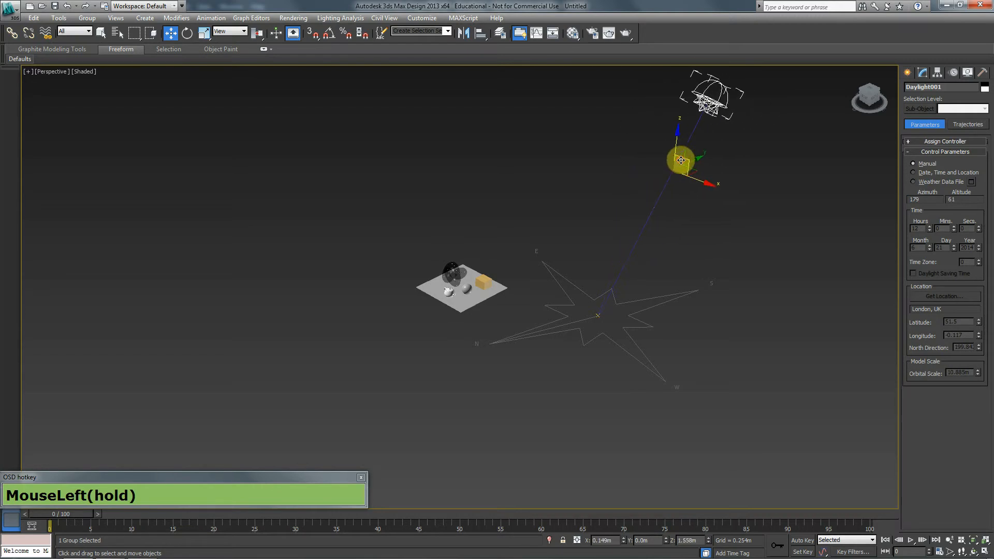
key("ctrl+z")
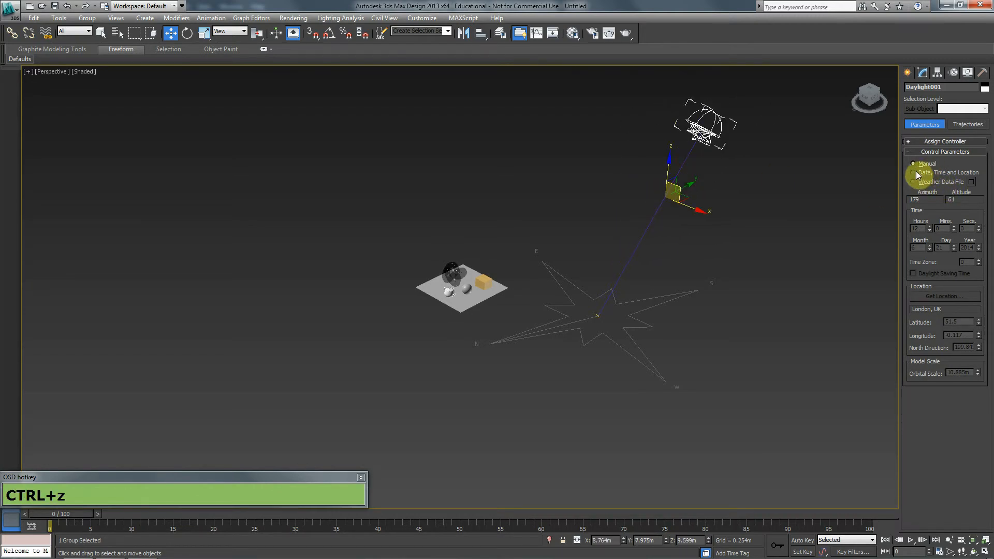
Return the daylight sun to Date, Time and Location control and set its date to month 3, day 5, year 2014.
left_click(927, 175)
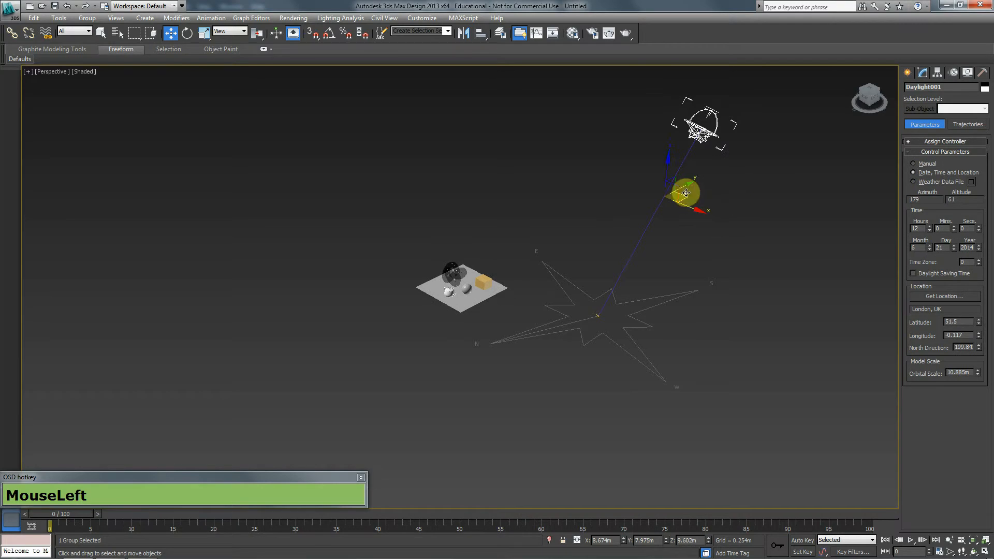
left_click_drag(679, 191, 696, 184)
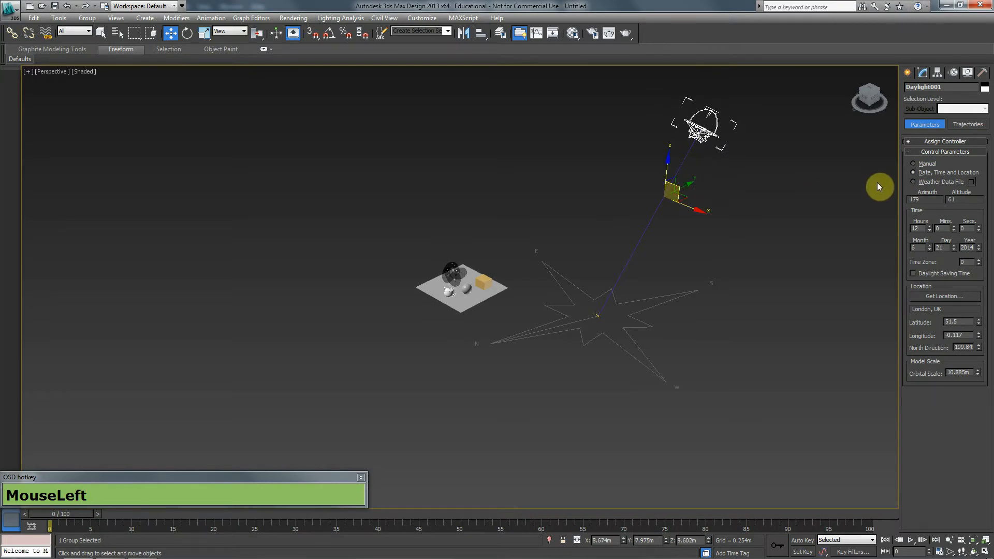
left_click(931, 250)
left_click(931, 250)
left_click(955, 250)
left_click(954, 250)
left_click(954, 250)
left_click(956, 250)
left_click(956, 250)
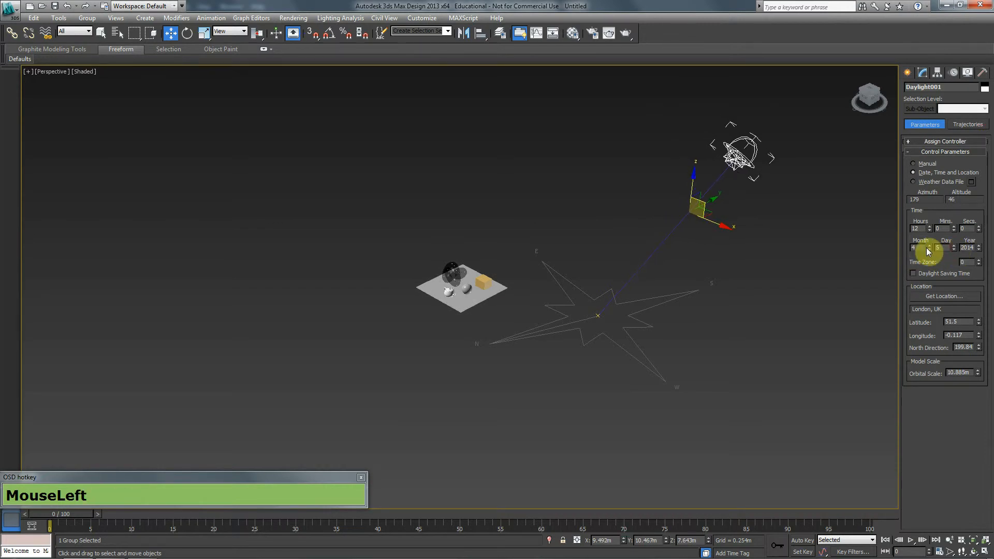
left_click(930, 250)
left_click(930, 250)
left_click(930, 247)
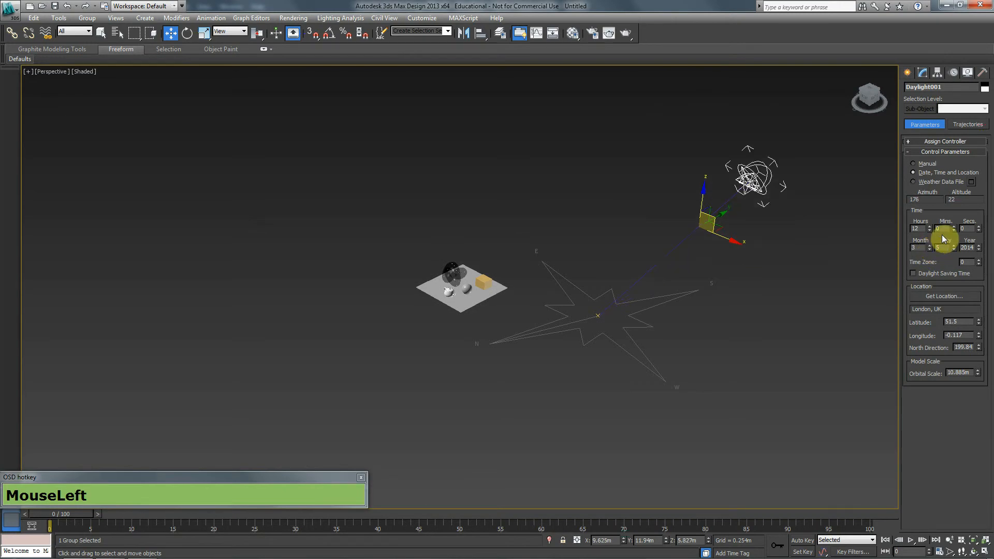
left_click(979, 246)
left_click(979, 250)
Set the daylight system's time to 14 hours 20 minutes.
left_click(931, 231)
left_click(930, 231)
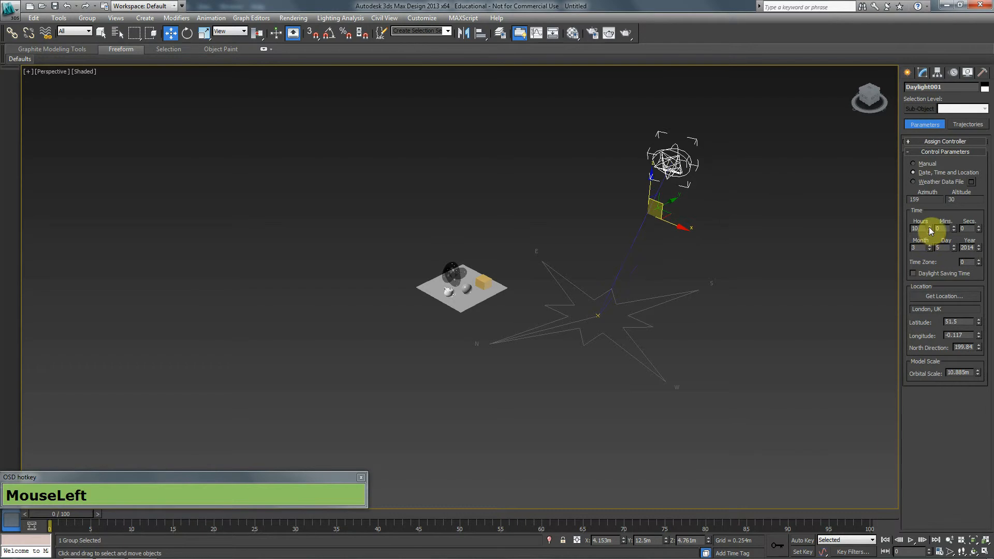
left_click(930, 227)
left_click(930, 227)
left_click(930, 227)
left_click(931, 227)
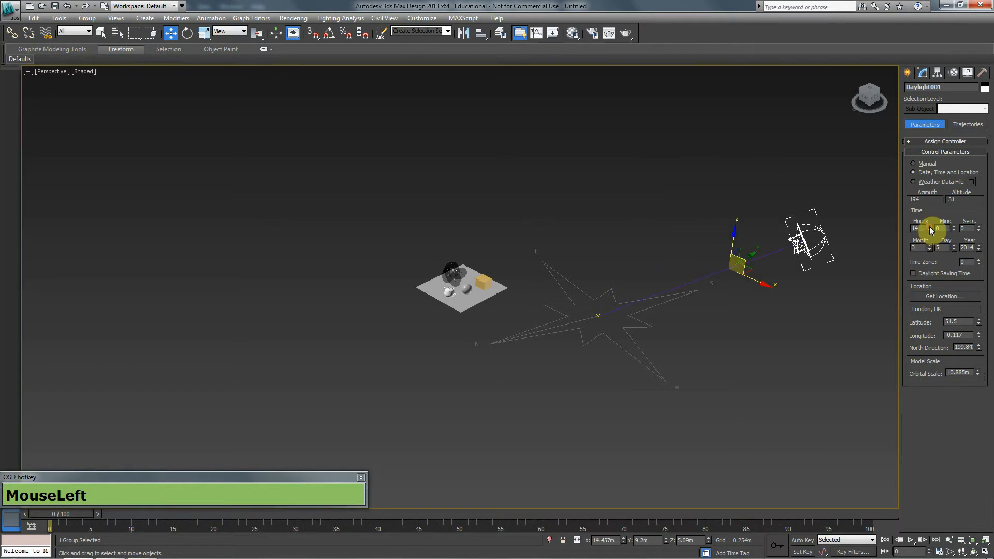
mouse_move(950, 228)
left_mouse_down()
mouse_move(950, 173)
mouse_move(952, 217)
left_mouse_up()
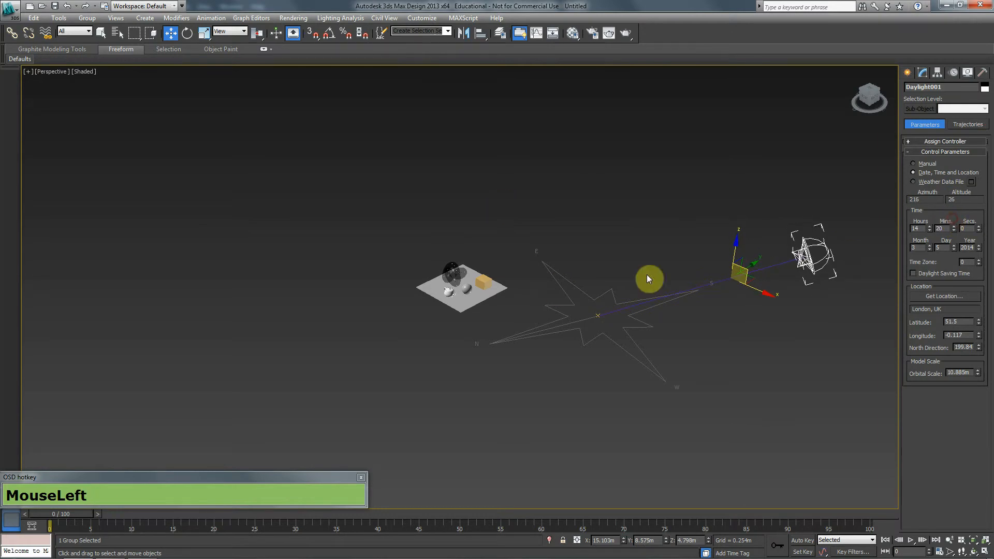
Set the mr Photographic Exposure Control preset to Physically Based Lighting, Outdoor Daylight, Clear Sky.
middle_click_drag(692, 297, 752, 298, "alt")
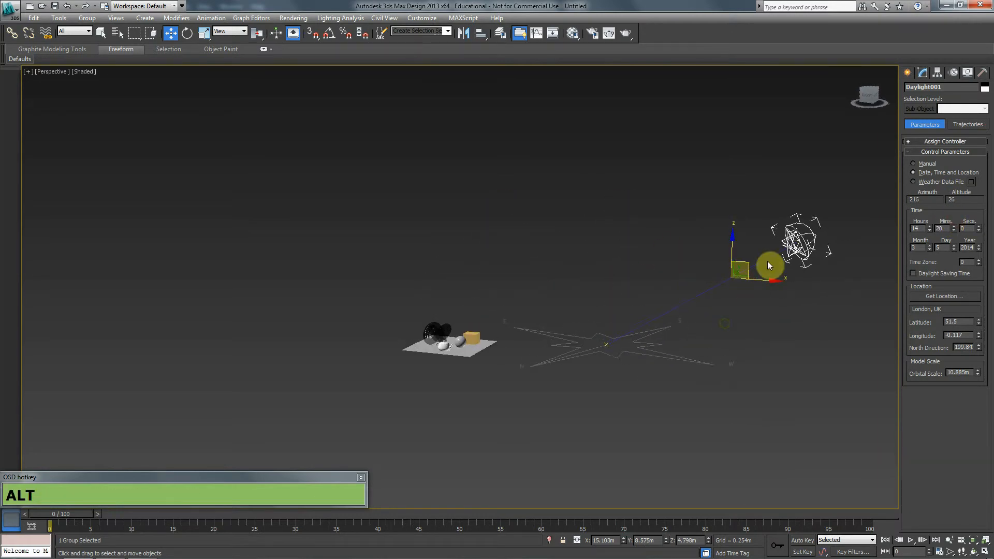
middle_click_drag(506, 362, 498, 373, "alt")
scroll(585, 375, "up", 4)
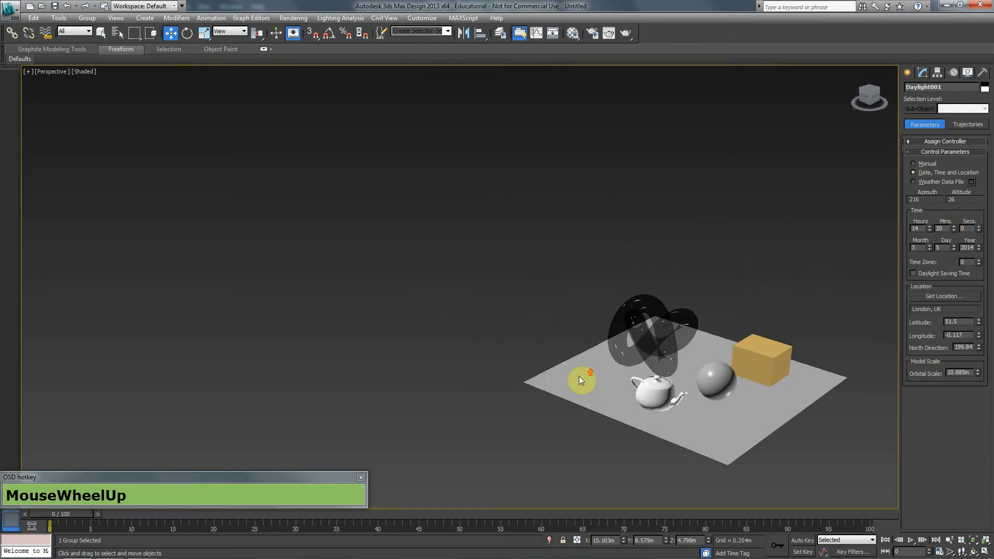
middle_click_drag(584, 375, 421, 241)
scroll(628, 278, "up", 2)
middle_click_drag(627, 278, 600, 420)
scroll(610, 393, "up", 5)
middle_click_drag(628, 280, 514, 410)
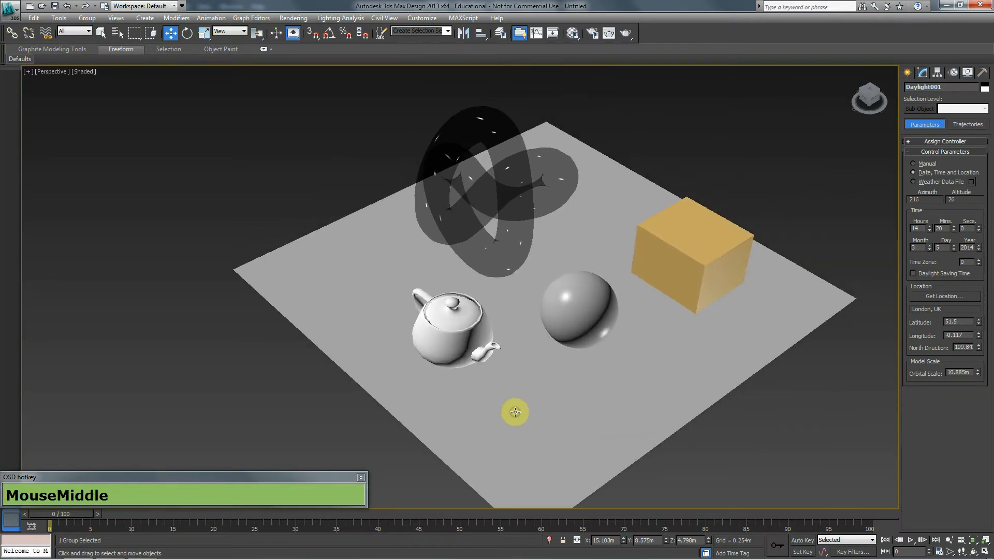
key("8")
left_click_drag(660, 39, 188, 35)
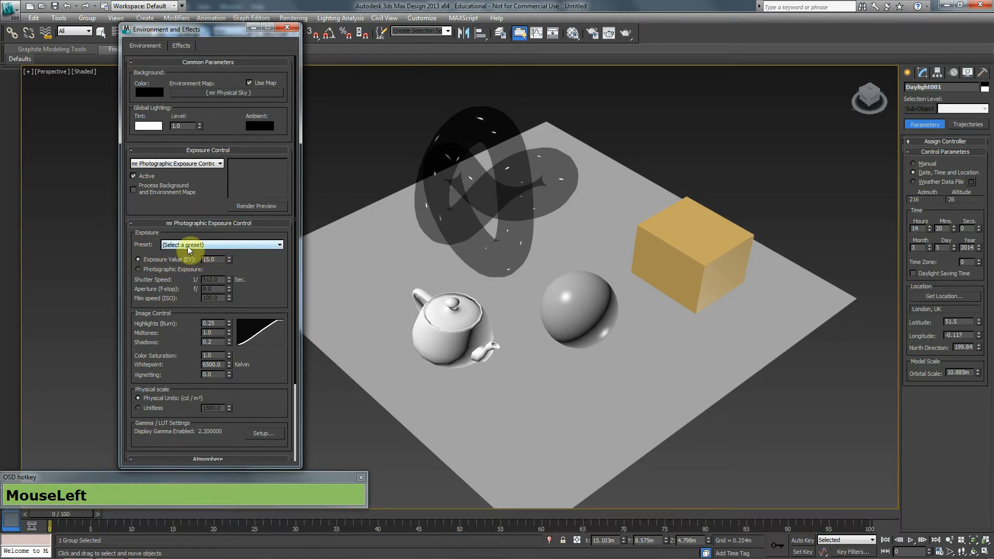
left_click(202, 248)
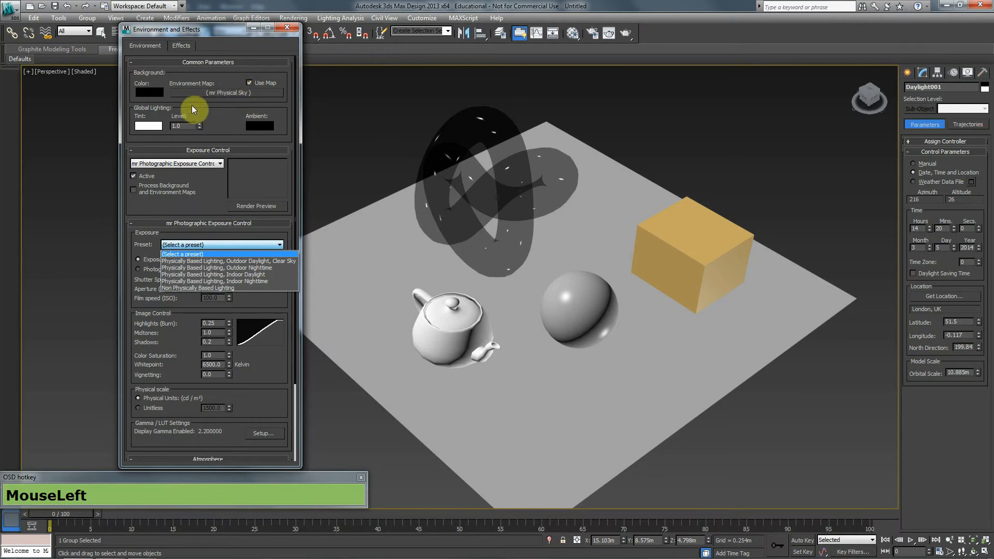
left_click(264, 263)
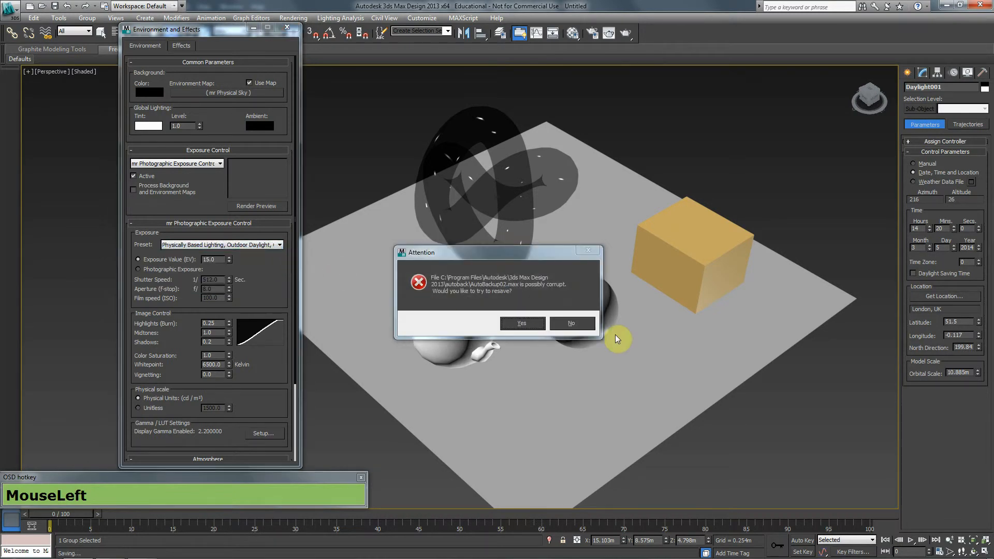
Decline resaving the autobackup file, and render the perspective view of the primitives on the plane.
left_click(577, 323)
left_click(583, 347)
key("F9")
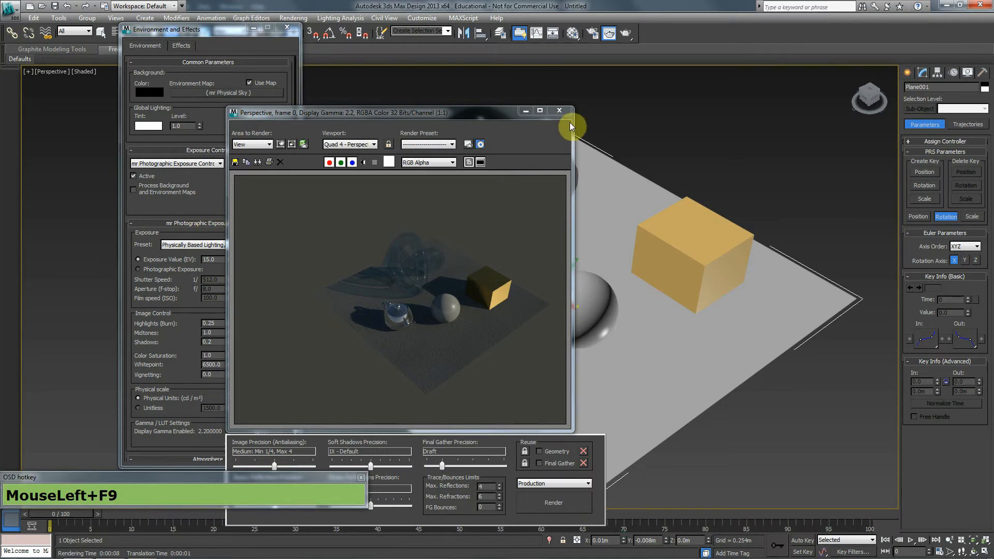
left_click(559, 110)
left_click(254, 28)
Create a box about 8.0 m long, 6.8 m wide and 4.5 m high around the primitives and shift it along X to about 0.91 m.
scroll(565, 295, "down", 3)
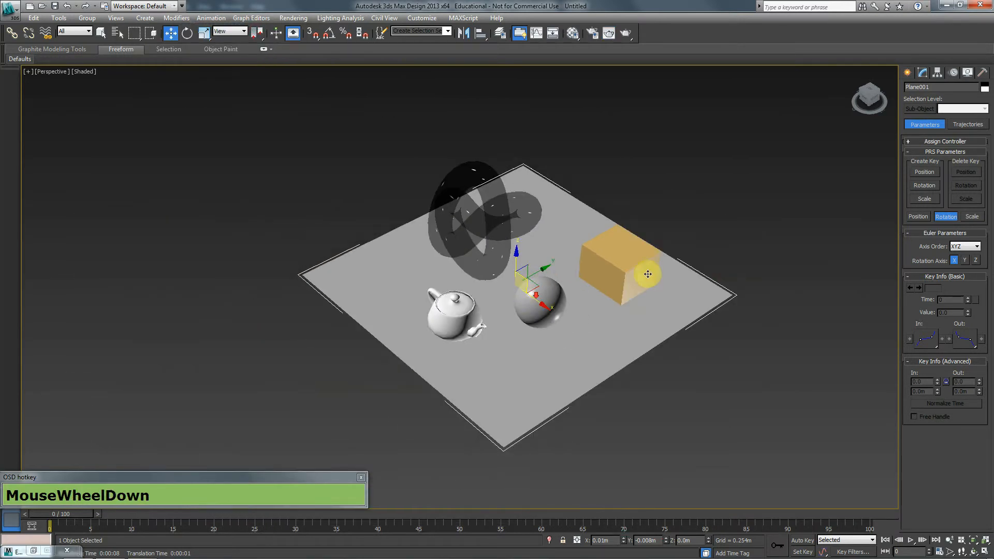
left_click(910, 72)
left_click(912, 89)
left_click(927, 140)
scroll(621, 302, "down", 4)
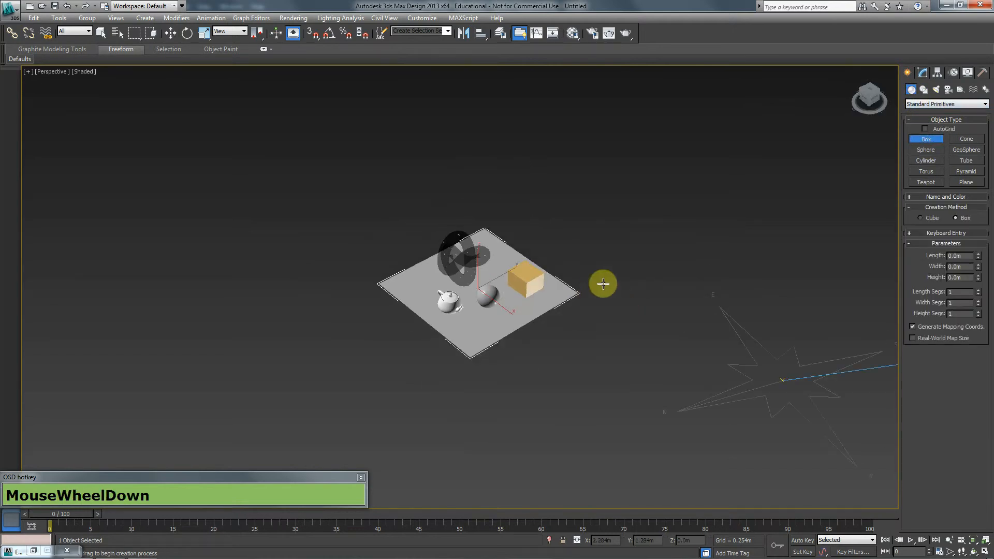
left_click_drag(633, 268, 223, 267)
left_click(231, 100)
key("w")
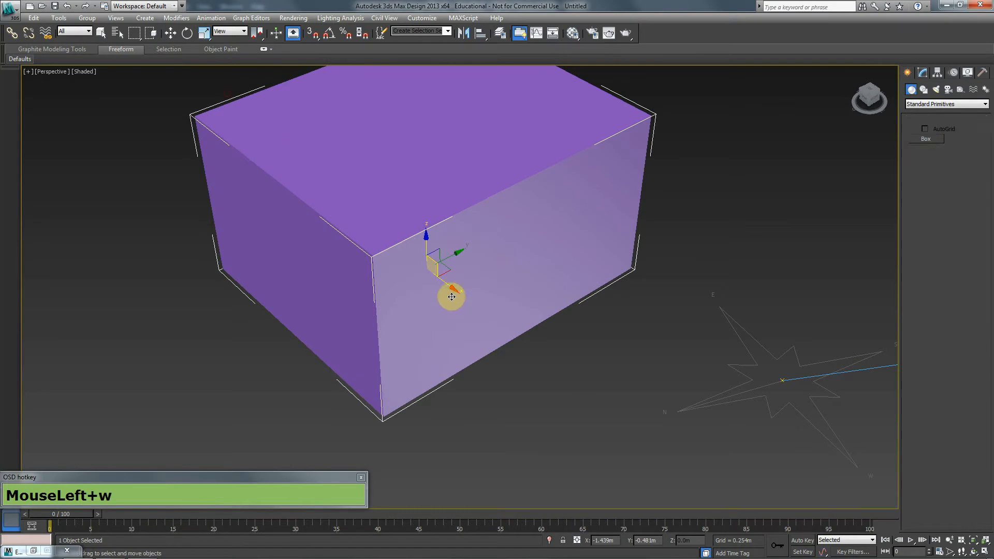
left_click_drag(451, 300, 502, 327)
Show edged faces in the viewport and render the primitives from inside the enclosing box.
key("F4")
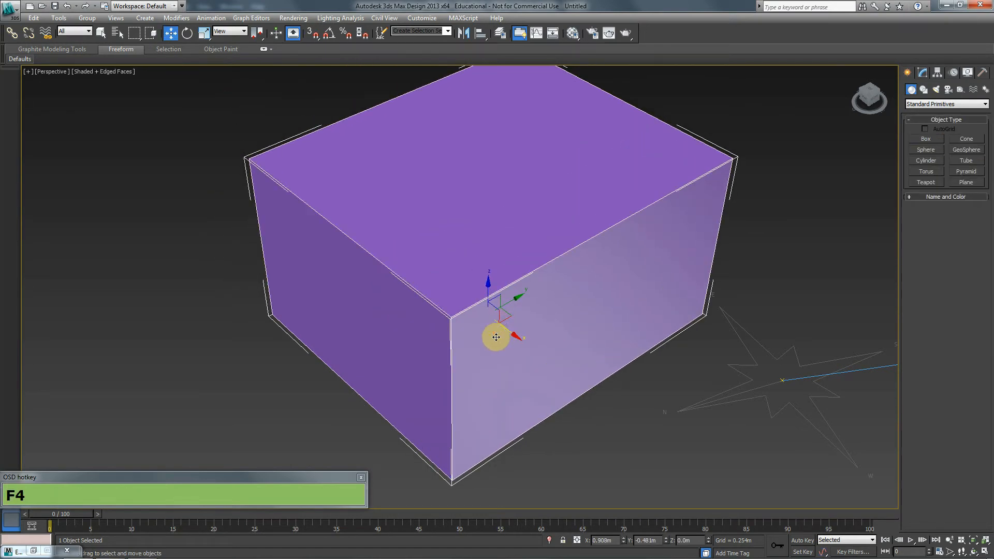
scroll(529, 366, "up", 8)
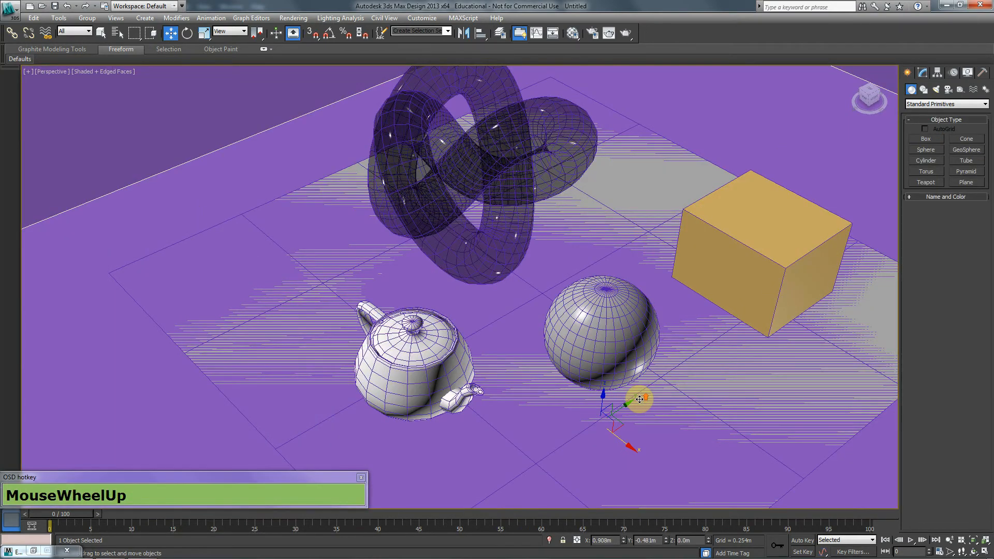
scroll(640, 399, "down", 2)
scroll(639, 399, "up", 2)
scroll(640, 399, "up", 2)
middle_click(639, 400)
scroll(639, 399, "down", 2)
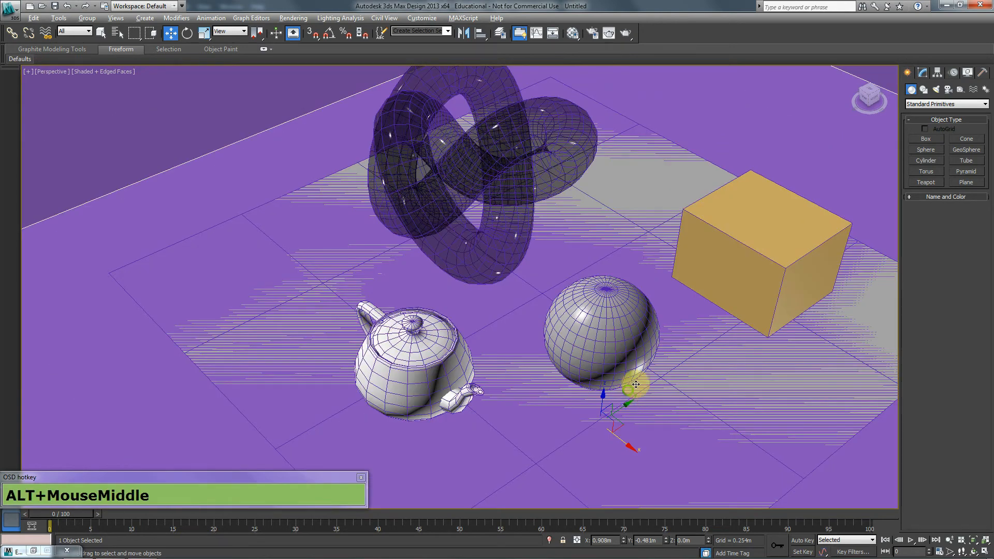
middle_click_drag(628, 393, 584, 371)
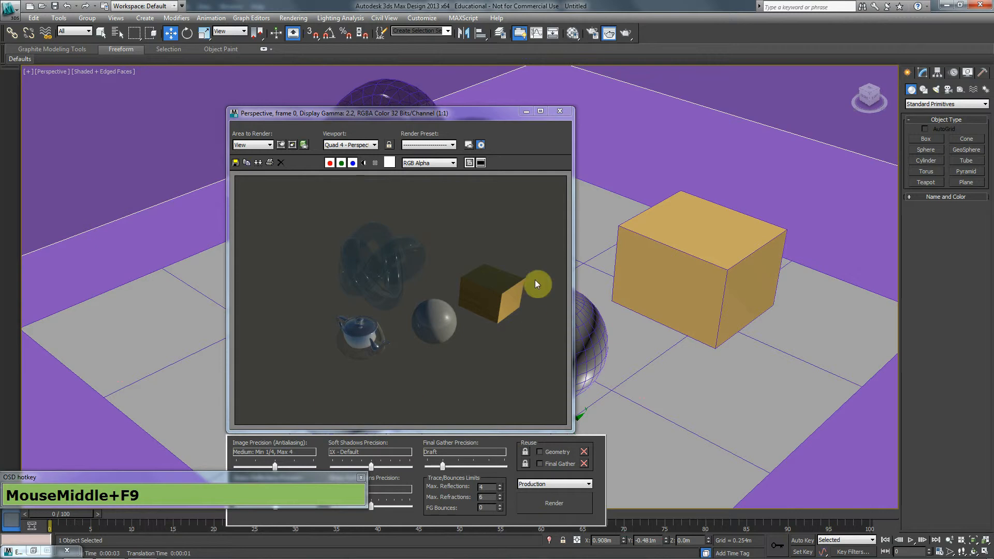
left_click(559, 111)
Create a plane about 4.4 m long and 4.9 m wide on the ground in front of the enclosing box.
scroll(536, 163, "down", 5)
scroll(536, 163, "down", 6)
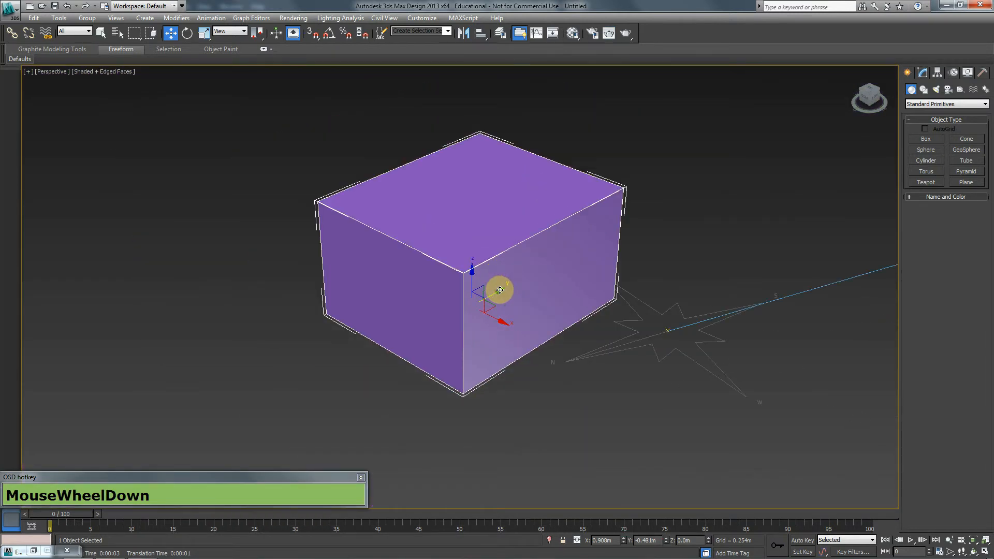
left_click(969, 184)
middle_click_drag(442, 326, 773, 197)
left_click_drag(593, 380, 560, 263)
key("w")
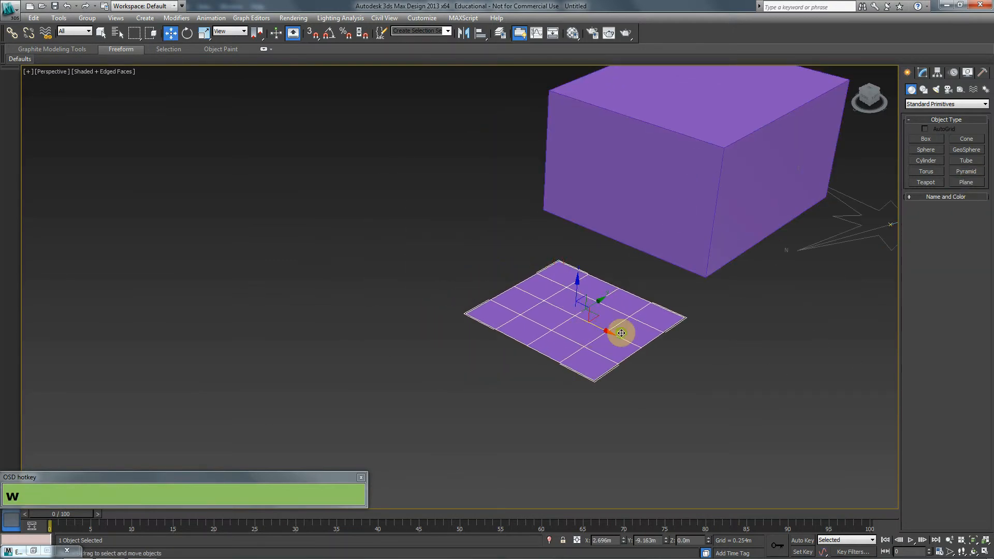
scroll(621, 333, "up", 3)
Reduce the new plane's length and width segments to 1 and render it from above.
left_click(925, 73)
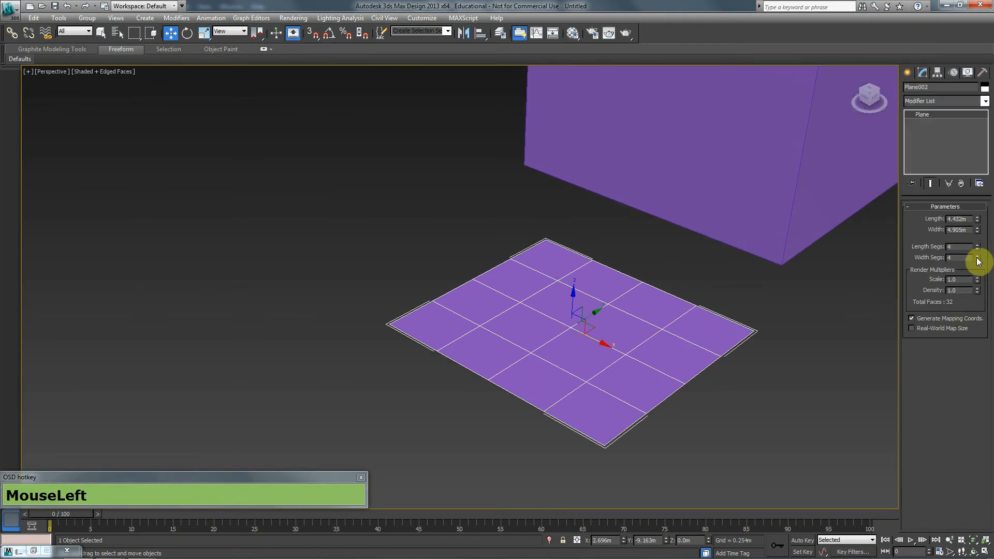
right_click(978, 251)
right_click(978, 260)
middle_click_drag(673, 297, 639, 293)
scroll(568, 340, "up", 2)
middle_click_drag(568, 339, 632, 294)
key("F9")
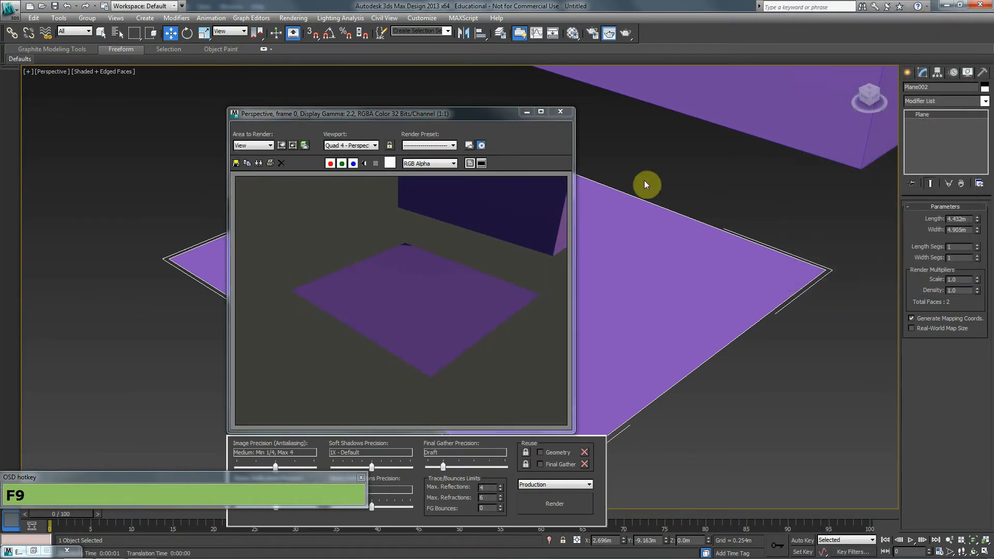
left_click(564, 115)
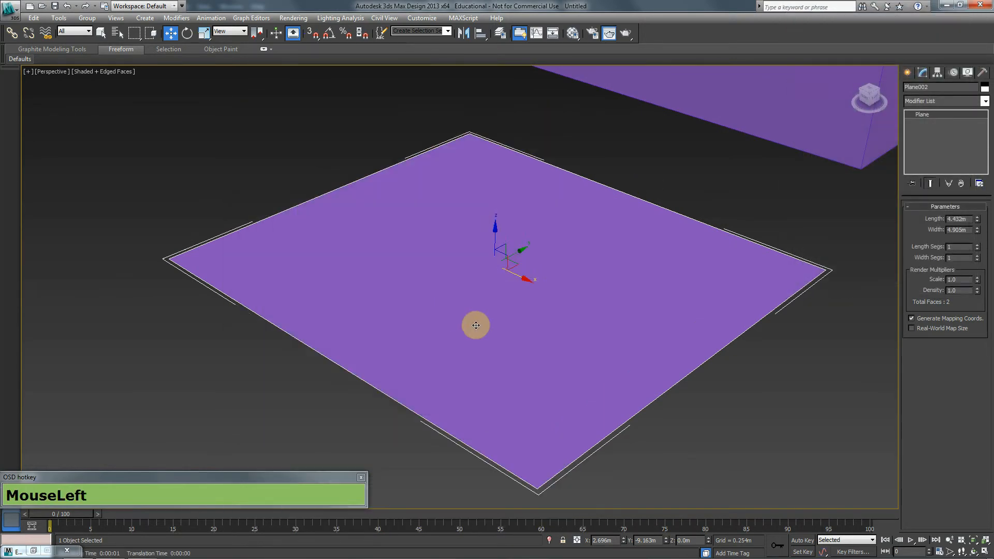
Compare test renders of the single-segment plane seen from below and from above.
middle_click_drag(457, 340, 461, 289, "alt")
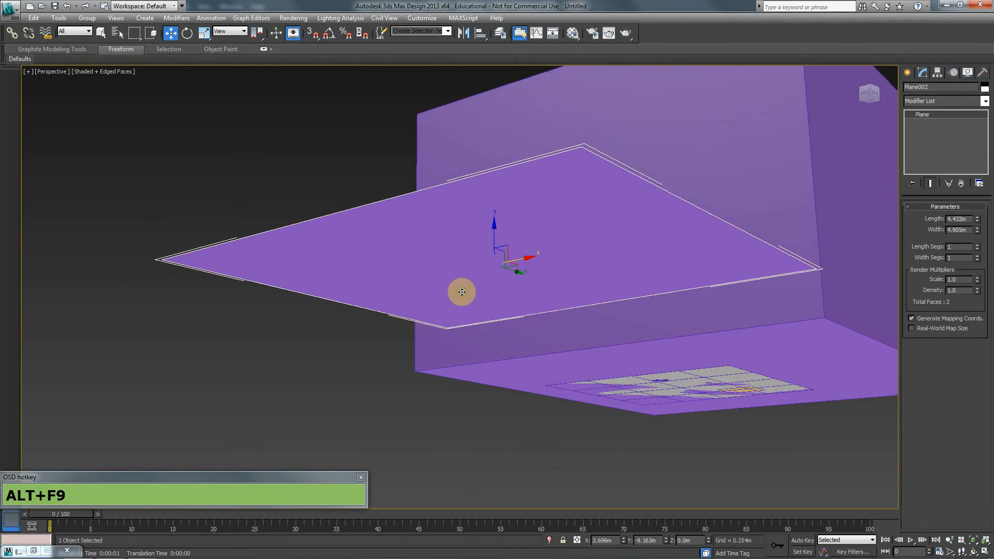
key("alt+F9")
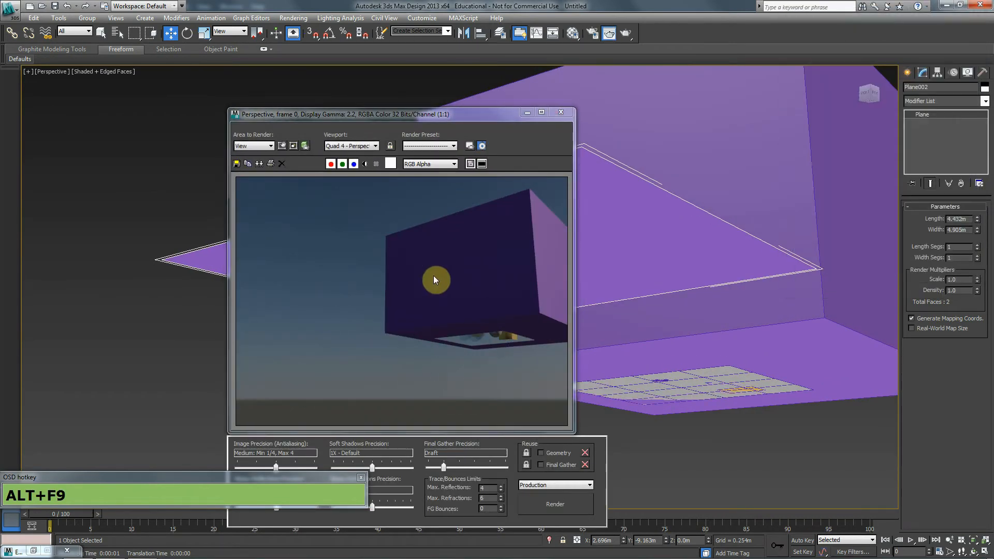
left_click(569, 113)
middle_click_drag(471, 207, 492, 277, "alt")
middle_click_drag(463, 329, 476, 261, "alt")
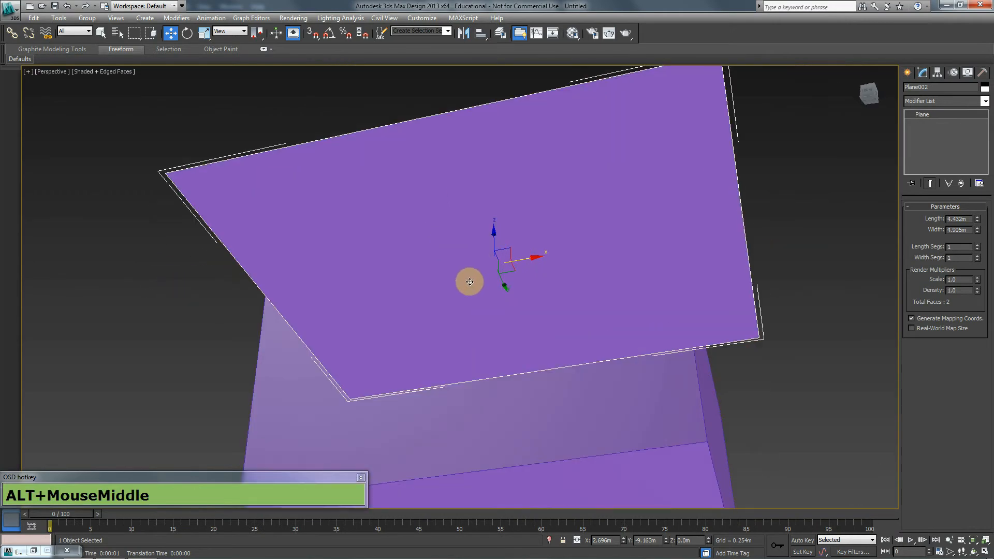
mouse_move(496, 307)
middle_mouse_down("alt")
mouse_move(475, 384)
mouse_move(512, 299)
middle_mouse_up("alt")
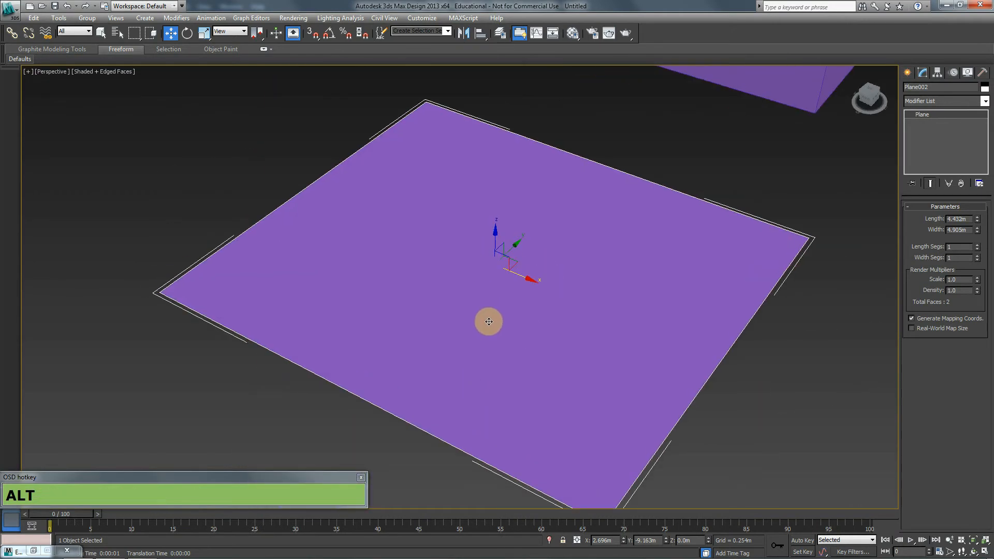
key("F9")
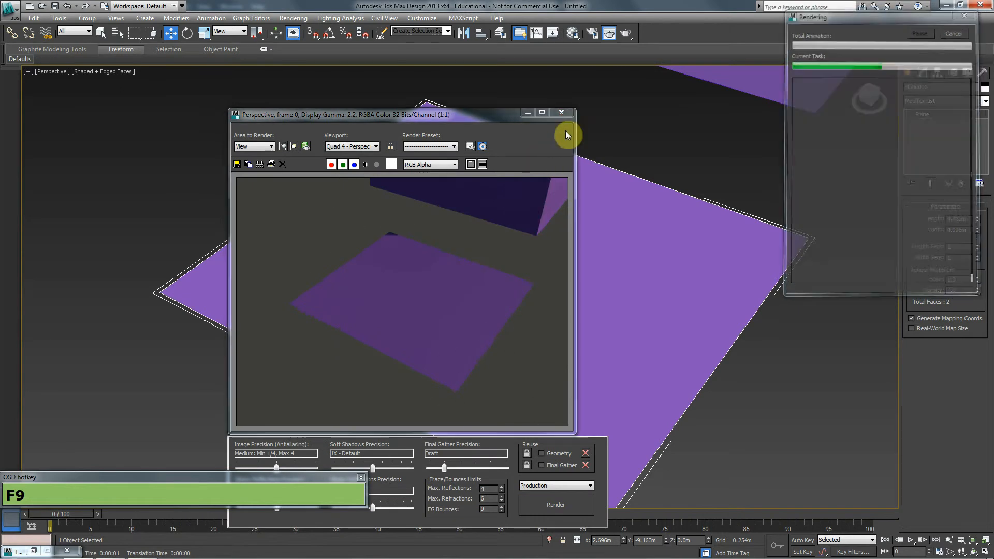
left_click(562, 113)
middle_click_drag(497, 321, 500, 267, "alt")
key("alt+F9")
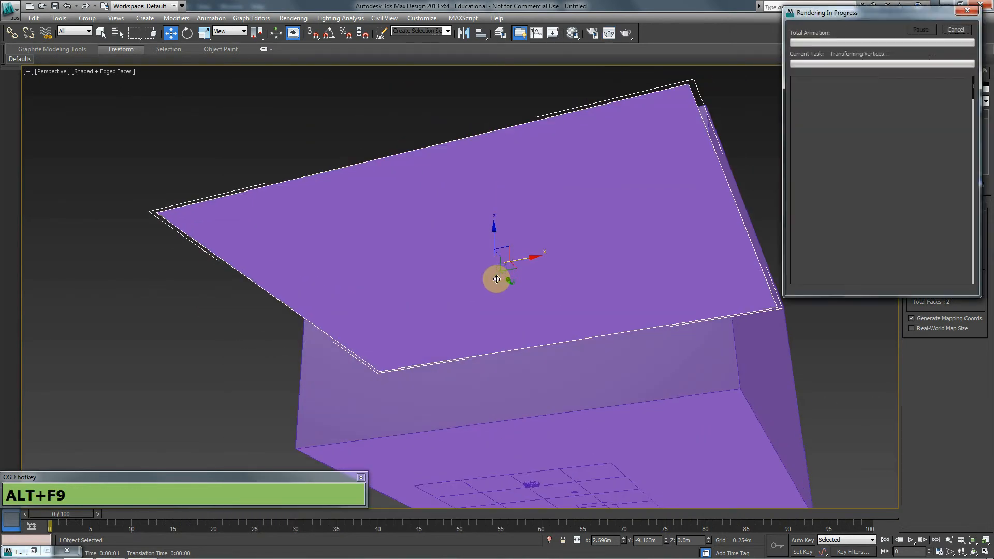
left_click(567, 113)
Delete the single-segment test plane.
middle_click_drag(544, 171, 615, 311, "alt")
key("alt+Delete")
left_click(699, 175)
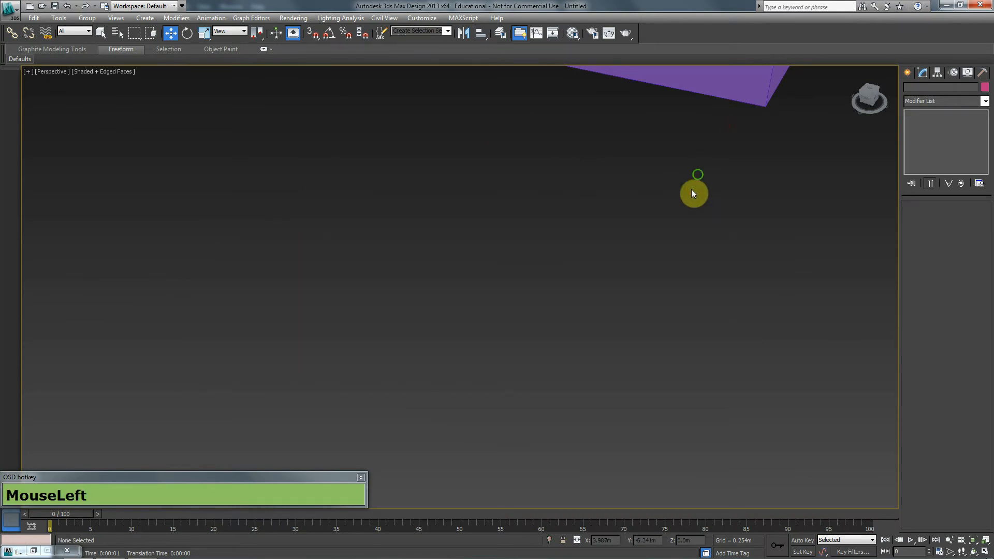
Select the large enclosing box and render it from outside.
middle_click_drag(699, 175, 604, 386)
left_click(650, 213)
scroll(506, 347, "down", 5)
key("F9")
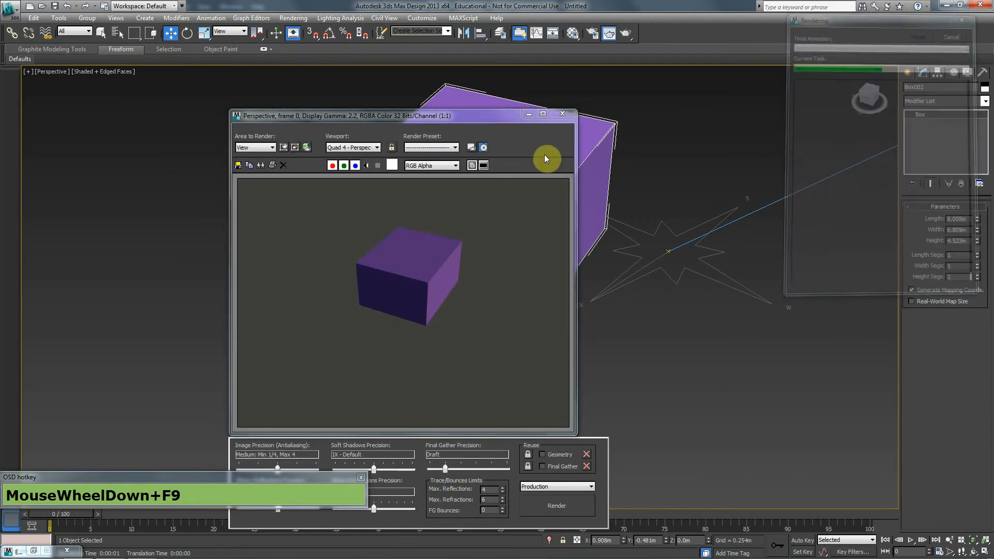
left_click(562, 113)
scroll(495, 275, "up", 2)
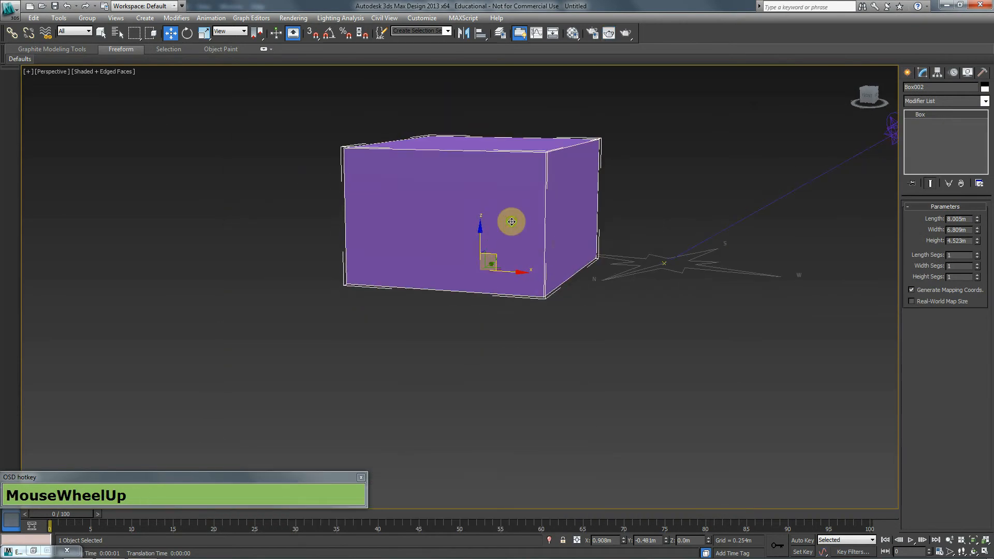
Render the teapot, sphere and other primitives from inside the large enclosing box.
scroll(512, 222, "up", 3)
middle_click_drag(511, 222, 460, 406)
scroll(460, 406, "up", 2)
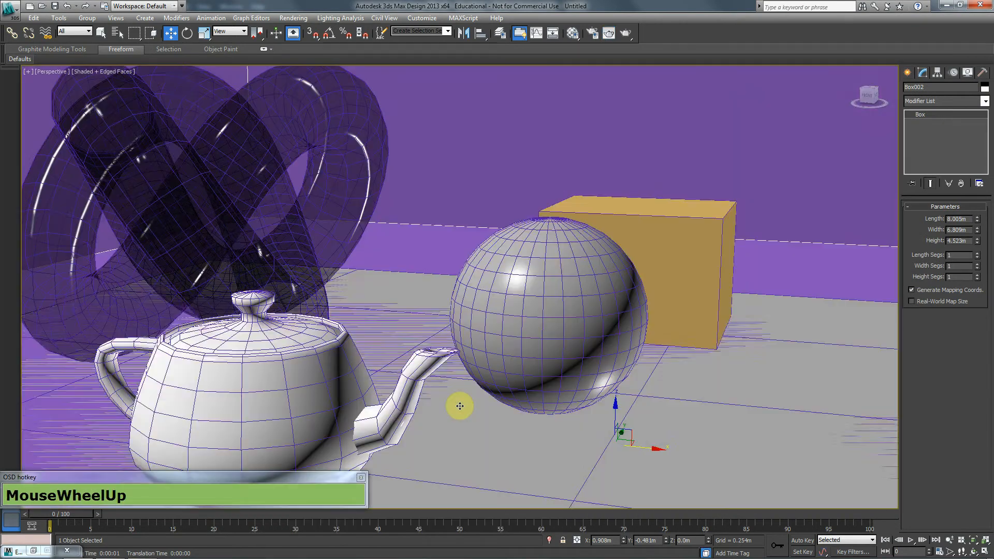
key("F9")
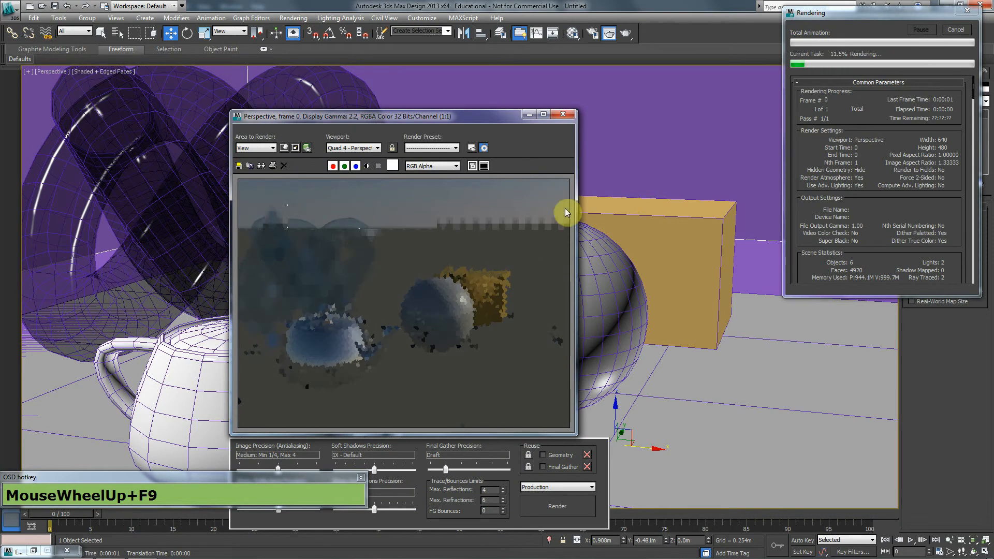
left_click(562, 113)
left_click(956, 30)
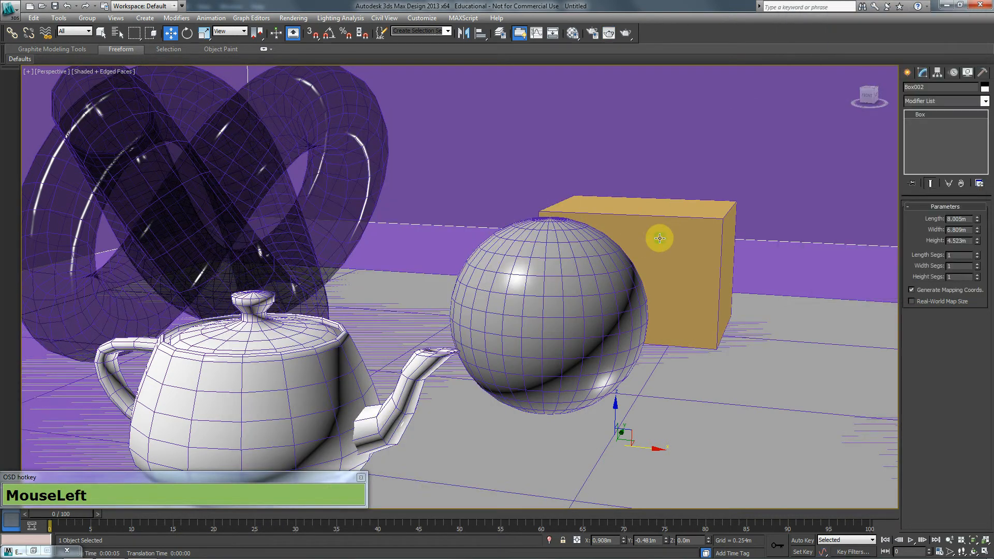
Change the unused material 19 - Default to the Standard material type.
middle_click(660, 239)
scroll(658, 238, "down", 8)
middle_click_drag(599, 251, 488, 251, "alt")
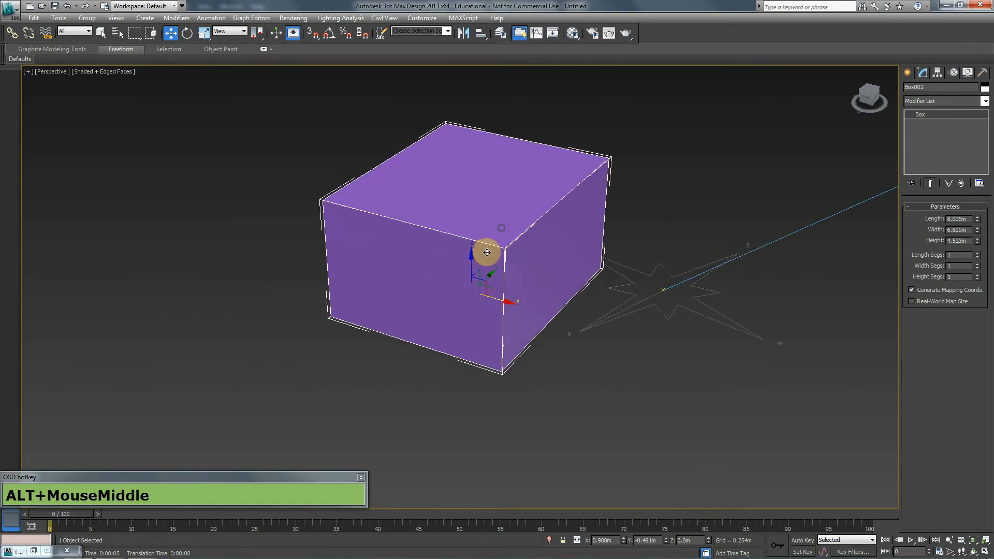
scroll(462, 278, "up", 3)
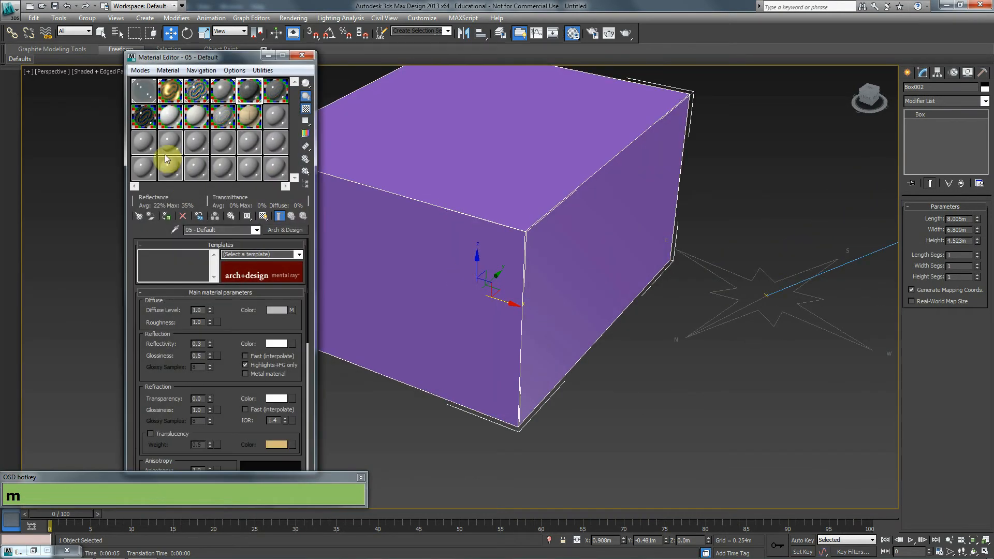
left_click(150, 169)
left_click(276, 231)
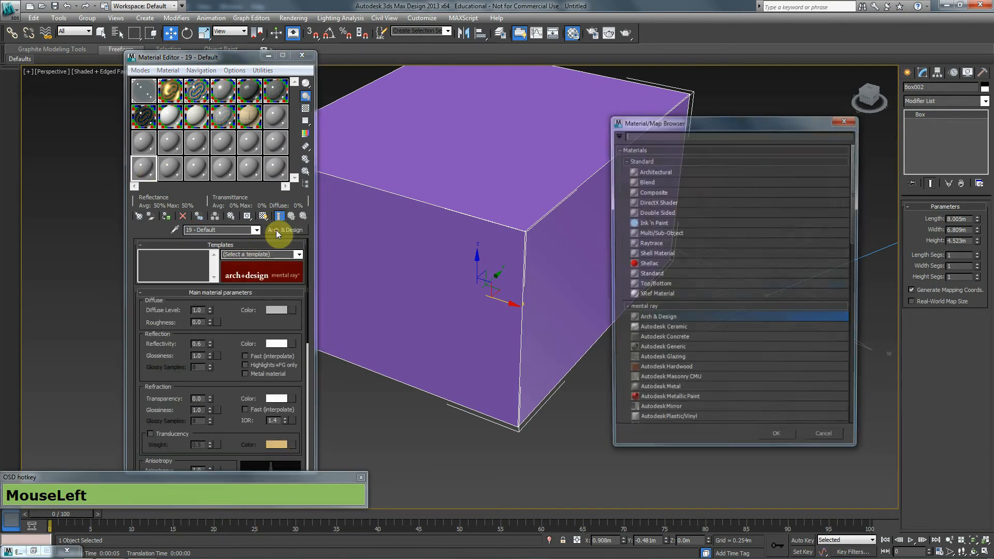
double_click(675, 272)
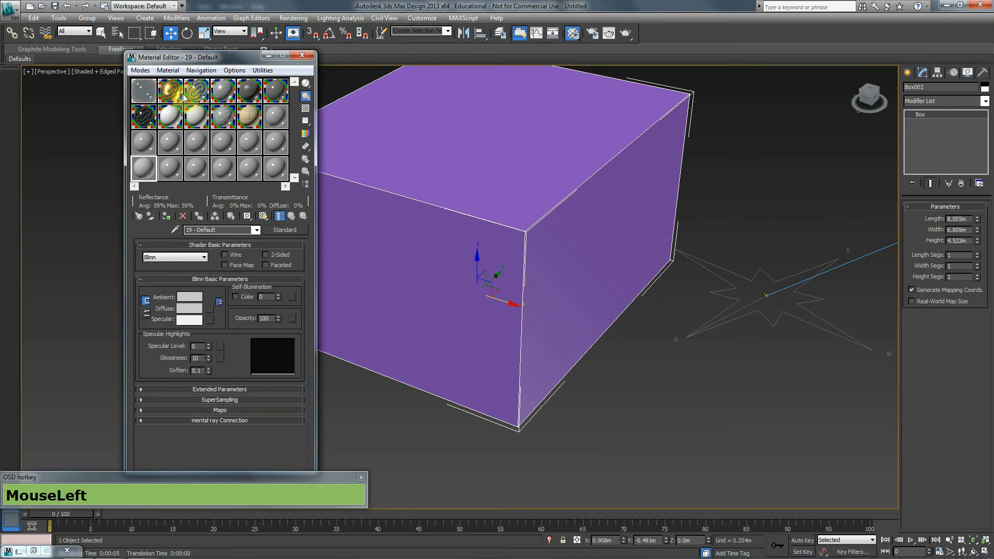
Show the material samples as 3 X 2 sample windows, then restore the 6 X 4 layout.
right_click(143, 95)
right_click(143, 95)
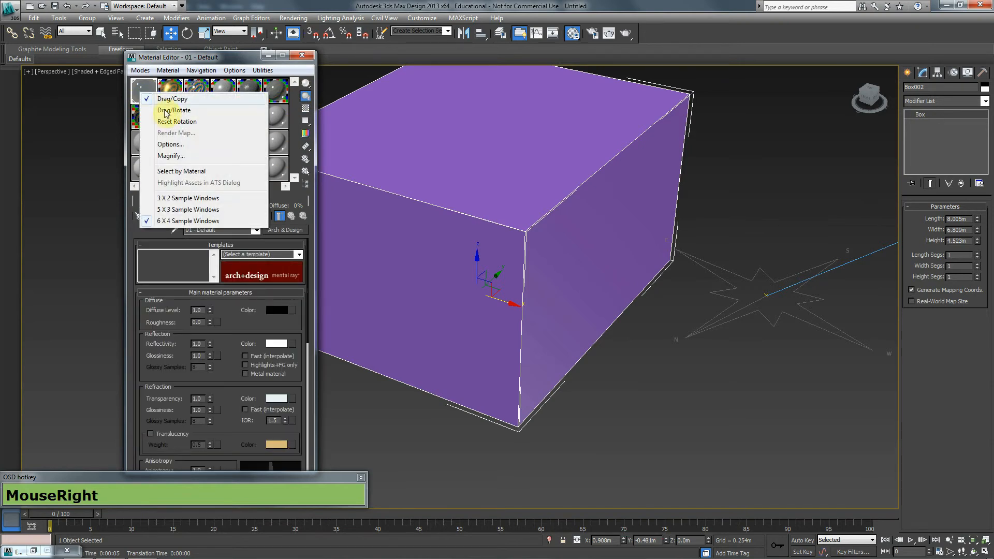
left_click(172, 200)
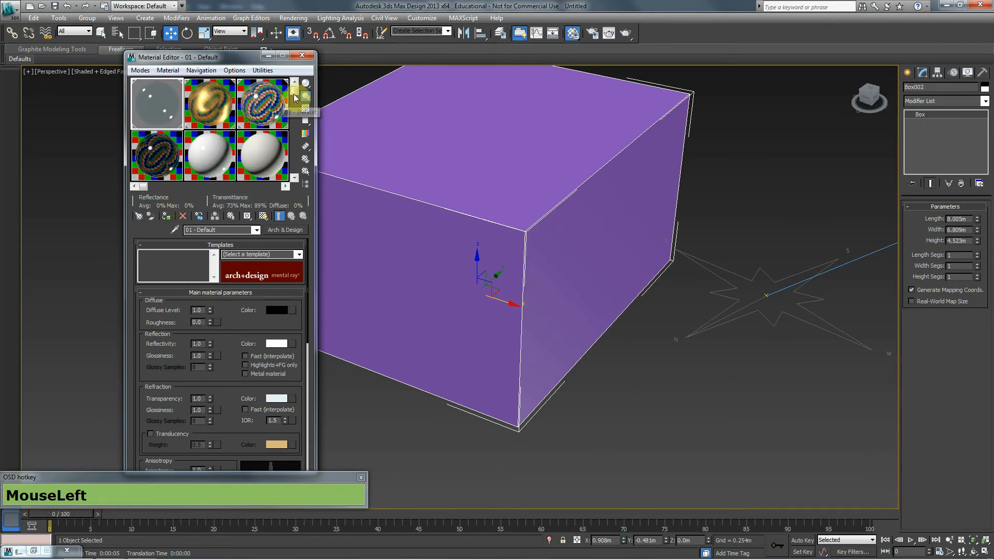
mouse_move(295, 91)
left_mouse_down()
mouse_move(297, 166)
mouse_move(292, 83)
left_mouse_up()
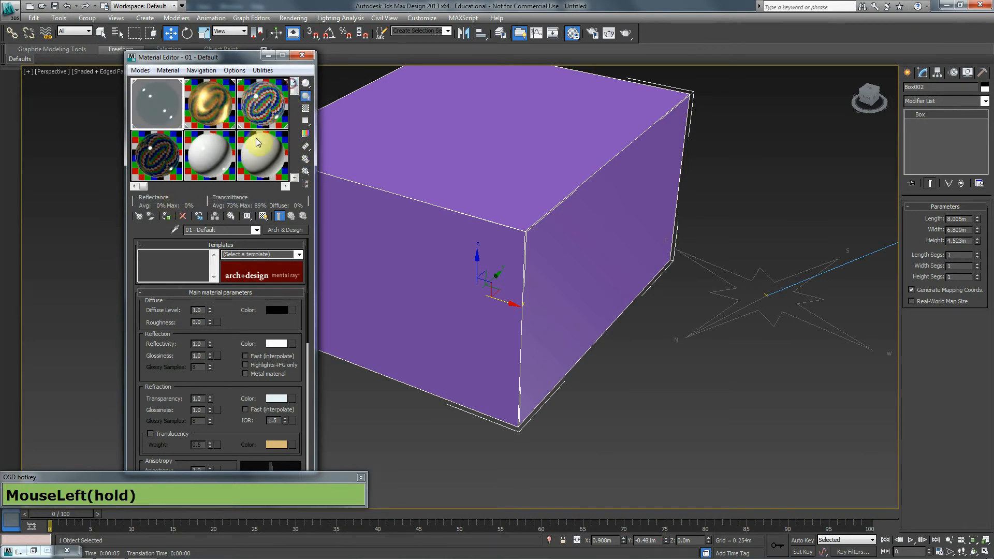
right_click(158, 105)
left_click(201, 234)
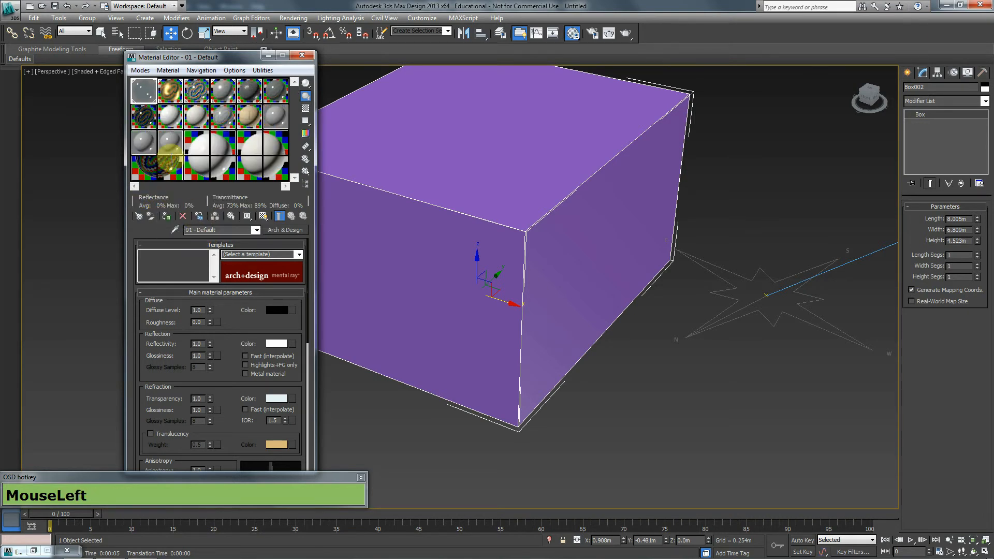
Assign the Standard material 19 - Default with 2-Sided enabled to the large enclosing box and render from inside it.
left_click(149, 175)
left_click_drag(148, 181, 522, 123)
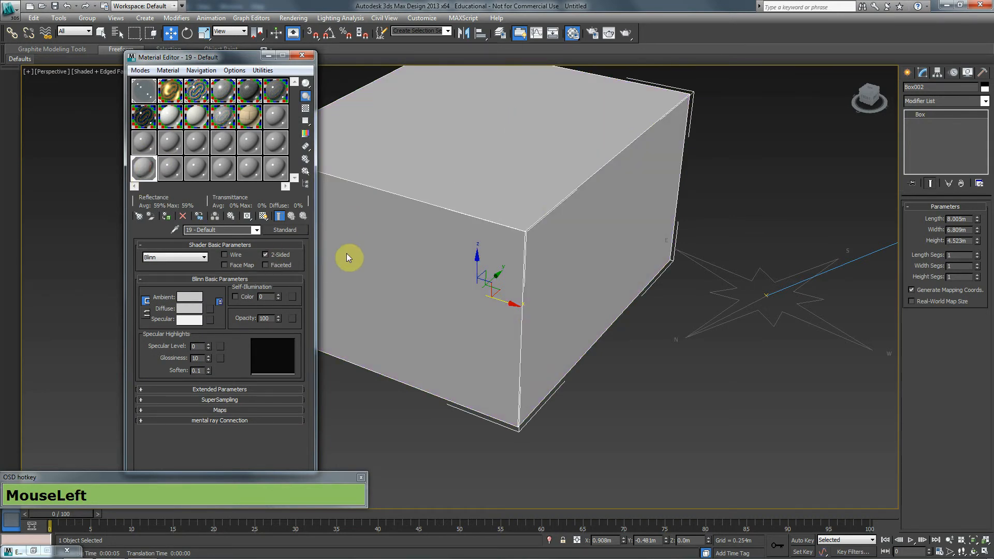
scroll(421, 255, "up", 5)
key("F9")
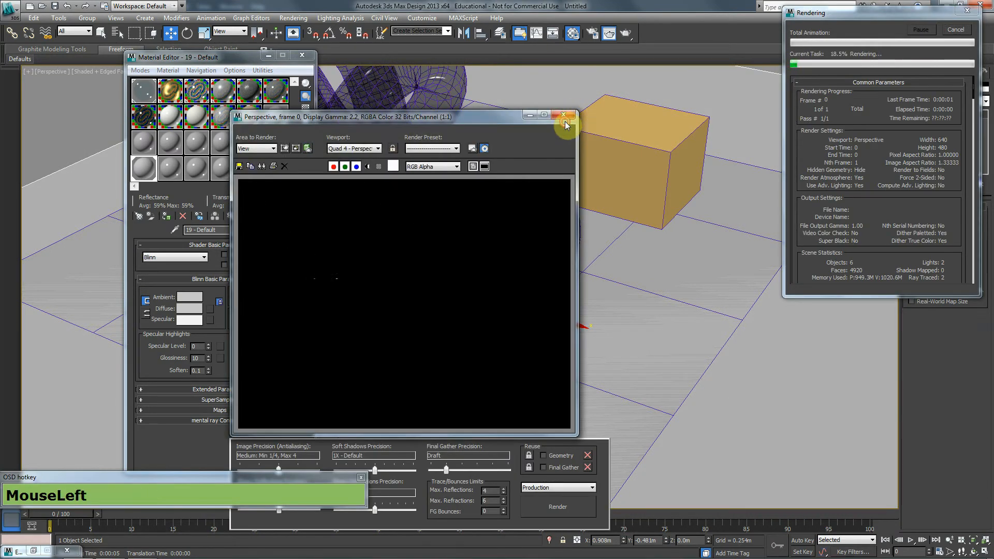
double_click(564, 121)
double_click(819, 3)
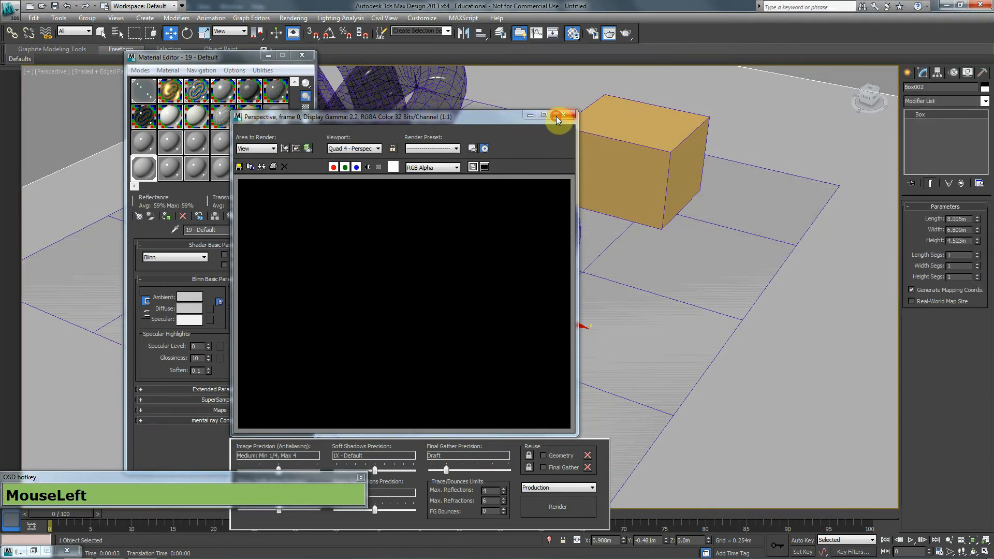
left_click(556, 118)
Create a single-segment plane about 3.9 m long and 5.8 m wide in front of the large box.
scroll(553, 171, "down", 12)
middle_click_drag(569, 333, 631, 283)
scroll(632, 283, "up", 2)
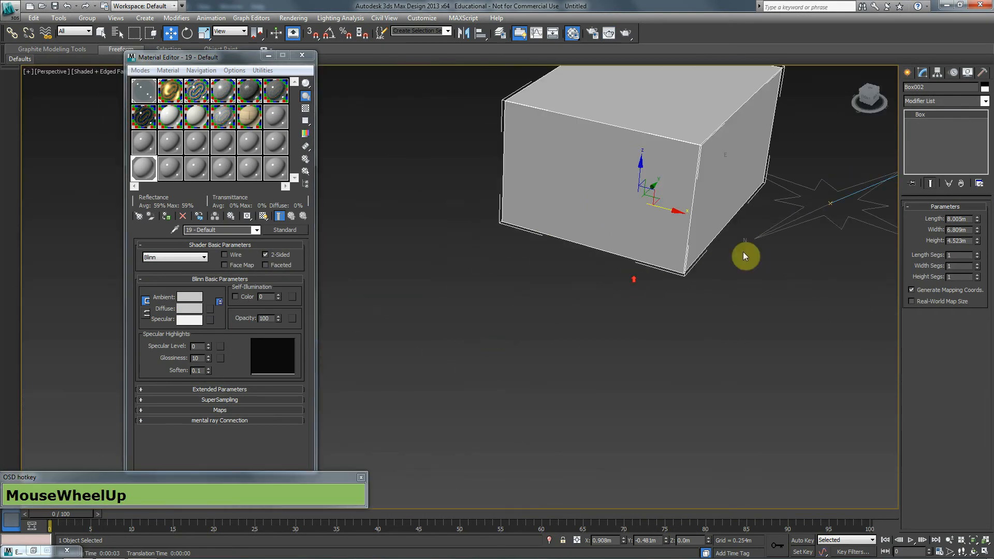
left_click(908, 75)
left_click(966, 183)
left_click_drag(616, 352, 529, 253)
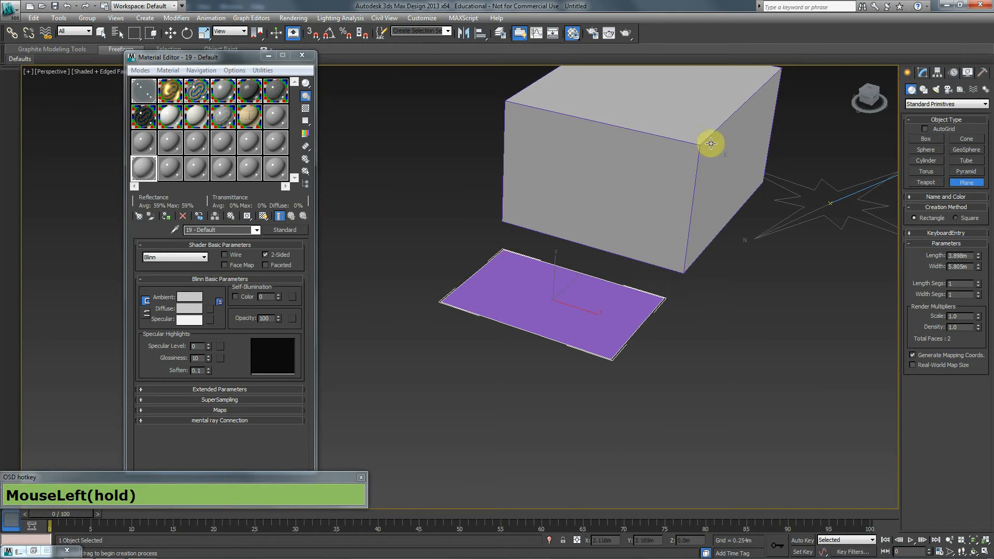
middle_click_drag(528, 284, 488, 284)
scroll(489, 285, "up", 3)
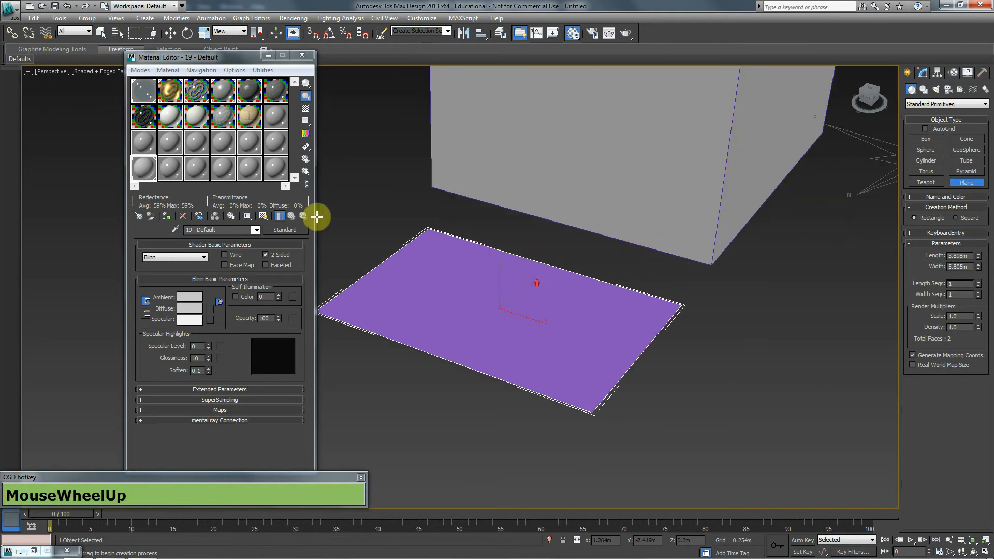
Apply the two-sided Standard material to the new plane and render it from above and from below.
left_click_drag(144, 168, 351, 297)
key("F9")
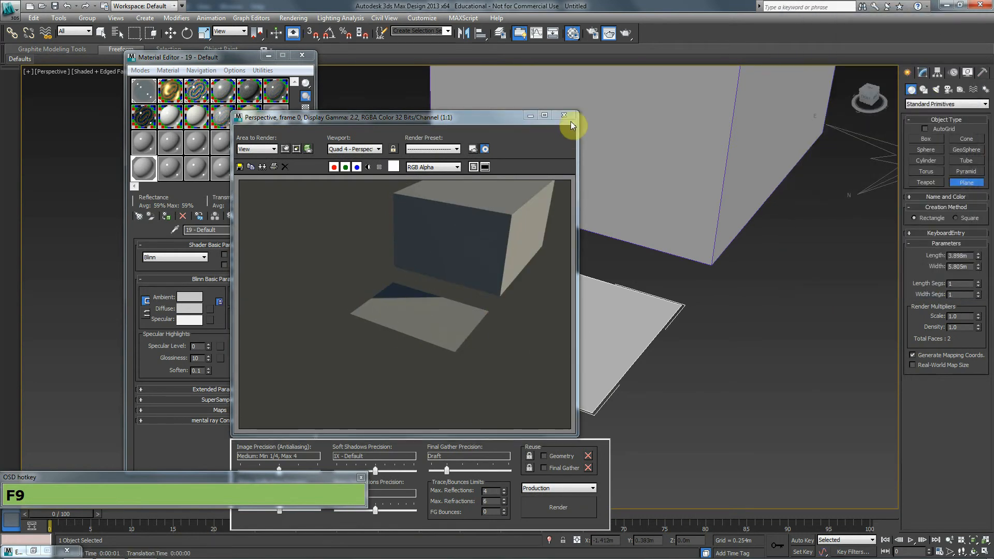
left_click(564, 115)
middle_click_drag(517, 346, 507, 282, "alt")
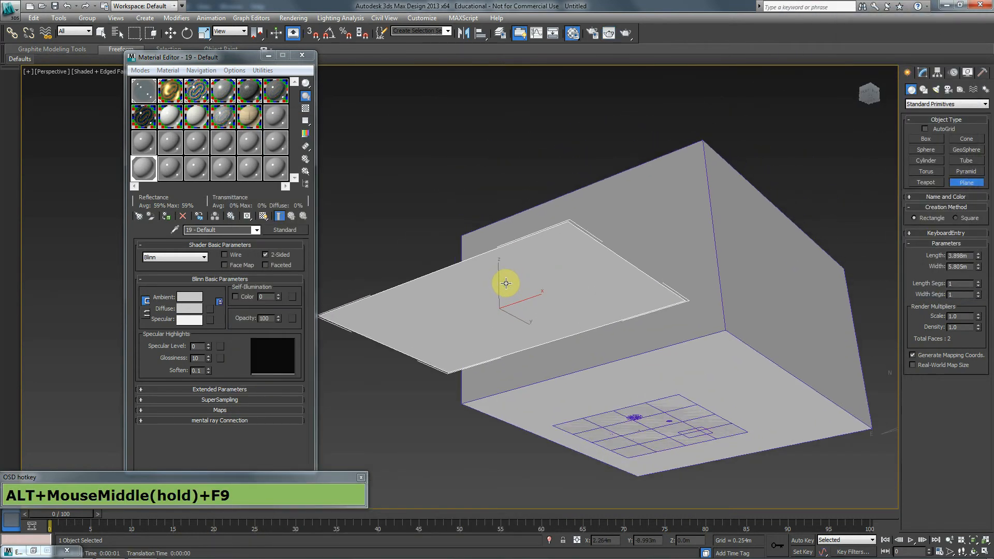
key("F9")
left_click(565, 116)
middle_click_drag(562, 305, 588, 295, "alt")
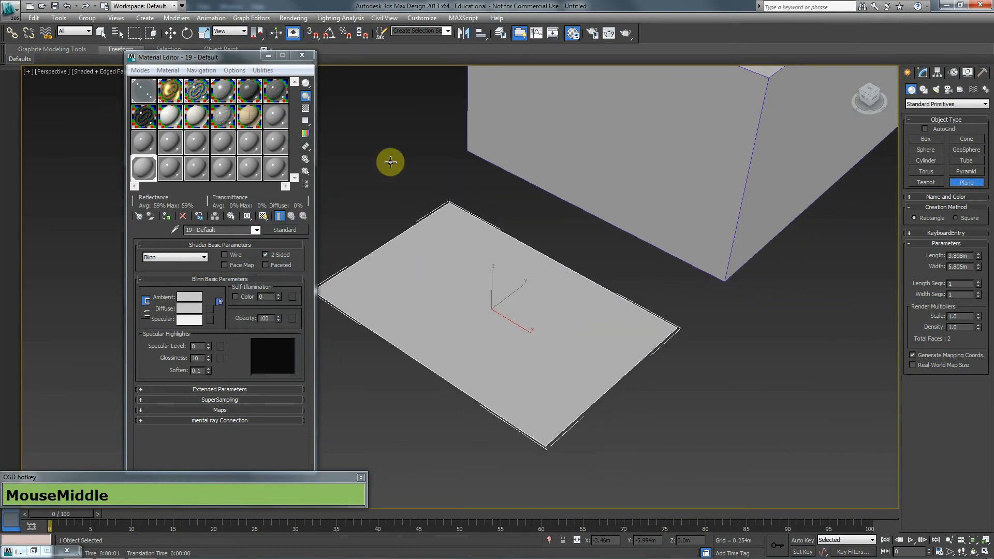
Delete the two-sided test plane in front of the large box.
key("w")
left_click(438, 261)
key("Delete")
Add a Shell modifier to the large enclosing box.
left_click(739, 206)
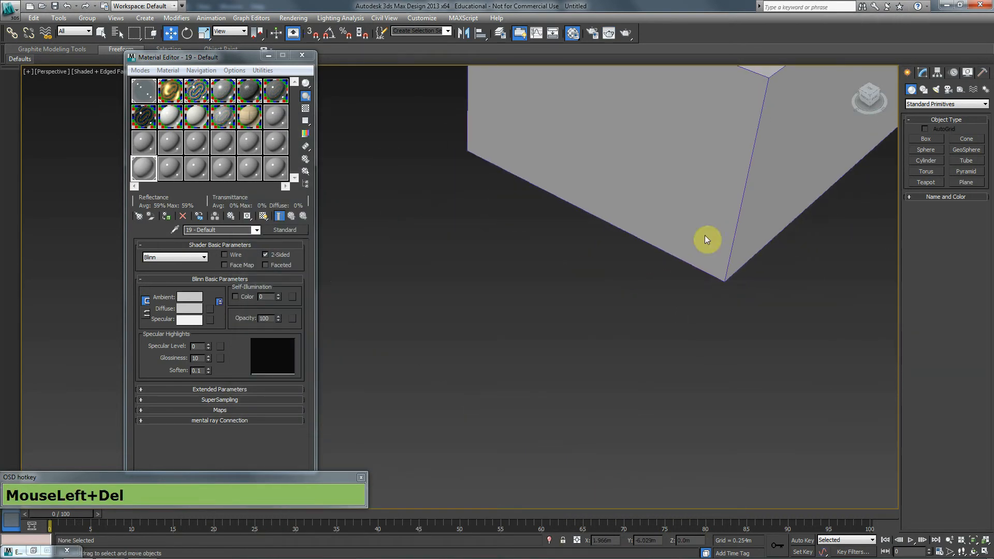
middle_click_drag(739, 206, 843, 199)
left_click(923, 74)
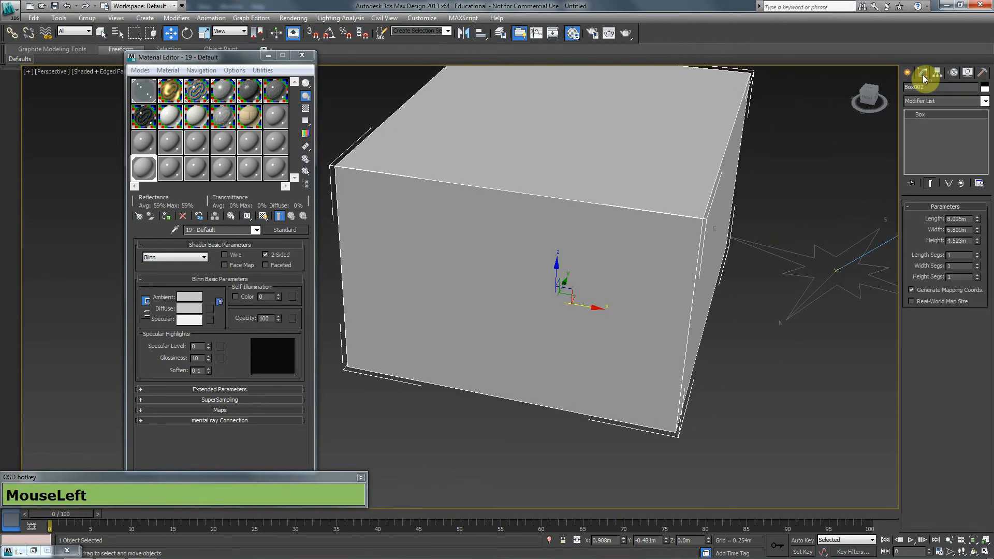
left_click(947, 103)
type("she")
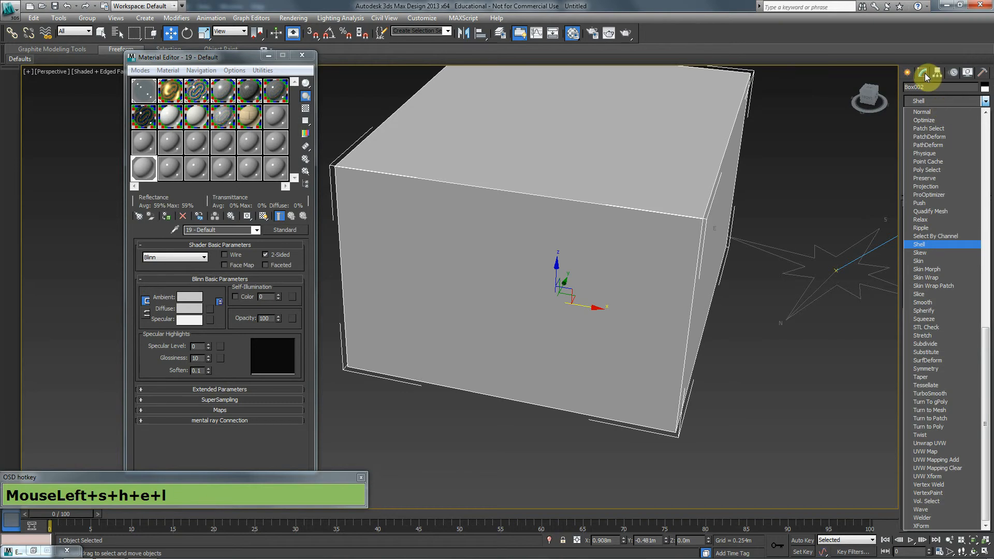
left_click(926, 244)
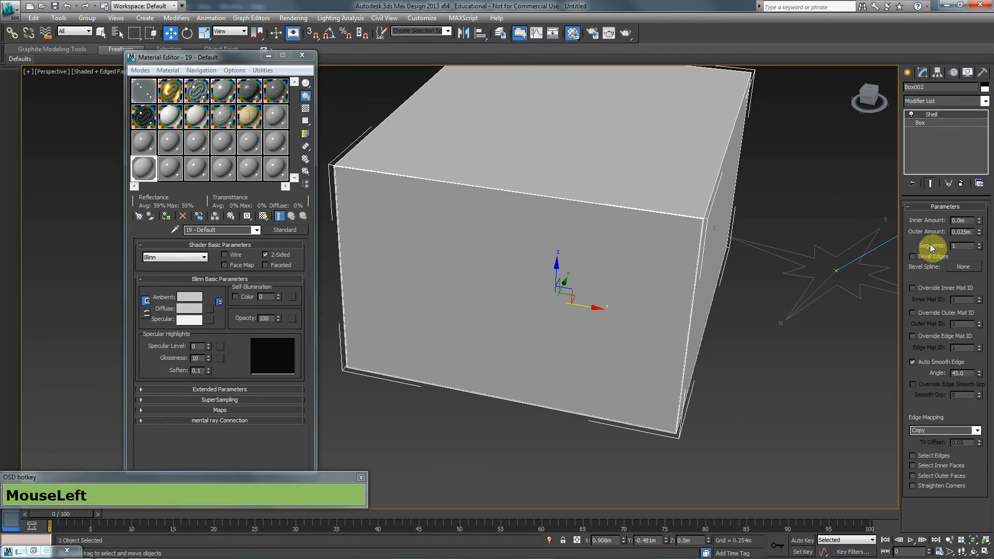
Isolate the box, set its Shell outer amount to 0.243 m, and examine the wall thickness in wireframe.
middle_click_drag(688, 307, 611, 345, "alt")
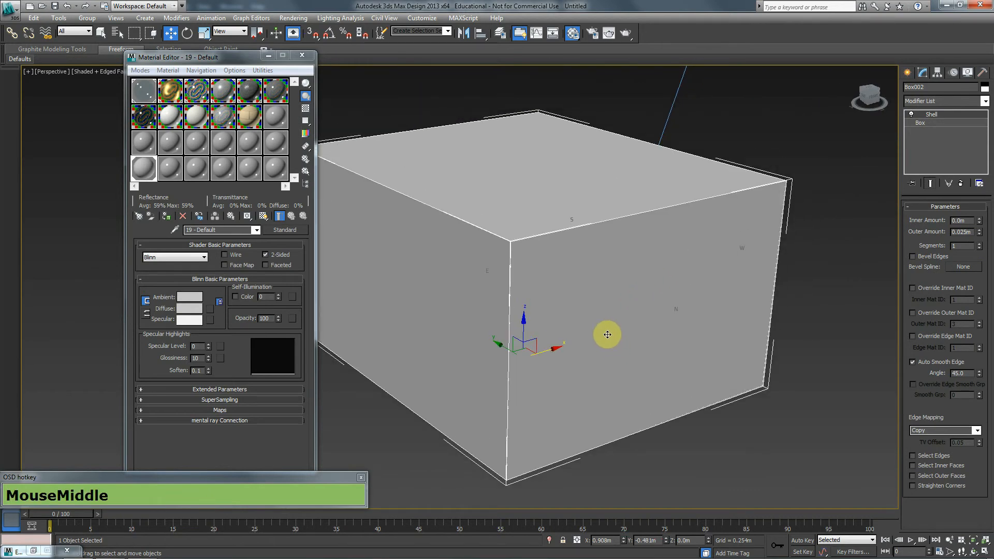
key("F3")
right_click(589, 263)
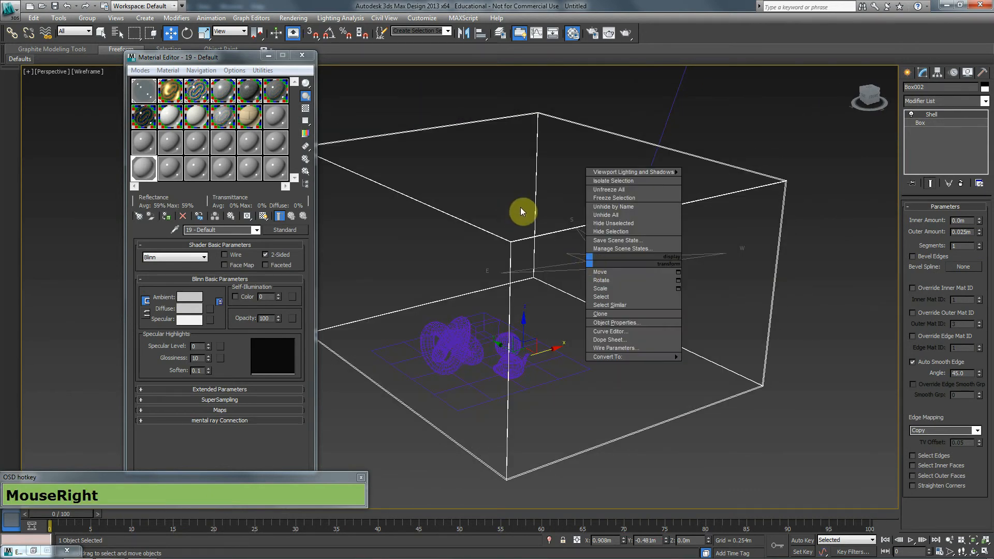
left_click(624, 180)
middle_click_drag(464, 309, 567, 312)
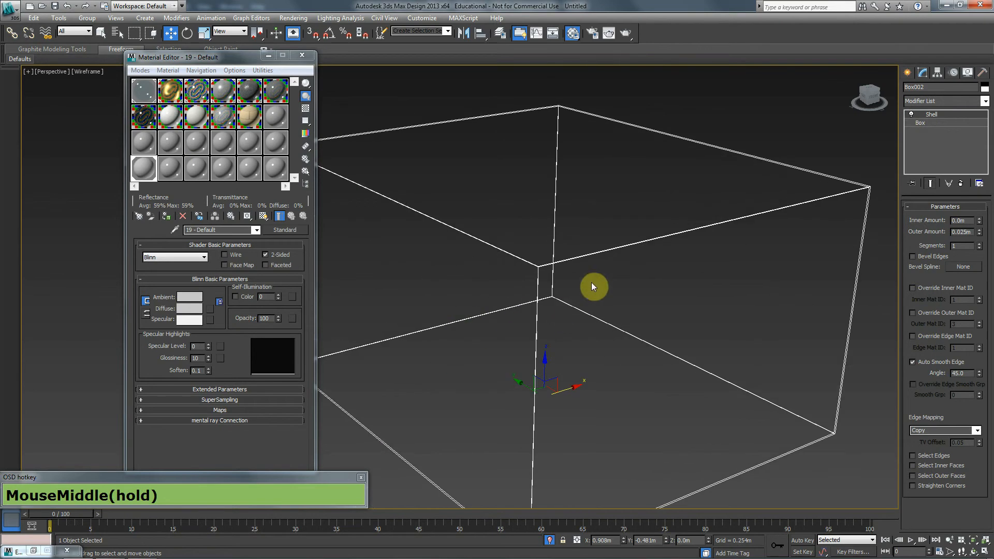
key("F3")
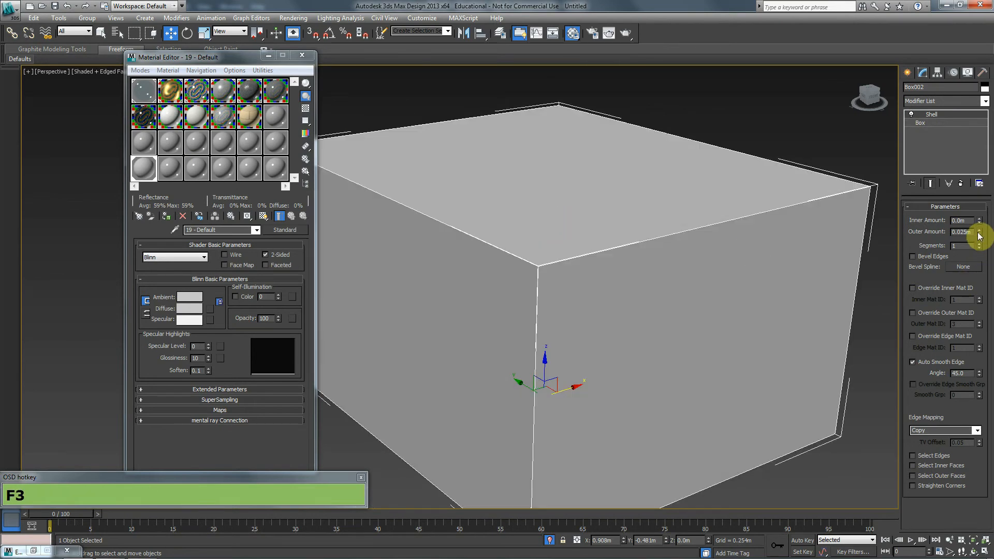
left_click_drag(978, 223, 839, 315)
key("F3")
middle_click_drag(839, 315, 739, 225, "alt")
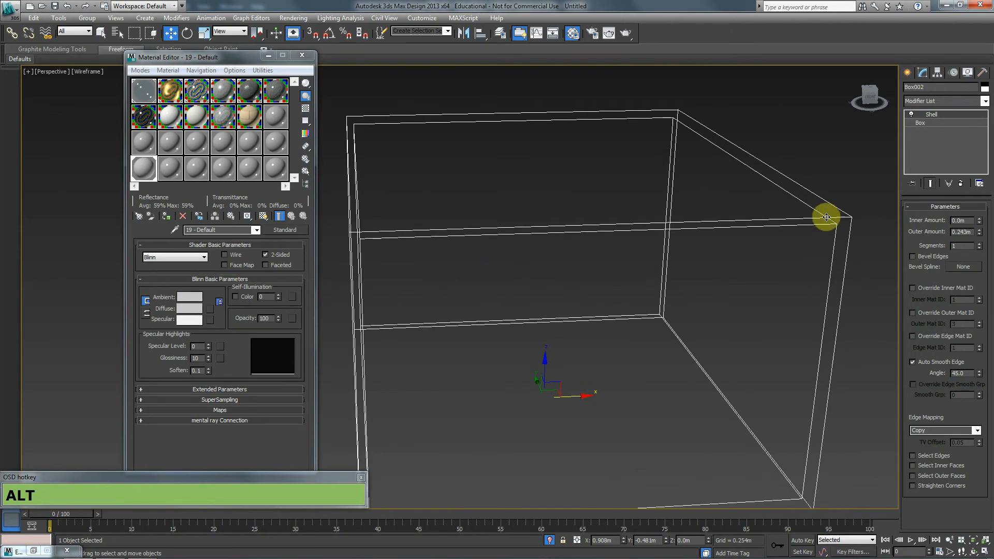
Remove the Shell modifier from the box and exit isolation to bring back the rest of the scene.
left_click(960, 184)
middle_click_drag(628, 244, 554, 266, "alt")
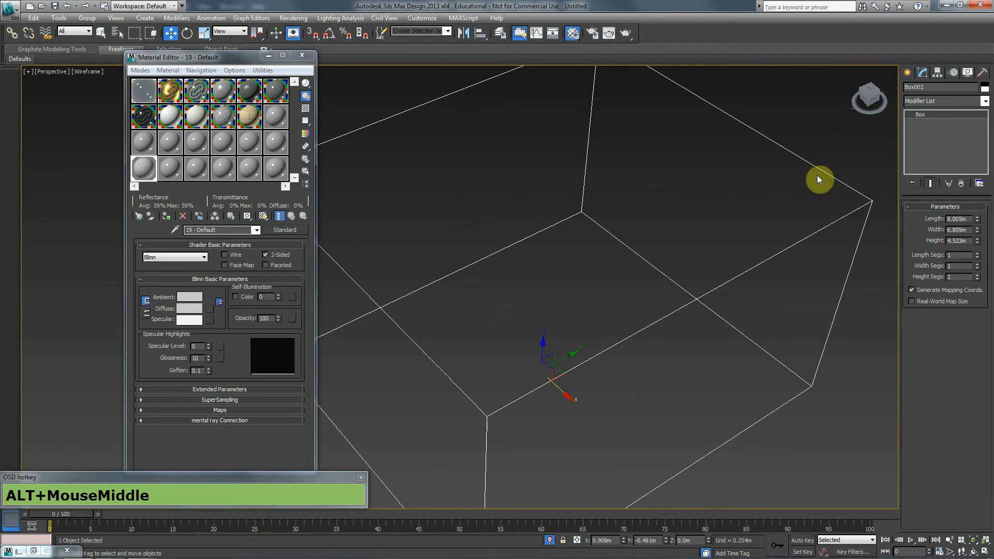
key("F3")
mouse_move(661, 306)
middle_mouse_down()
mouse_move(728, 320)
mouse_move(676, 337)
middle_mouse_up()
scroll(725, 324, "down", 4)
middle_click_drag(581, 302, 582, 327, "alt")
right_click(582, 327)
left_click(622, 240)
Check the primitives inside the unshelled box in wireframe and render the shaded view from inside it.
key("F3")
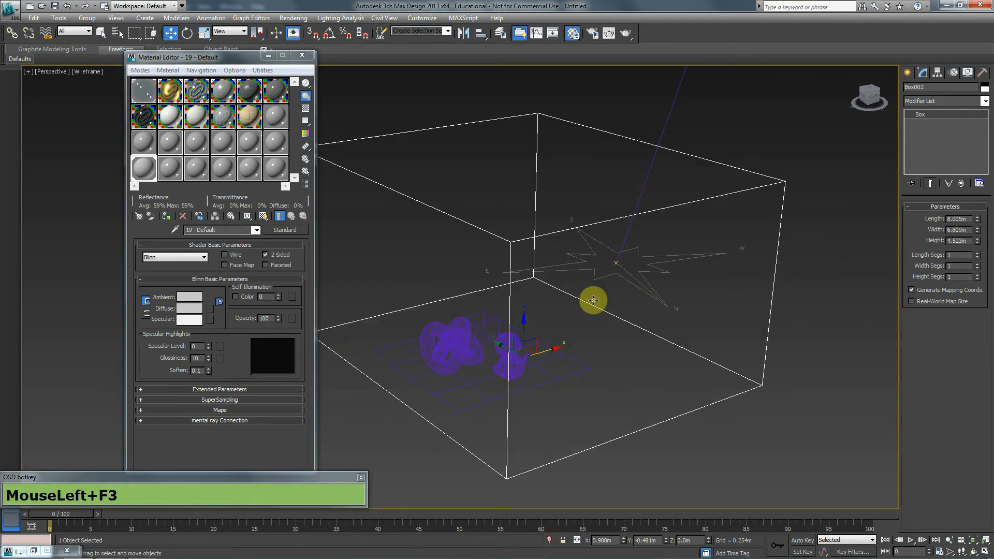
middle_click_drag(484, 355, 422, 371, "alt")
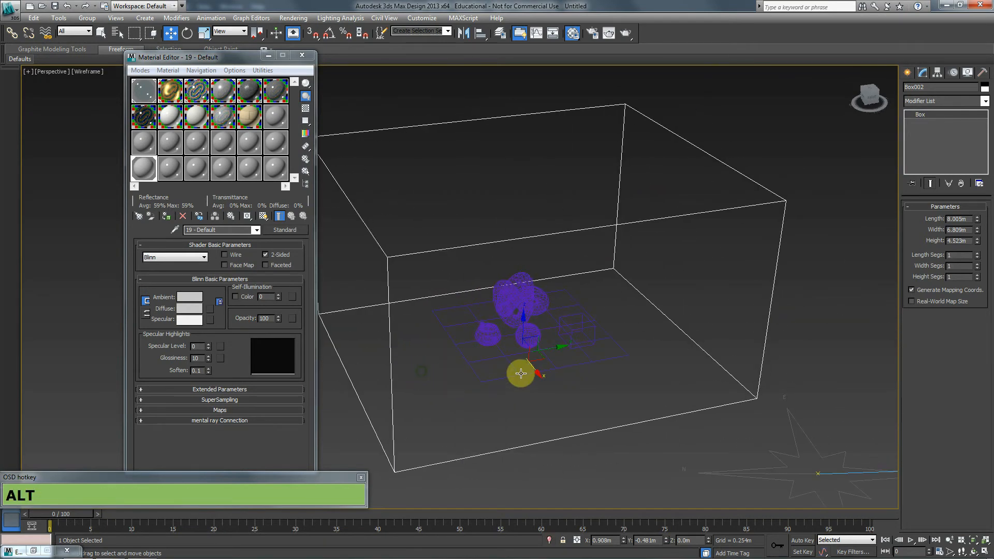
key("F3")
middle_click(521, 374)
scroll(521, 372, "up", 8)
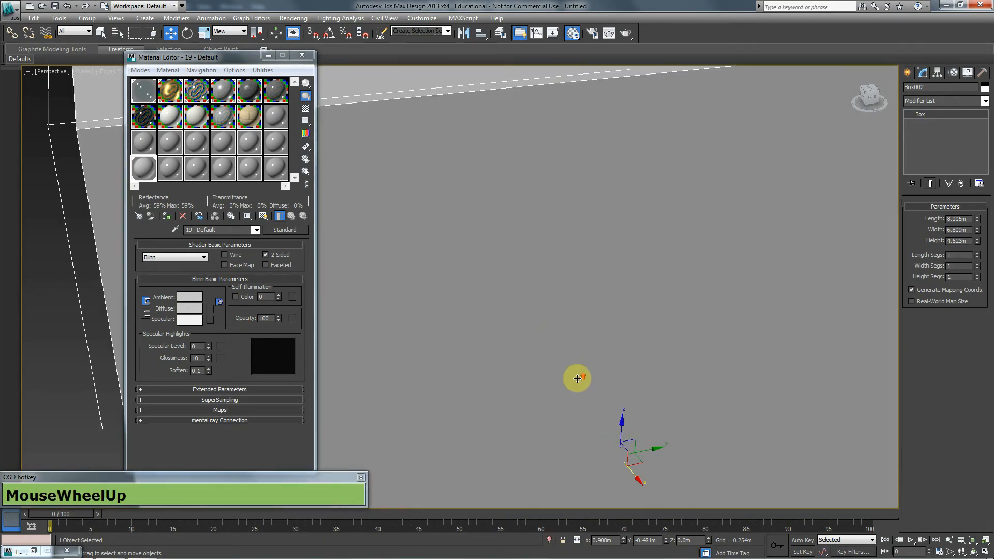
key("z")
scroll(657, 322, "up", 5)
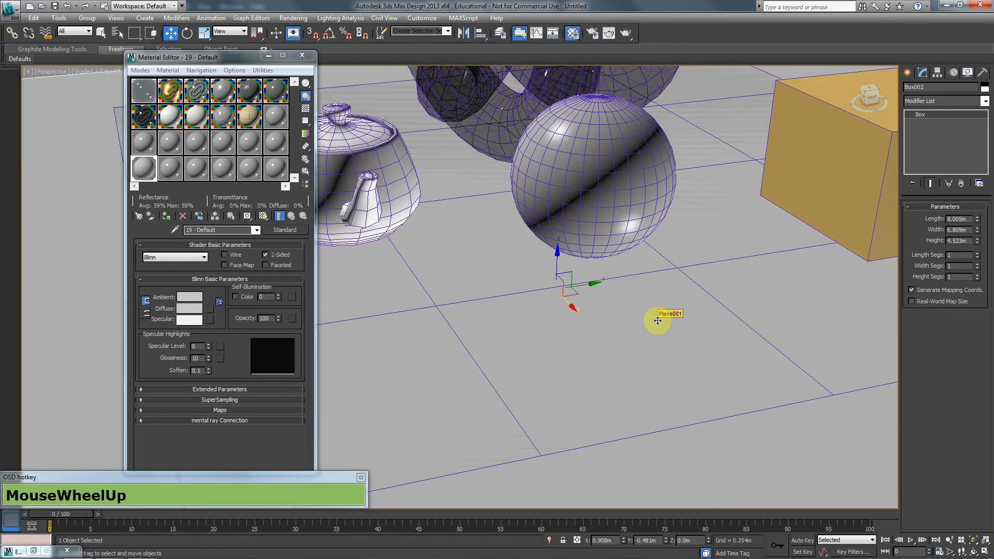
middle_click_drag(629, 249, 611, 413)
key("F9")
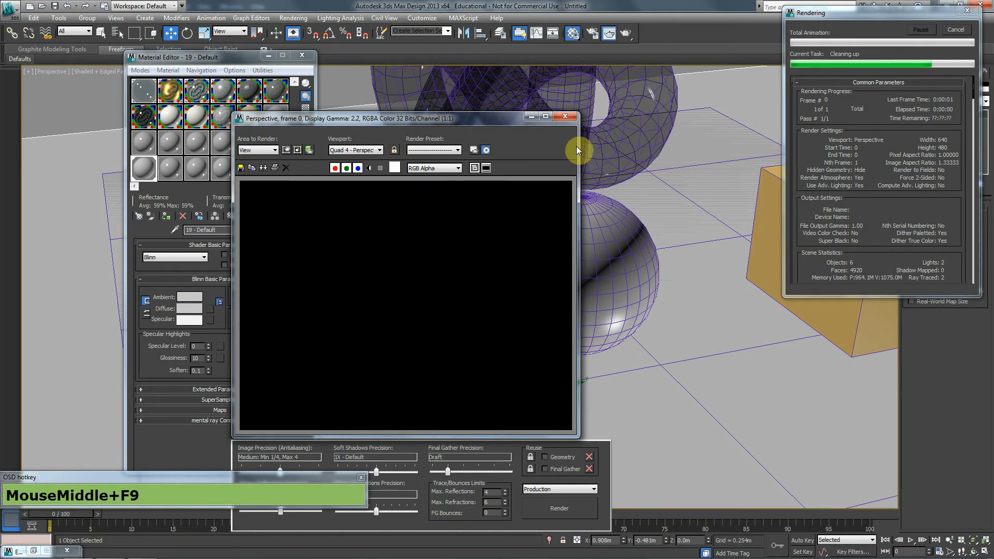
Set the enclosing box's length, width and height segments to 3 each.
left_click(566, 118)
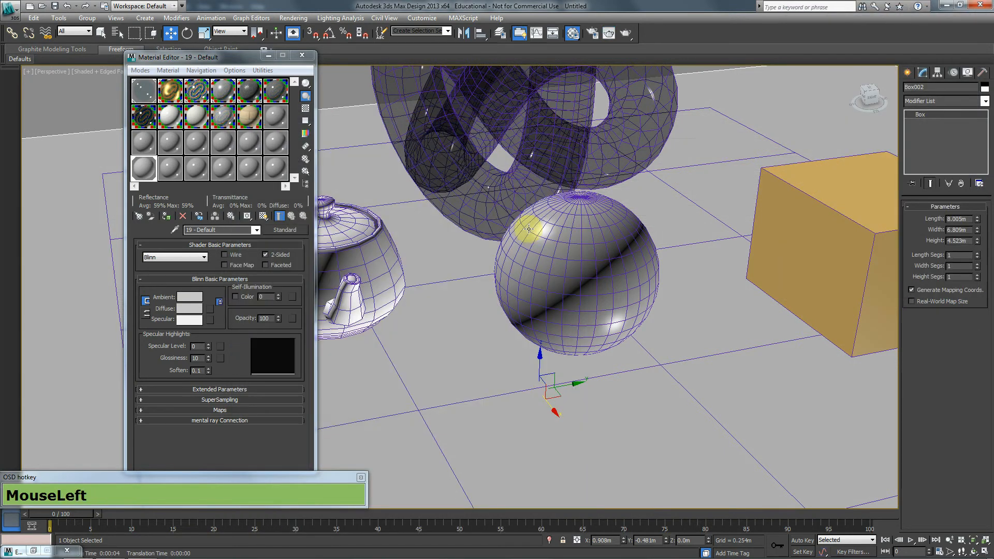
scroll(529, 231, "down", 5)
middle_click_drag(508, 309, 568, 252)
scroll(668, 343, "down", 3)
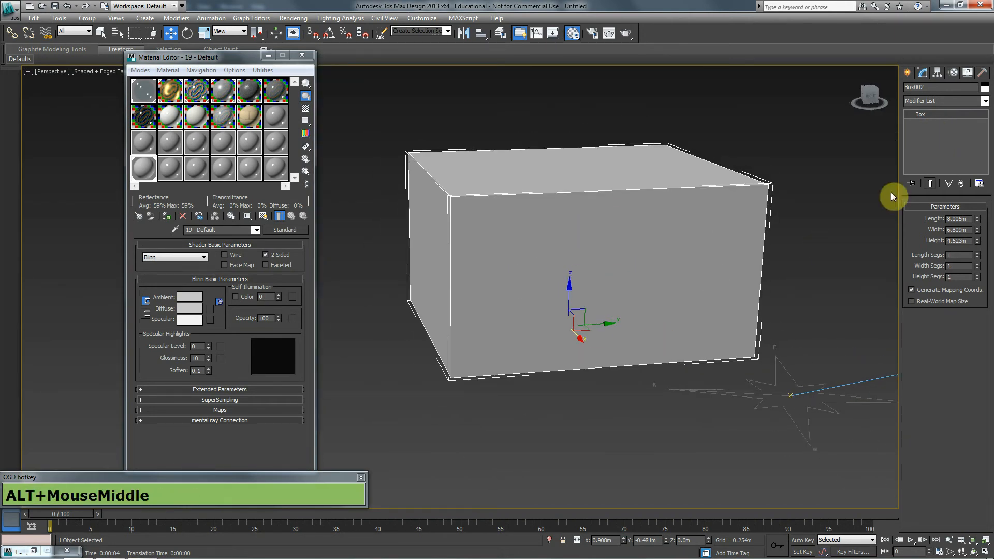
left_click(925, 76)
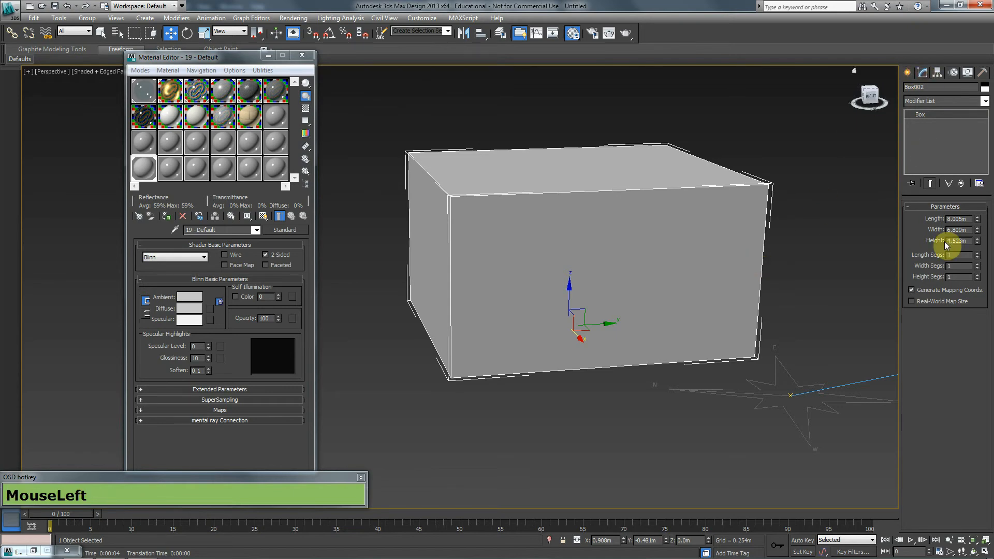
left_click(978, 254)
left_click(978, 254)
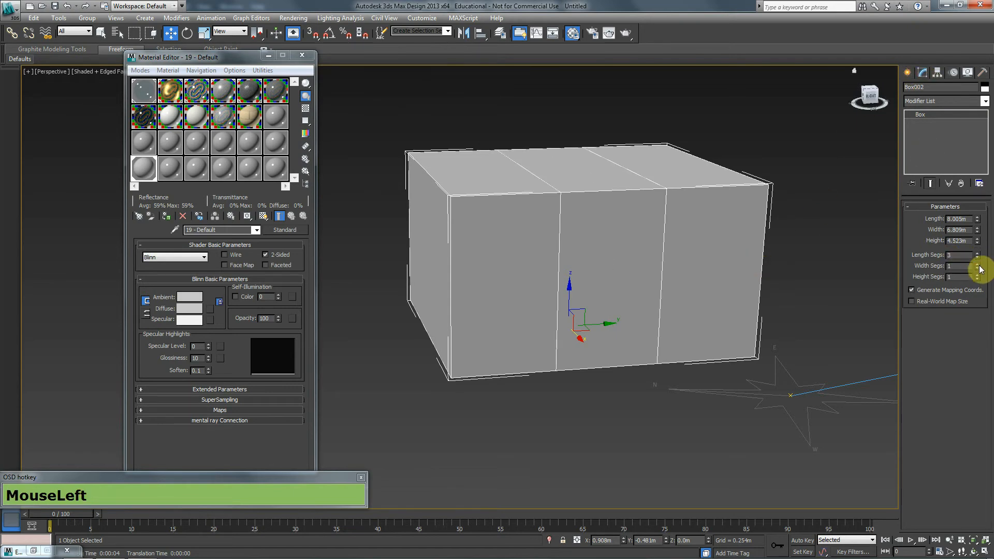
left_click_drag(978, 276, 953, 275)
Convert the segmented enclosing box to an Editable Poly.
middle_click_drag(491, 259, 577, 259, "alt")
right_click_drag(577, 259, 689, 362)
left_click(695, 360)
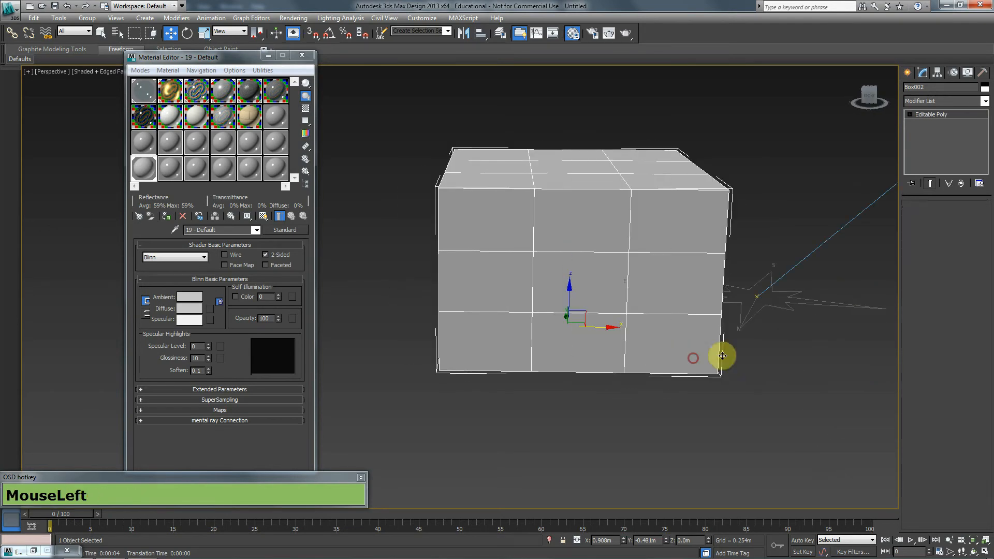
Delete the centre polygon on each of the enclosing box's four side walls to make window openings.
left_click(956, 223)
left_click(599, 273)
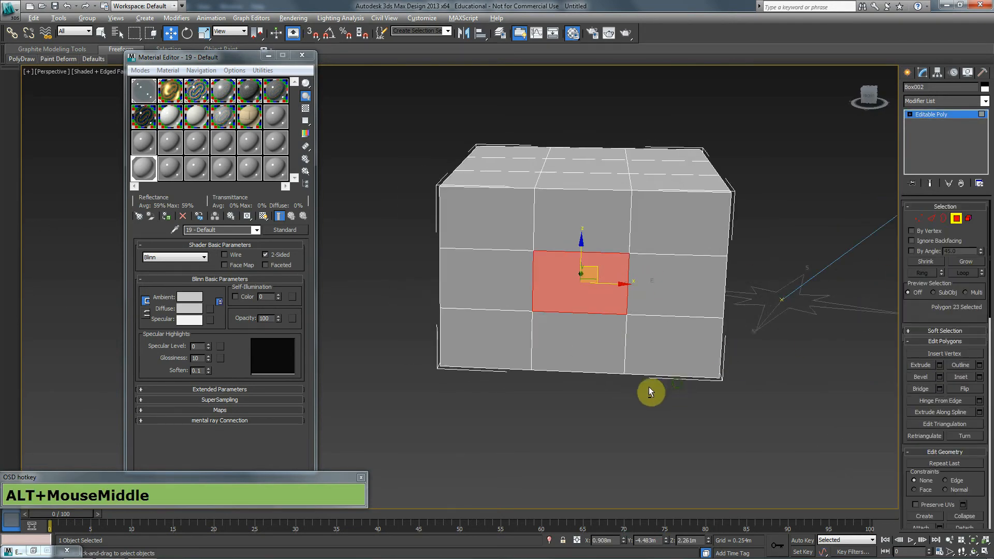
middle_click_drag(658, 393, 774, 348, "alt")
left_click(819, 316, "ctrl")
middle_click_drag(819, 316, 498, 335, "alt")
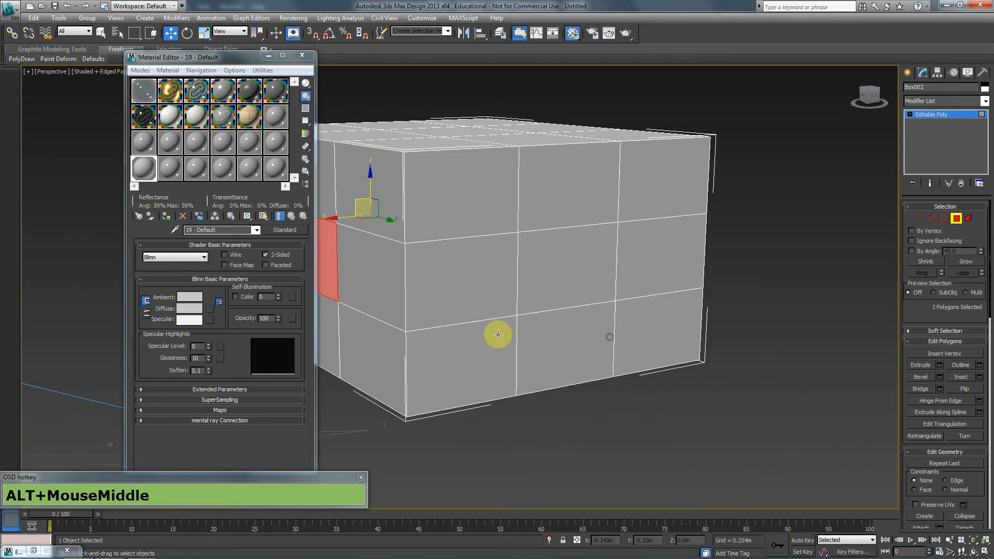
middle_click_drag(609, 270, 555, 293, "alt")
left_click(555, 293, "ctrl")
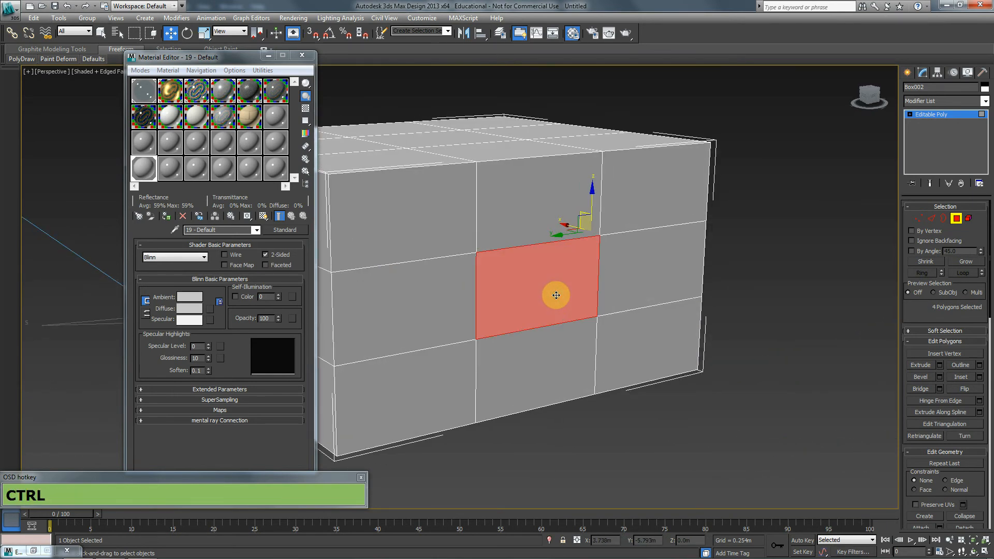
key("ctrl+Delete")
left_click(957, 219)
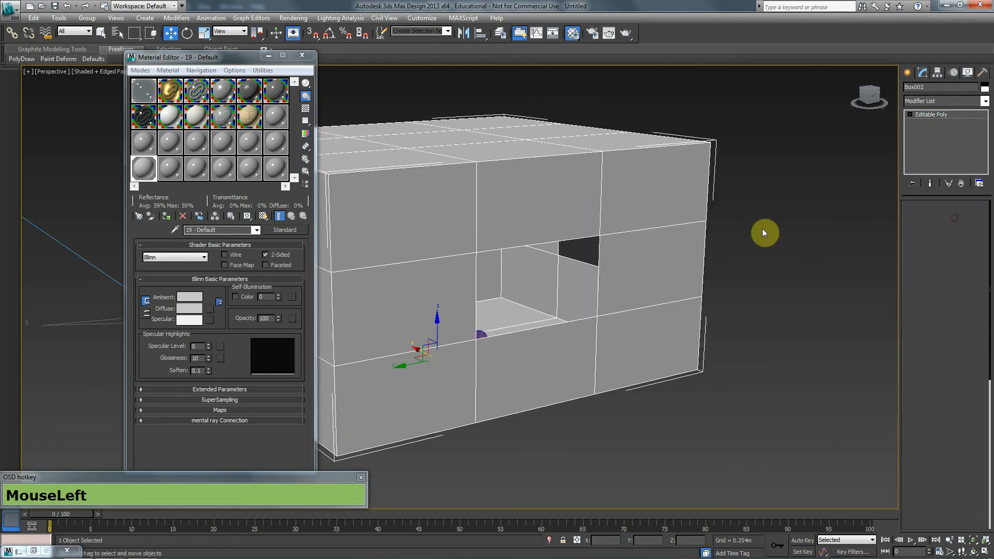
Examine the primitives inside the opened box, shaded and in wireframe.
middle_click_drag(617, 280, 583, 293, "alt")
scroll(643, 317, "up", 6)
middle_click_drag(689, 259, 481, 340)
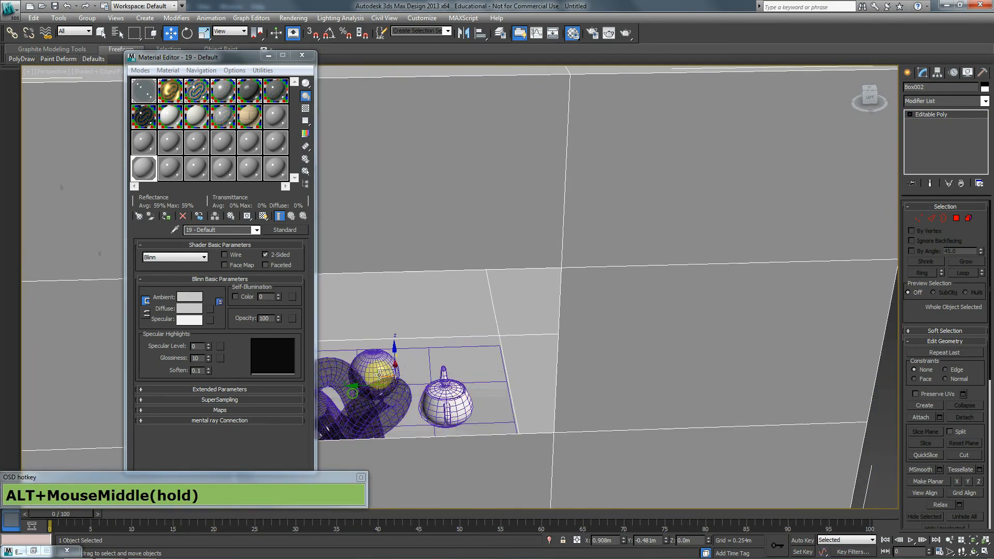
scroll(482, 340, "up", 6)
middle_click_drag(571, 335, 514, 390, "alt")
middle_click_drag(514, 390, 570, 333)
scroll(570, 332, "down", 5)
key("F3")
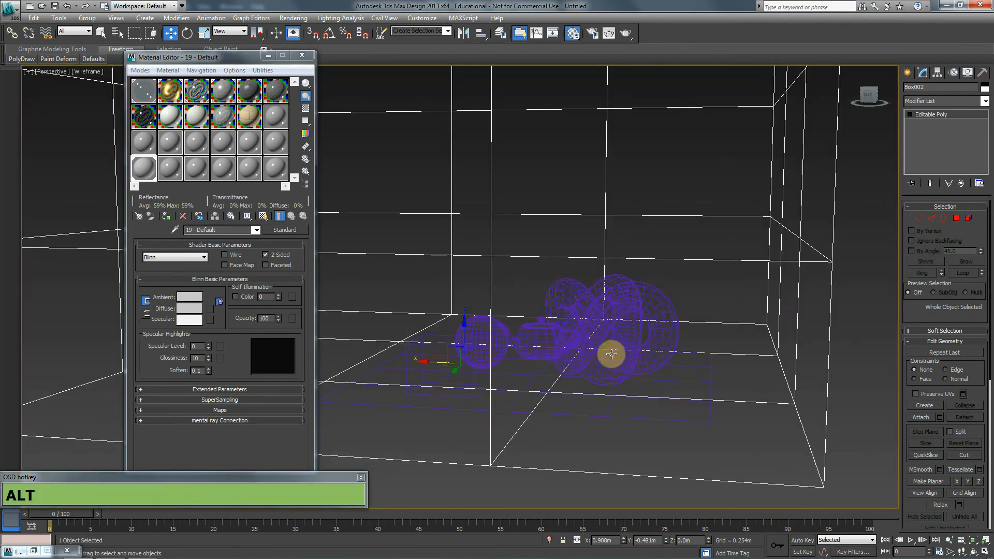
Close the Material Editor and render the shaded interior view with the torus knot, teapot and sphere in frame.
left_click(302, 55)
left_click(523, 288)
left_click(573, 337)
mouse_move(573, 337)
middle_mouse_down("alt")
mouse_move(586, 391)
mouse_move(558, 397)
mouse_move(386, 378)
mouse_move(347, 390)
mouse_move(484, 384)
mouse_move(528, 397)
mouse_move(528, 368)
mouse_move(725, 266)
mouse_move(666, 266)
mouse_move(682, 289)
middle_mouse_up("alt")
key("F3")
key("F3")
key("F3")
key("F9")
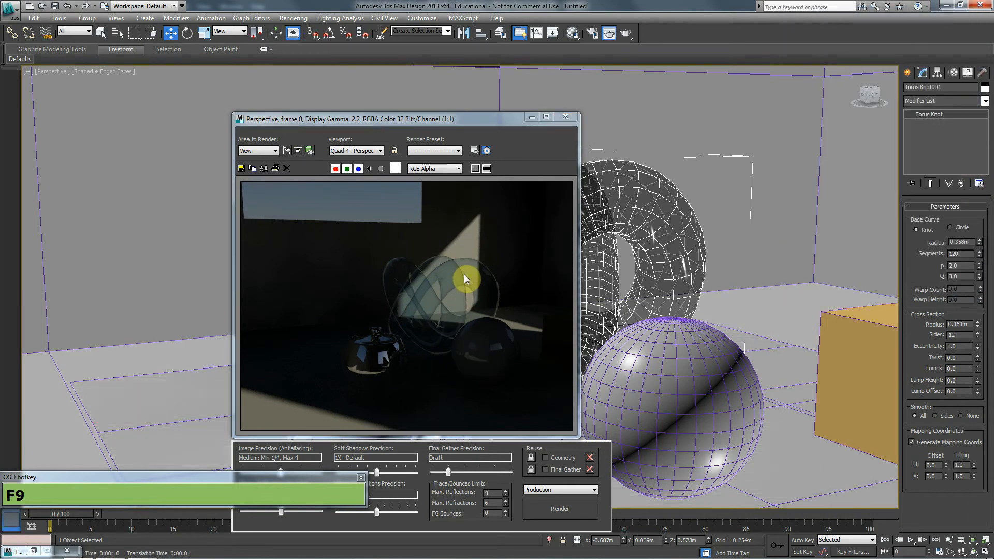
left_click(574, 116)
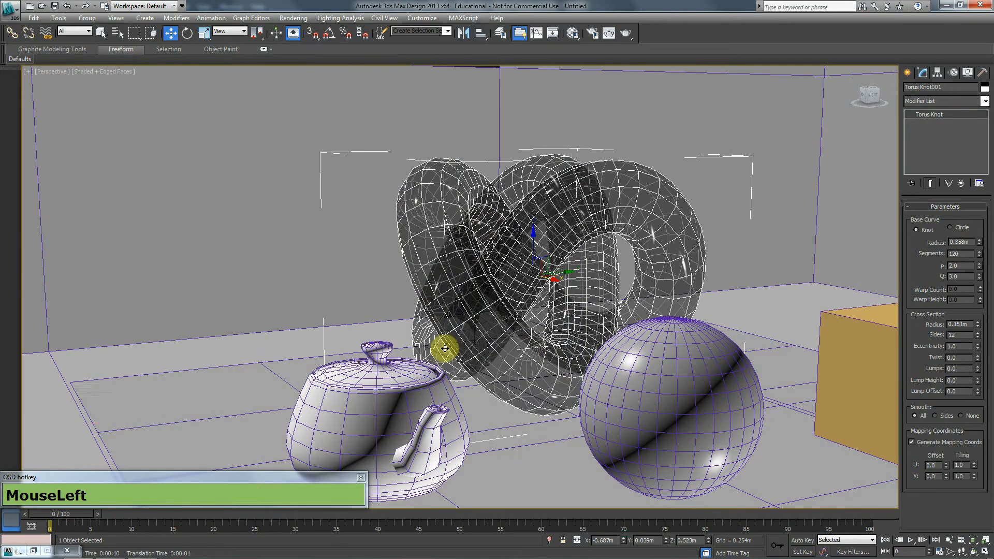
Set the mr Photographic Exposure preset to Physically Based Lighting, Indoor Daylight, and render the interior view again.
key("8")
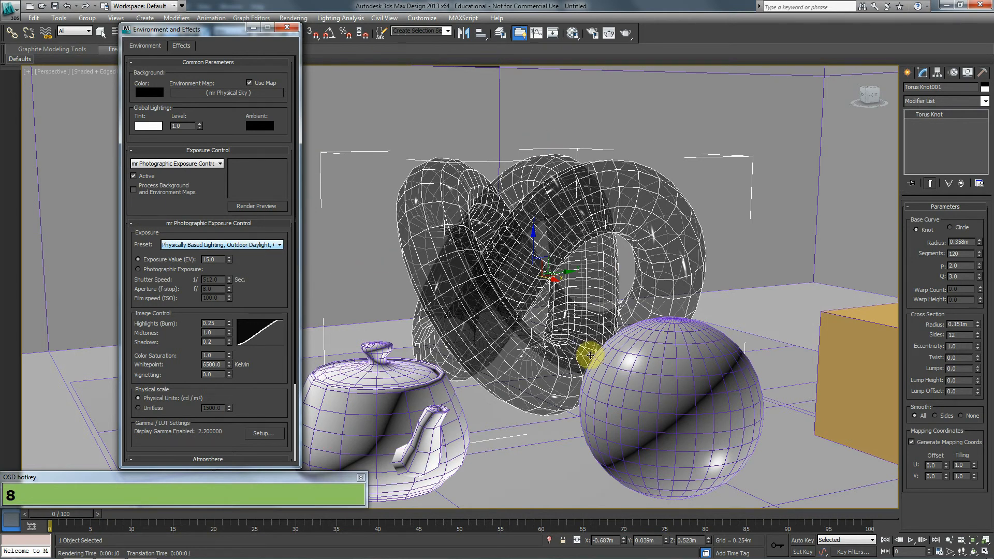
left_click(267, 246)
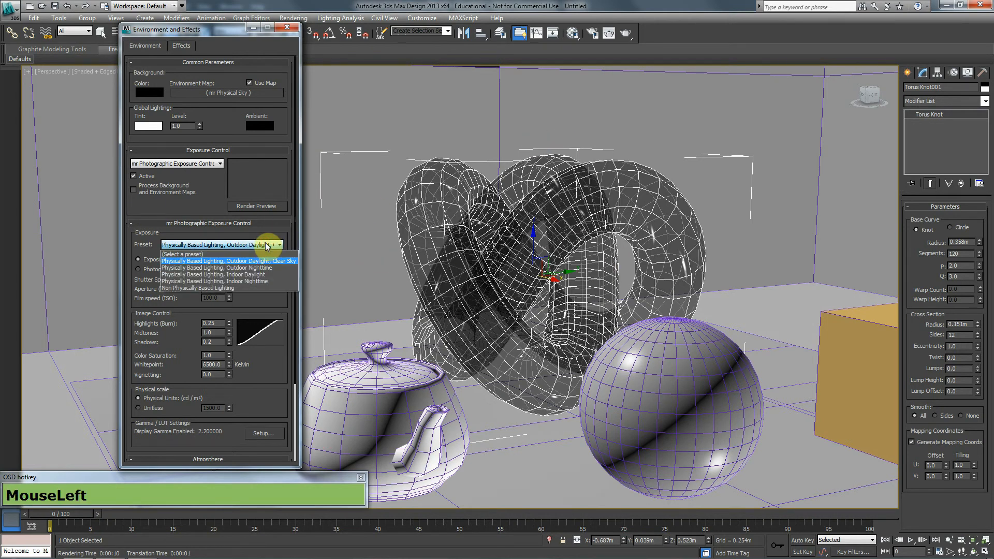
left_click(244, 274)
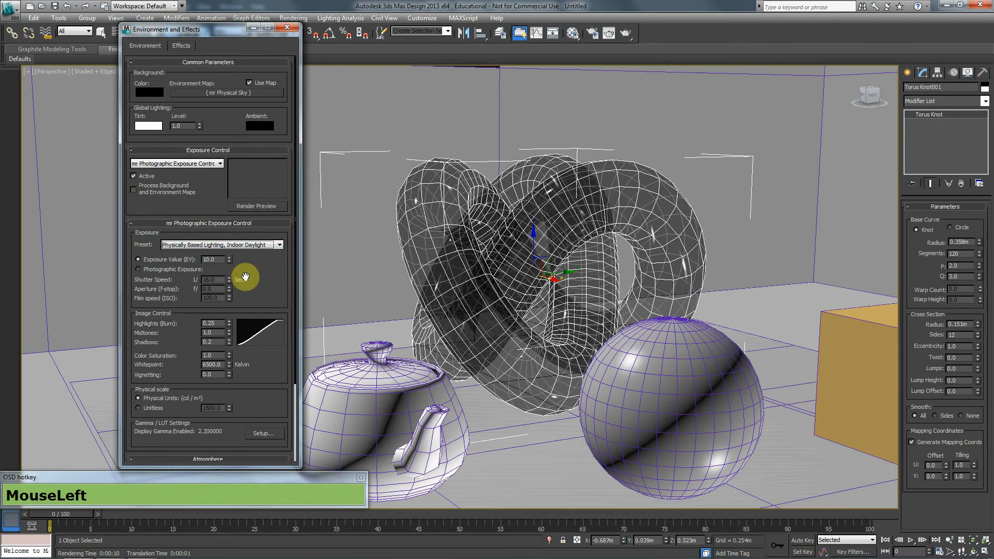
left_click(484, 301)
key("F9")
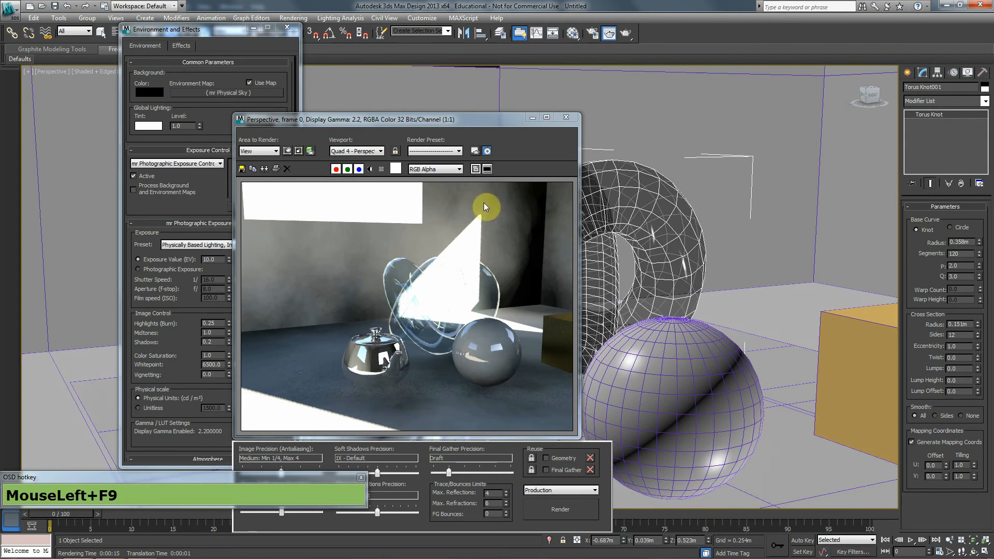
left_click(563, 122)
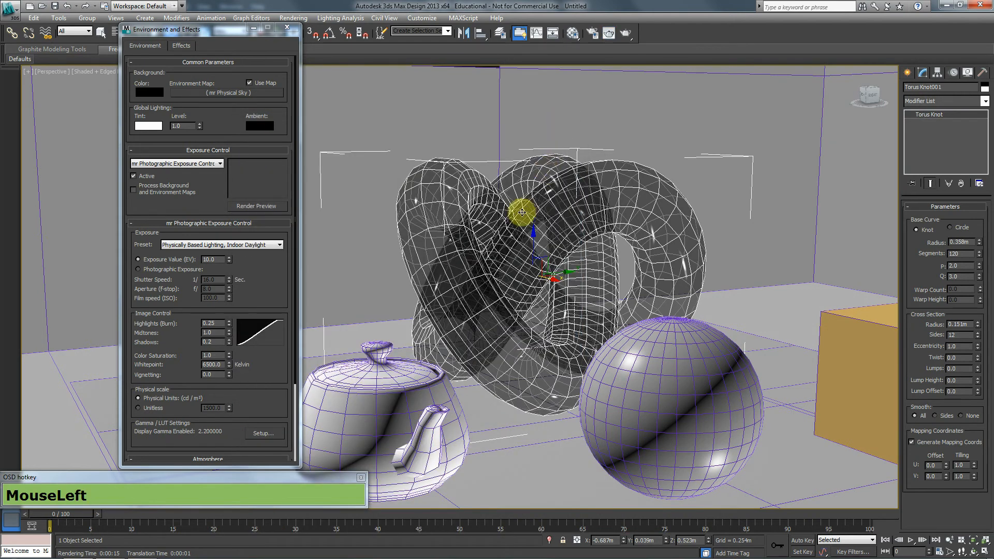
middle_click(506, 252)
left_click_drag(333, 34, 282, 47)
left_click(287, 28)
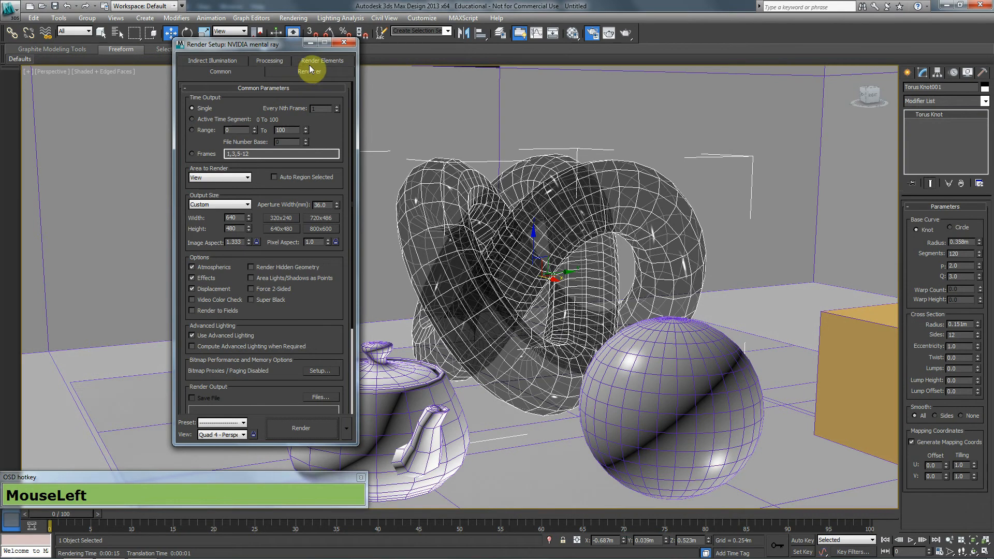
Set the mental ray samples per pixel to a minimum of 1 and a maximum of 16.
left_click(238, 62)
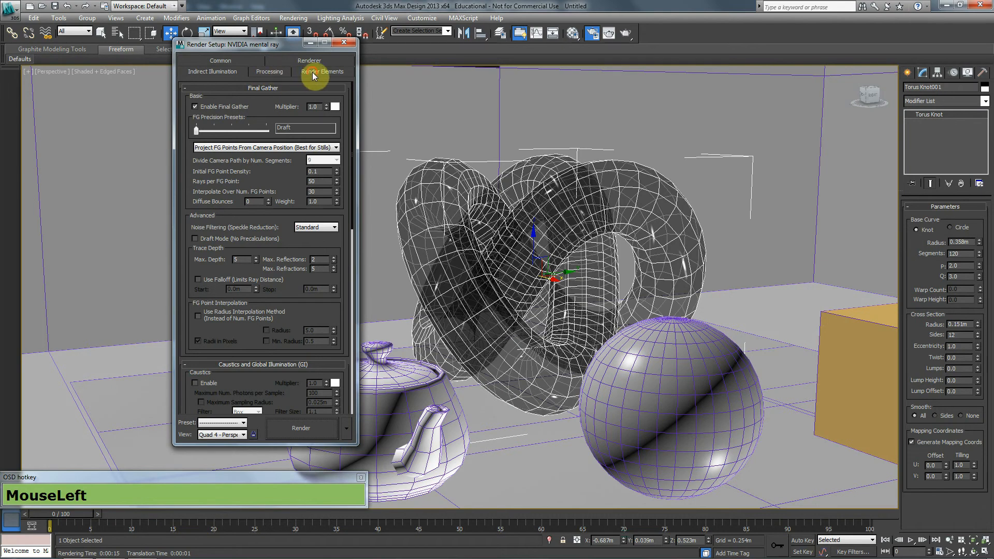
left_click(288, 73)
left_click(300, 63)
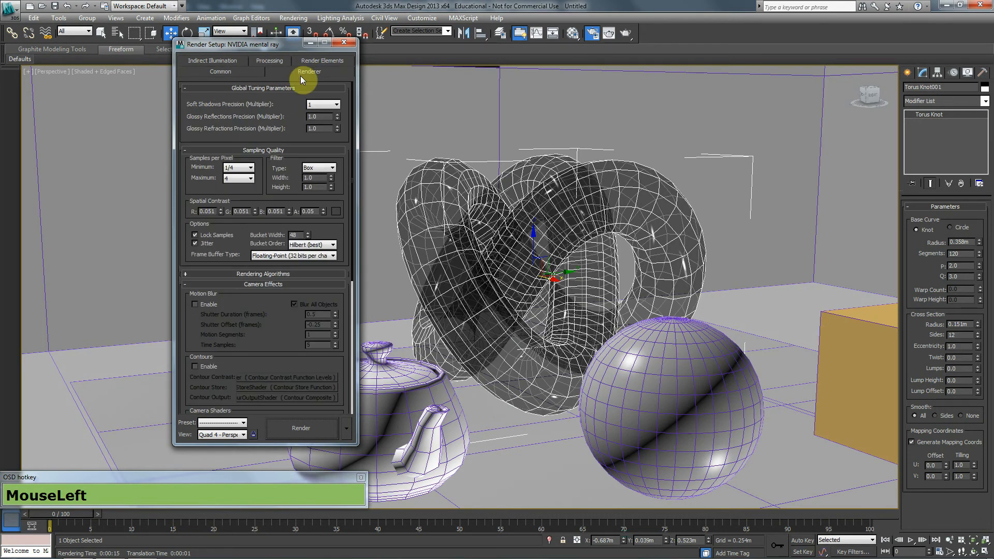
left_click(235, 168)
left_click(234, 170)
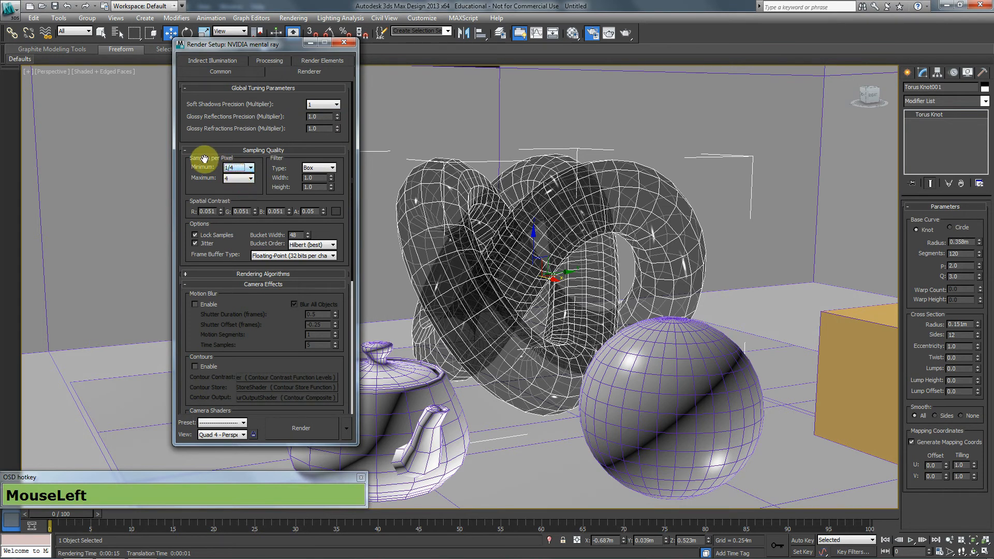
left_click(238, 168)
left_click(235, 198)
left_click(237, 178)
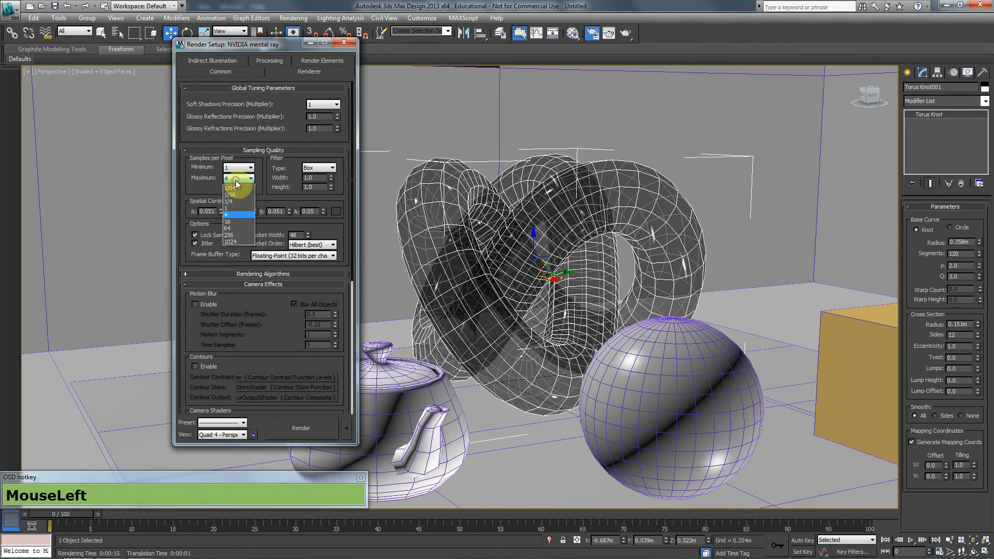
left_click(241, 221)
Test-render the interior view with the new sampling and stop the render early.
left_click(406, 268)
key("F9")
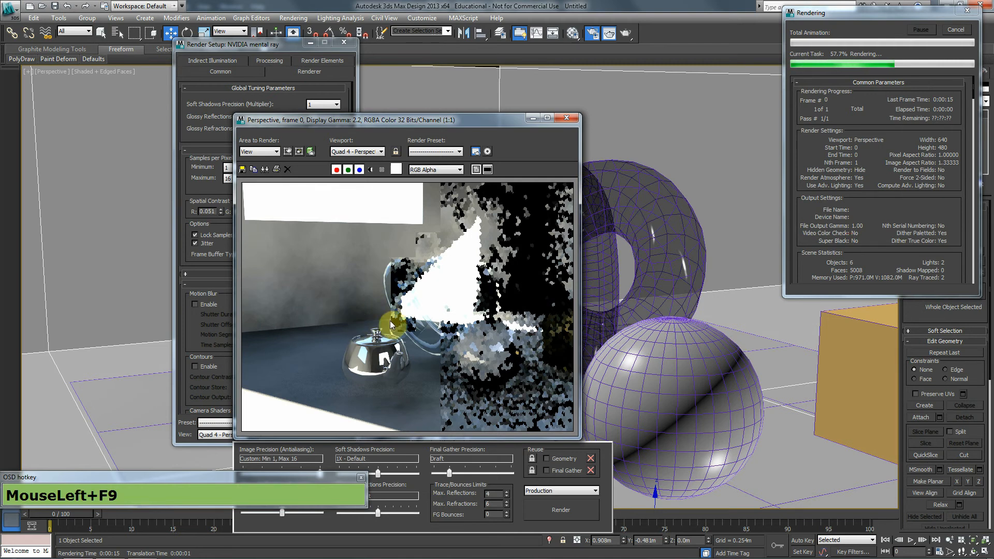
left_click(955, 31)
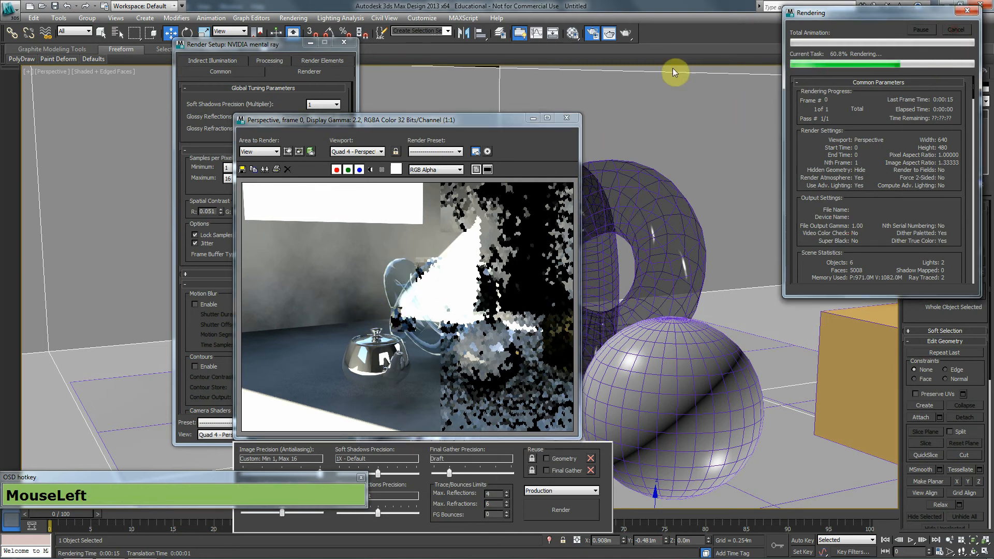
left_click(566, 118)
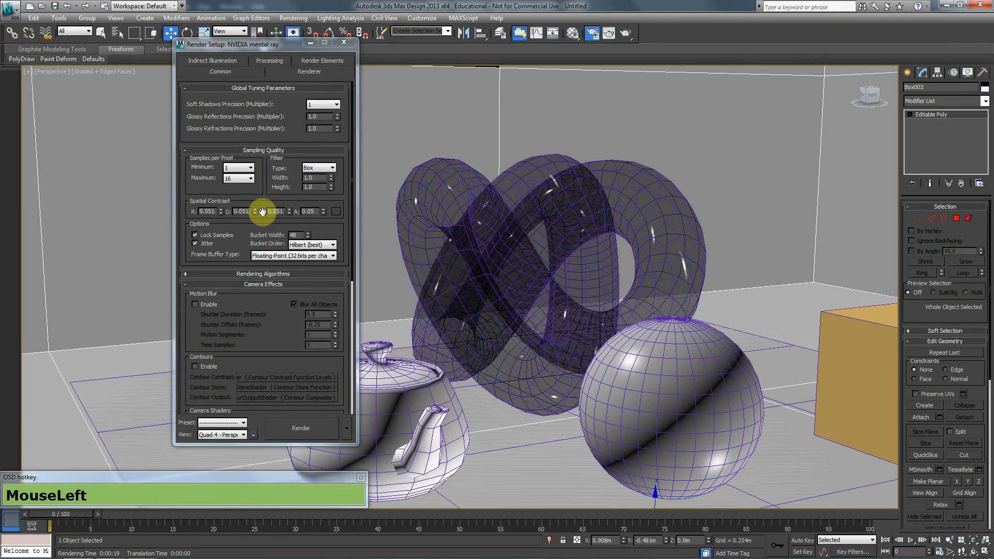
Set the sampling filter type to Lanczos and run a partial test render of the interior view.
left_click(329, 173)
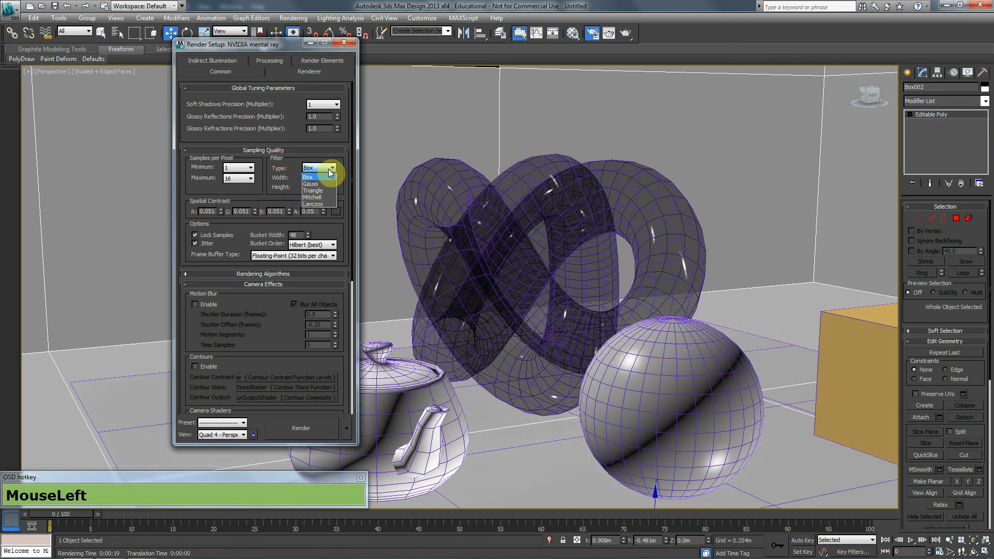
left_click(328, 198)
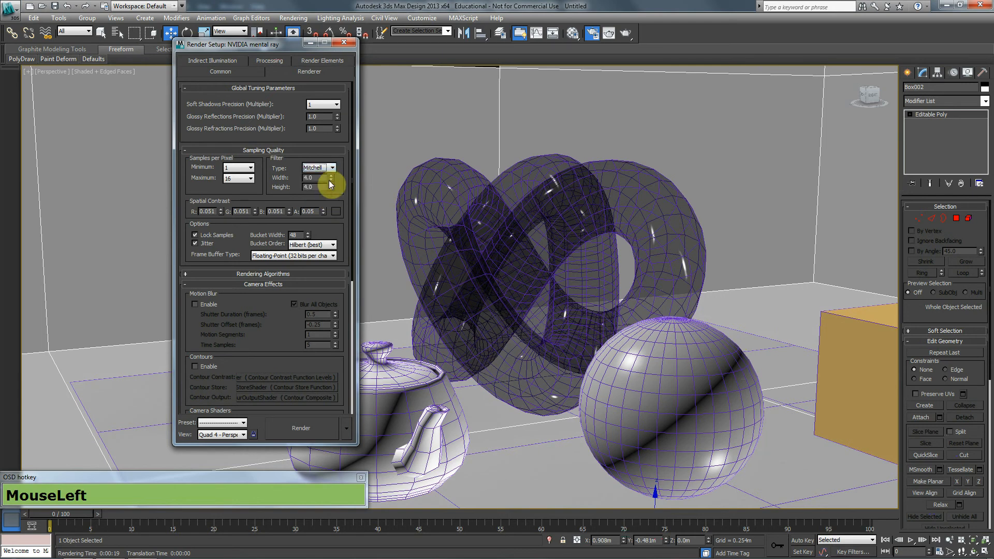
left_click(332, 204)
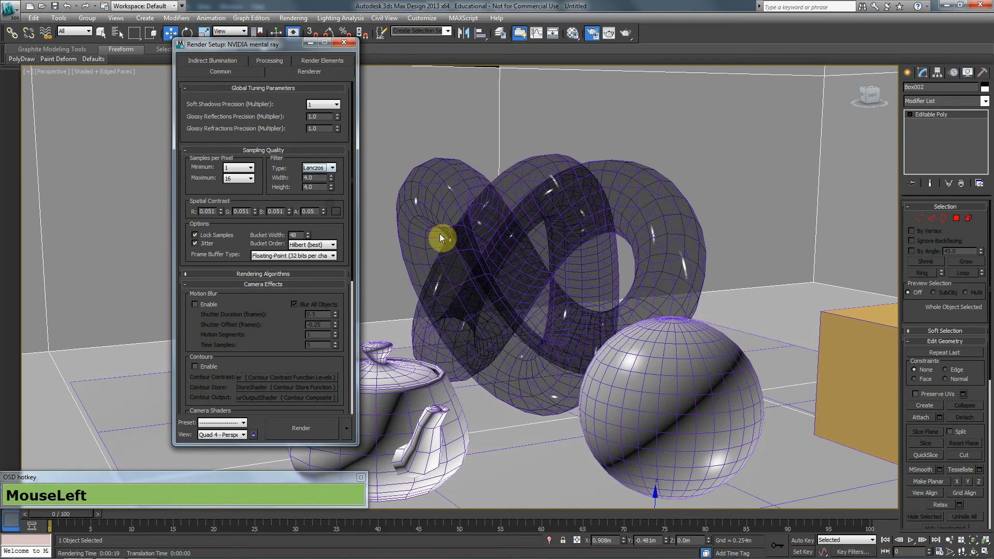
left_click(439, 234)
key("F9")
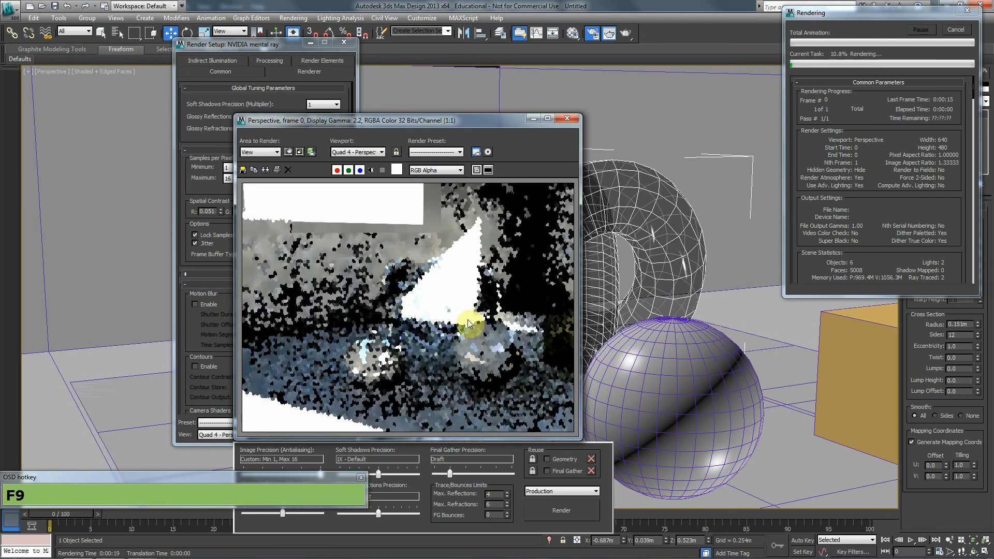
left_click(956, 30)
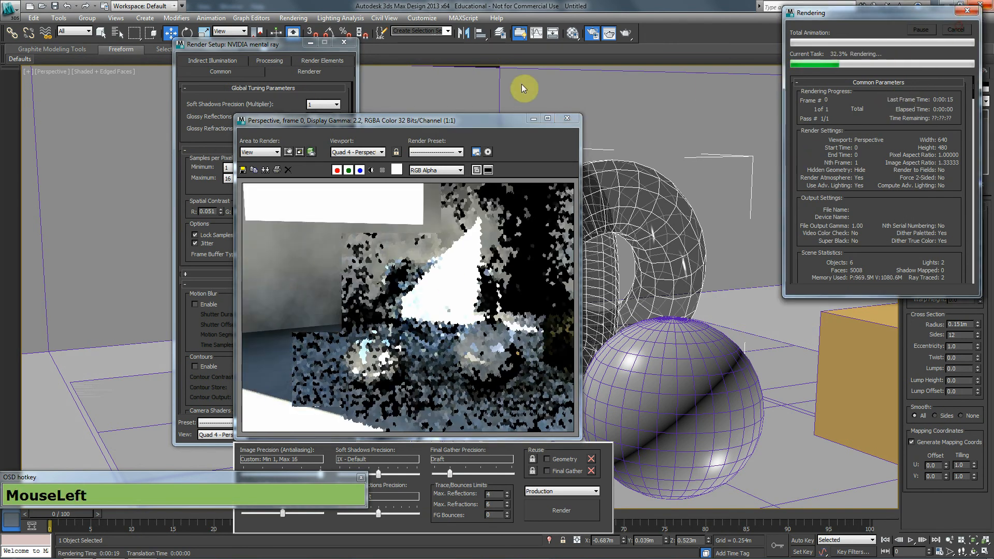
left_click(569, 119)
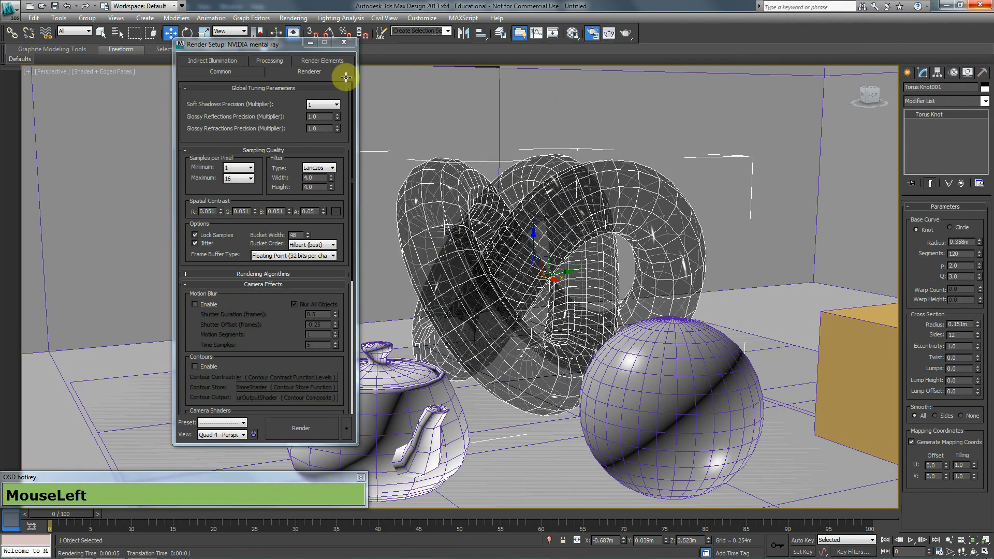
Try rendering the interior view with caustics enabled, and turn caustics back off.
left_click(230, 61)
left_click_drag(288, 148, 302, 53)
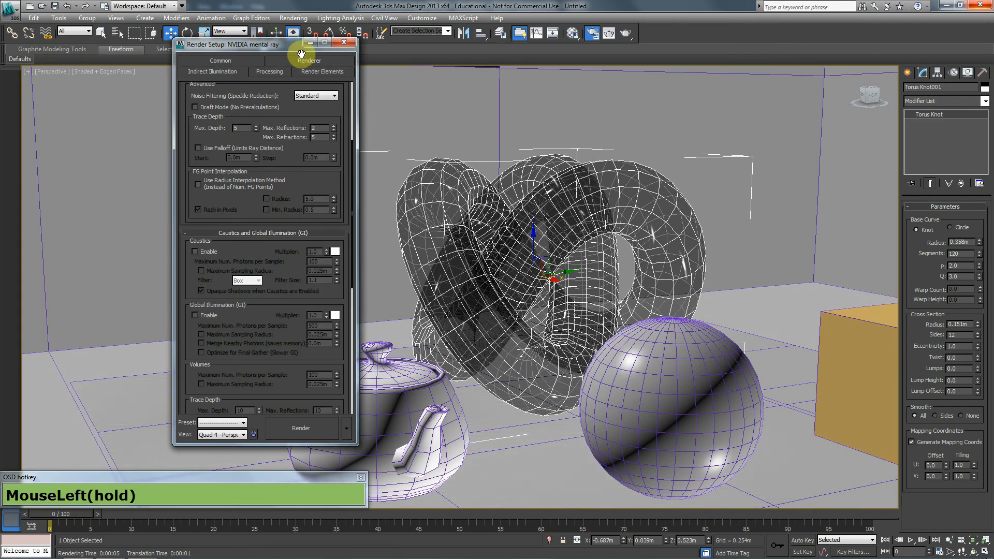
left_click(195, 252)
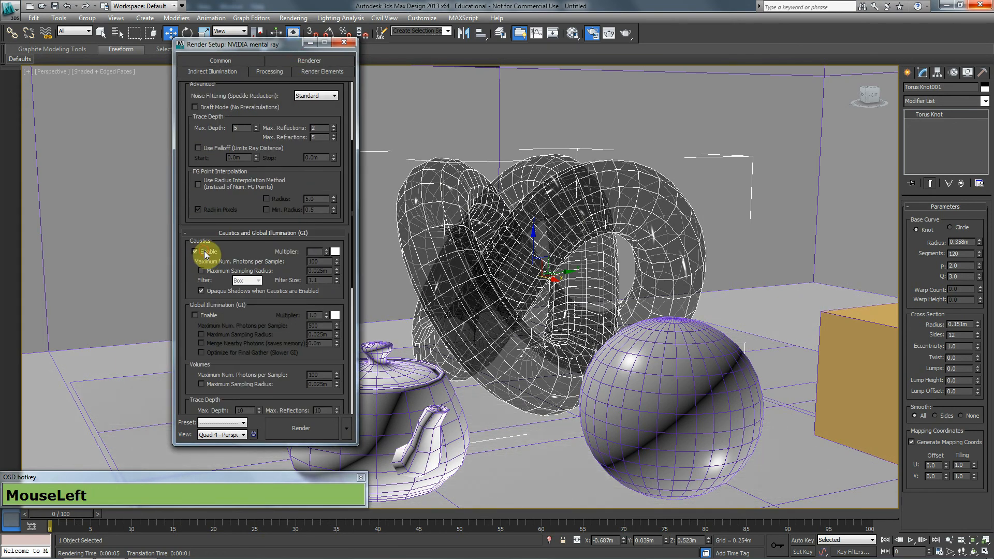
middle_click(511, 340)
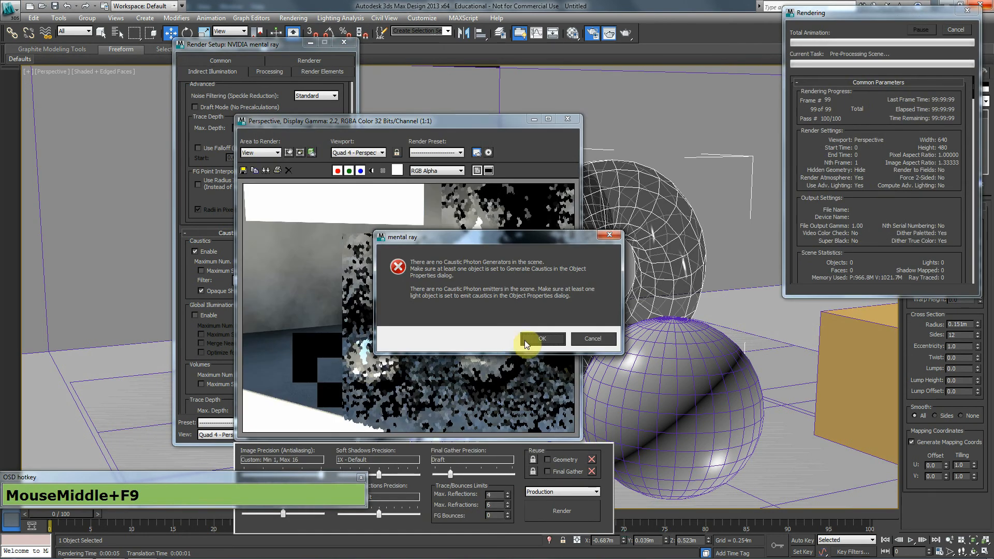
left_click(557, 340)
left_click(561, 121)
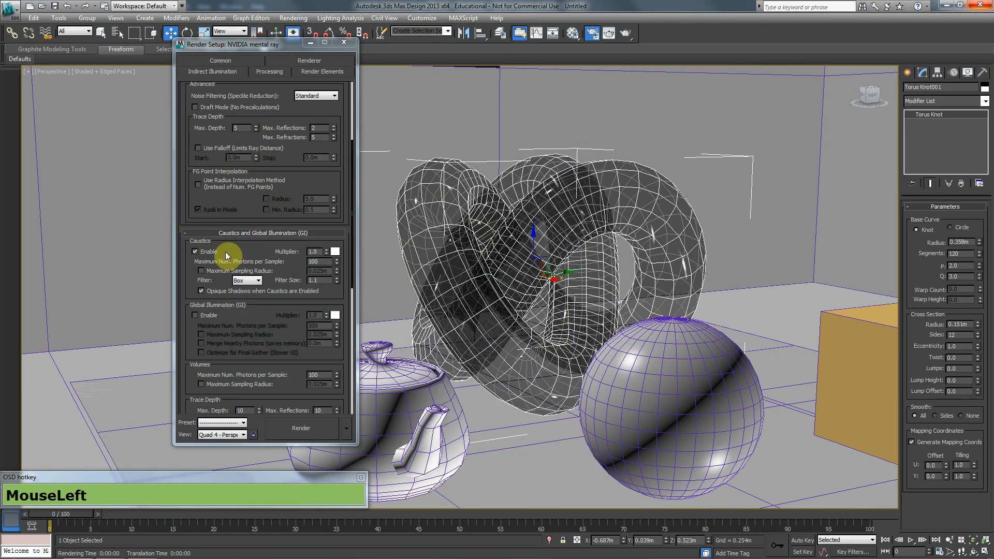
left_click(195, 252)
Enable Global Illumination and render the interior view.
left_click(202, 316)
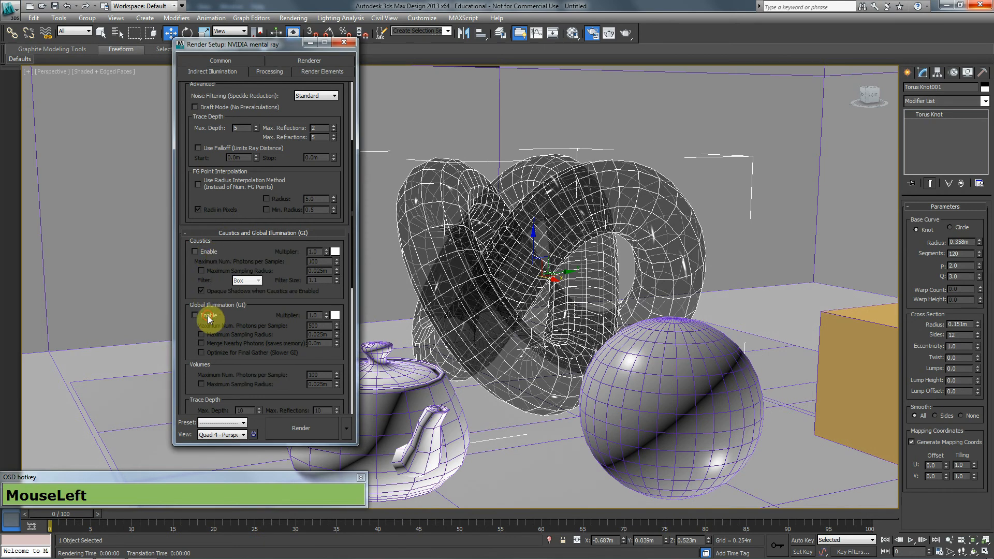
middle_click(407, 291)
key("F9")
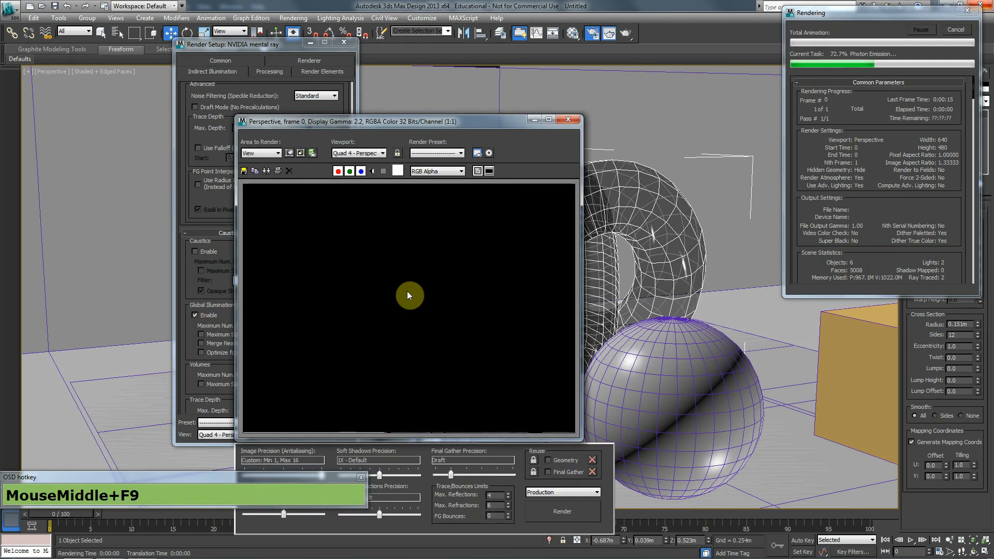